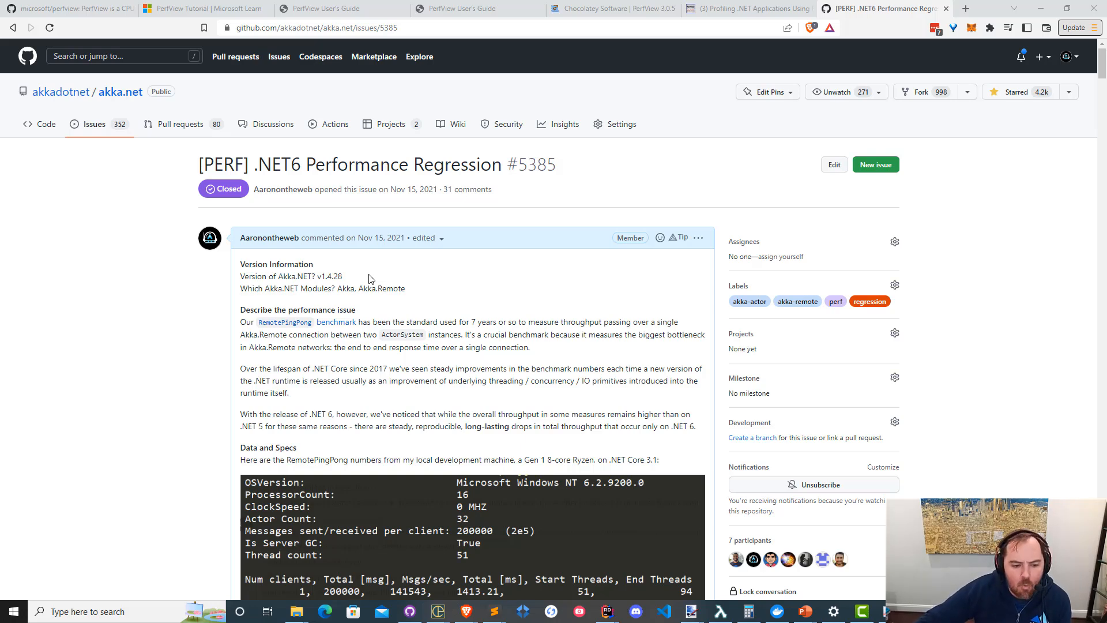
Read through the .NET6 Performance Regression issue, comparing the RemotePingPong benchmark numbers and the linked thread pool changes.
scroll(640, 352, down, 5)
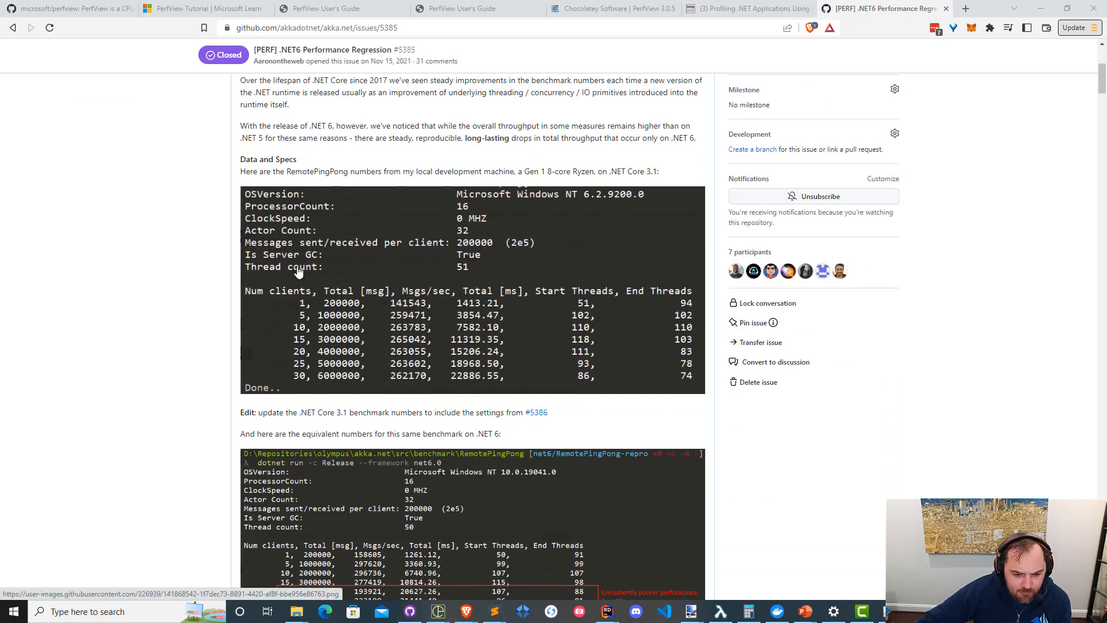
scroll(298, 272, down, 1)
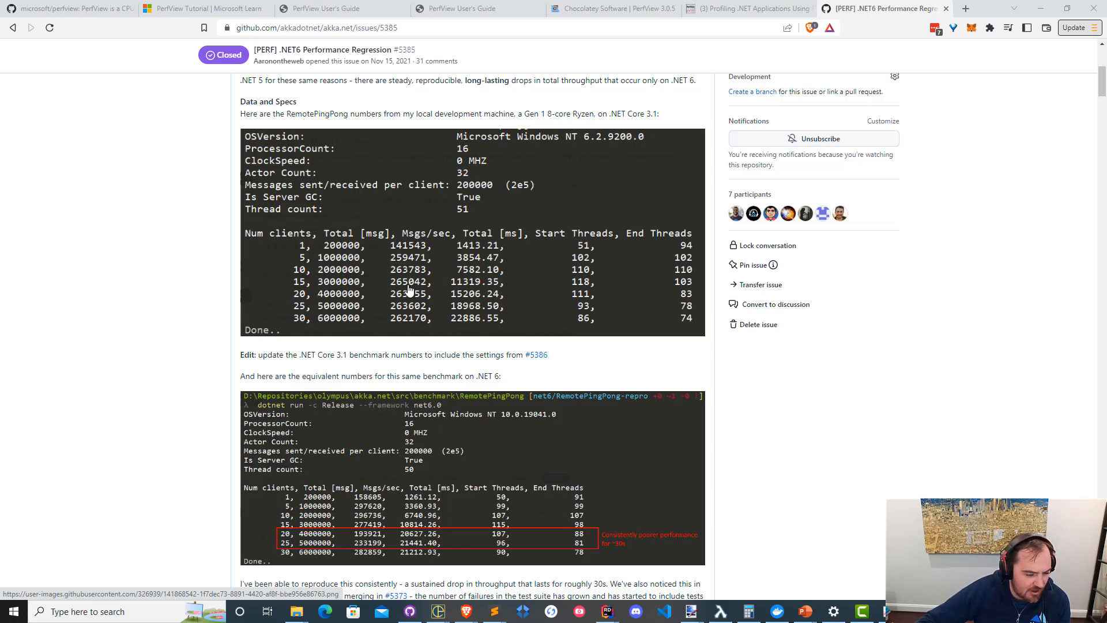
scroll(409, 288, down, 2)
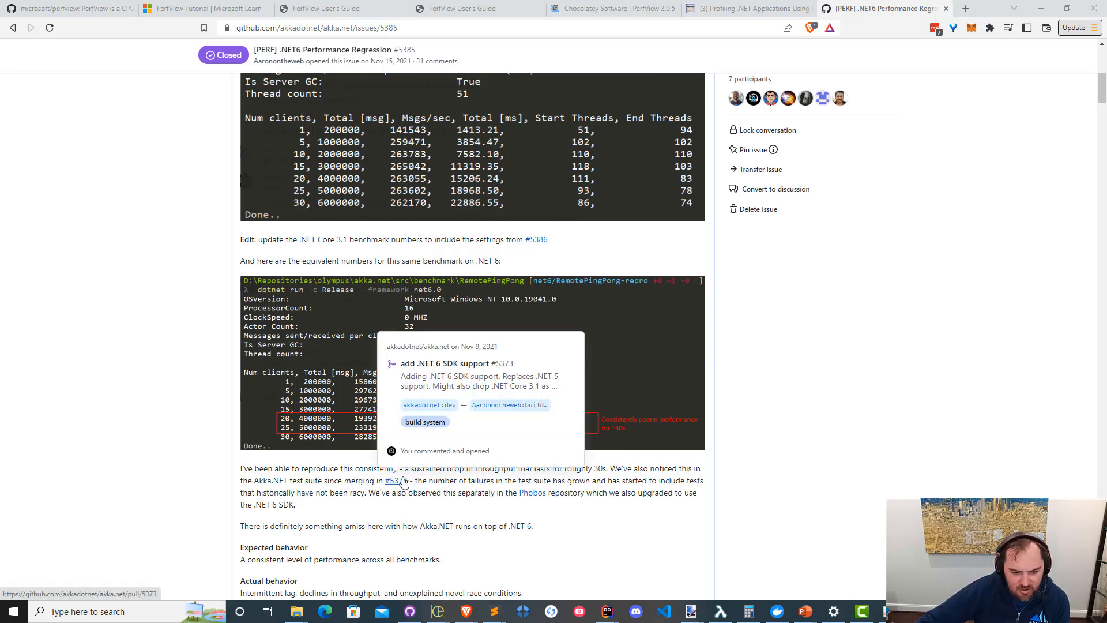
scroll(221, 229, up, 6)
scroll(218, 257, down, 11)
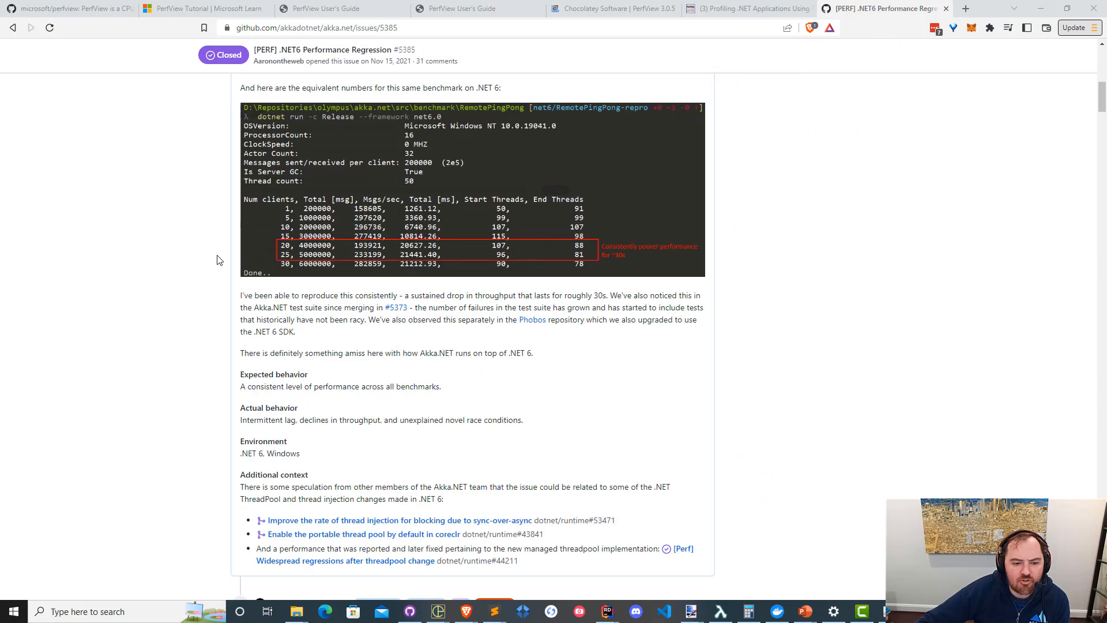
scroll(218, 260, down, 3)
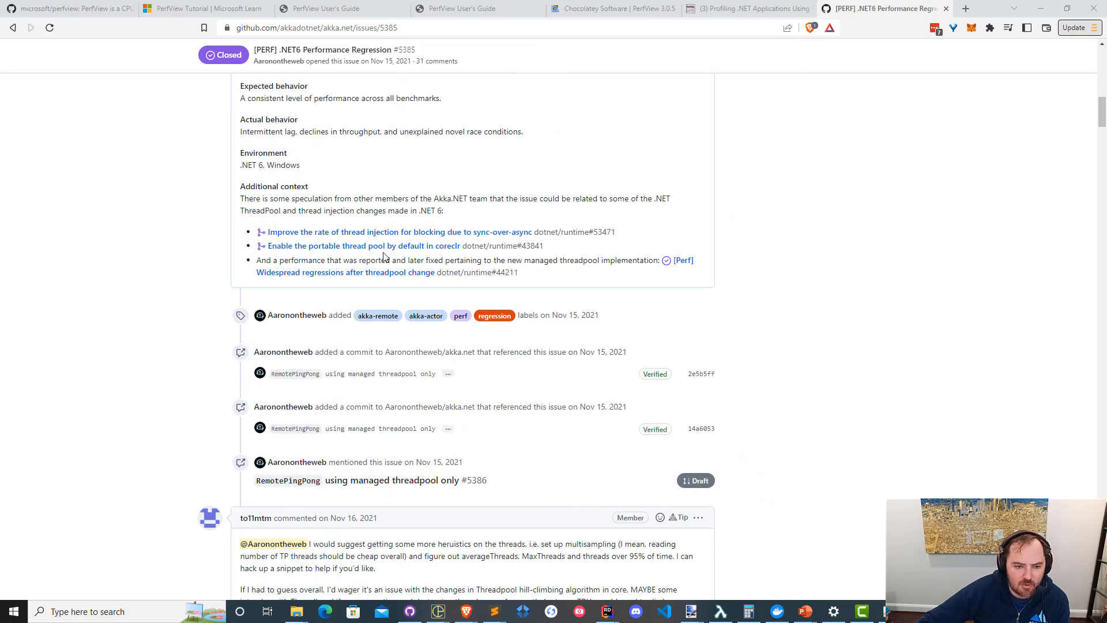
mouse_move(394, 249)
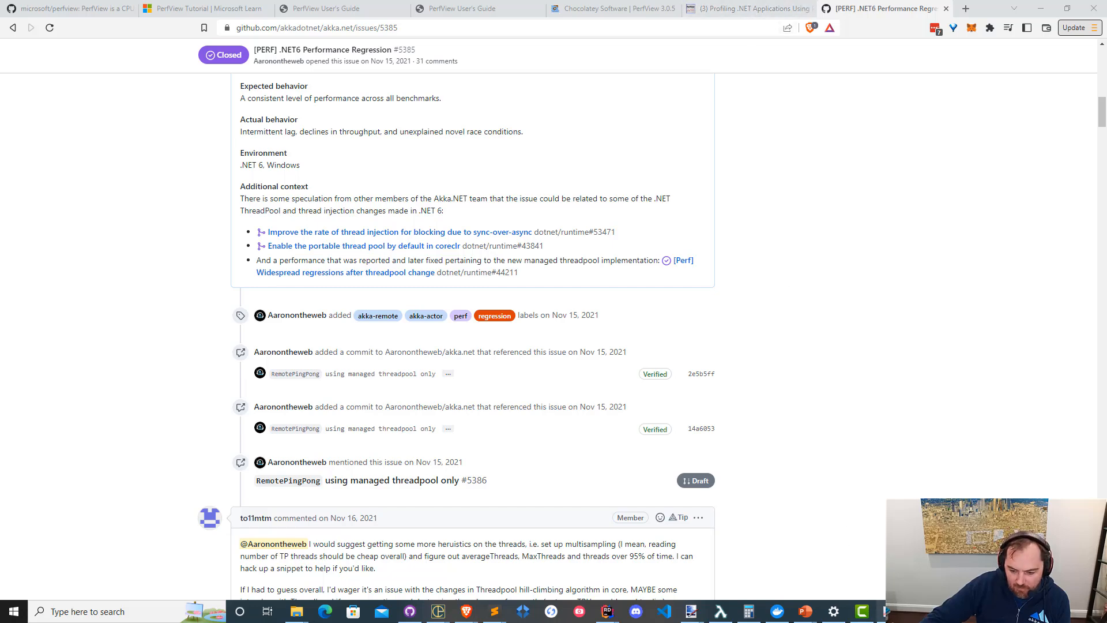
Switch to PerfView, view the Processes / Files / Registry Stacks of the netcore3.1 GC trace, and close that view.
mouse_move(887, 611)
click(731, 542)
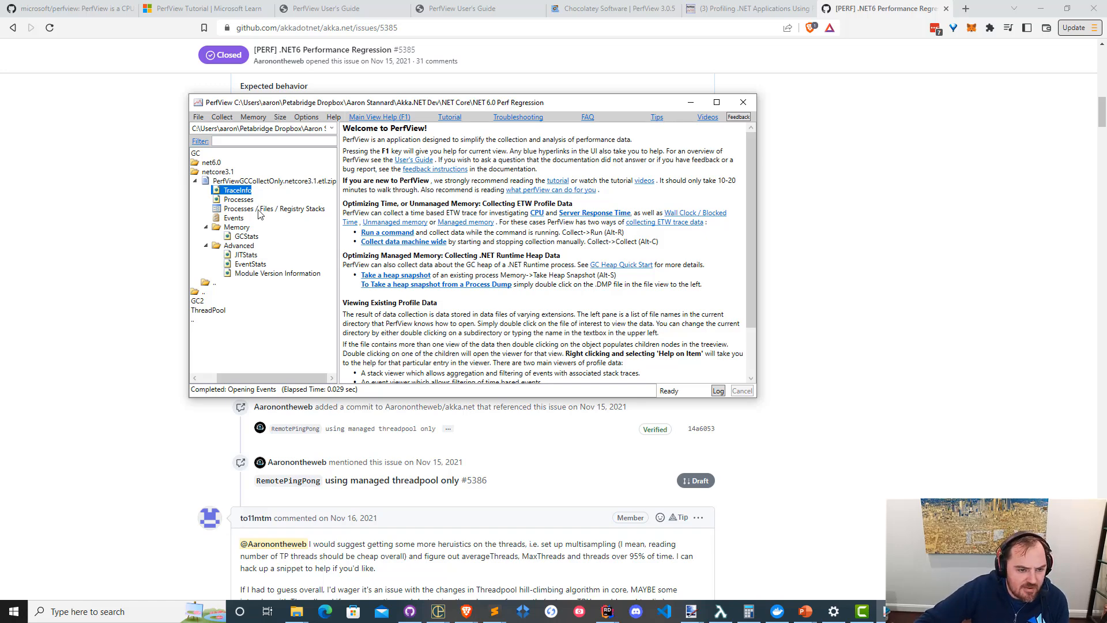
double_click(256, 209)
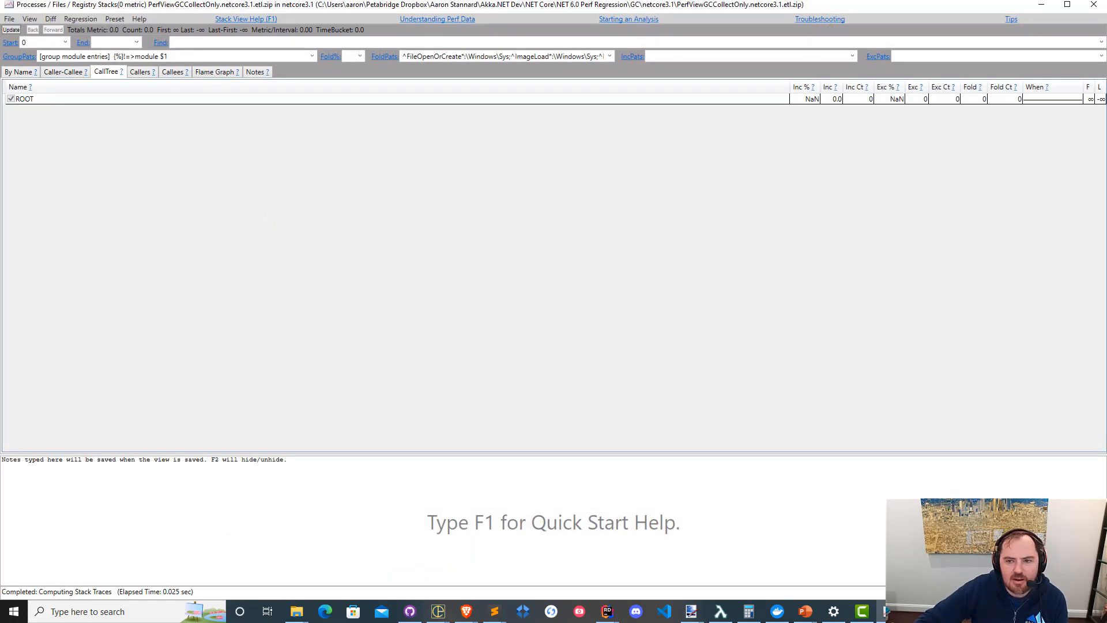
click(1094, 4)
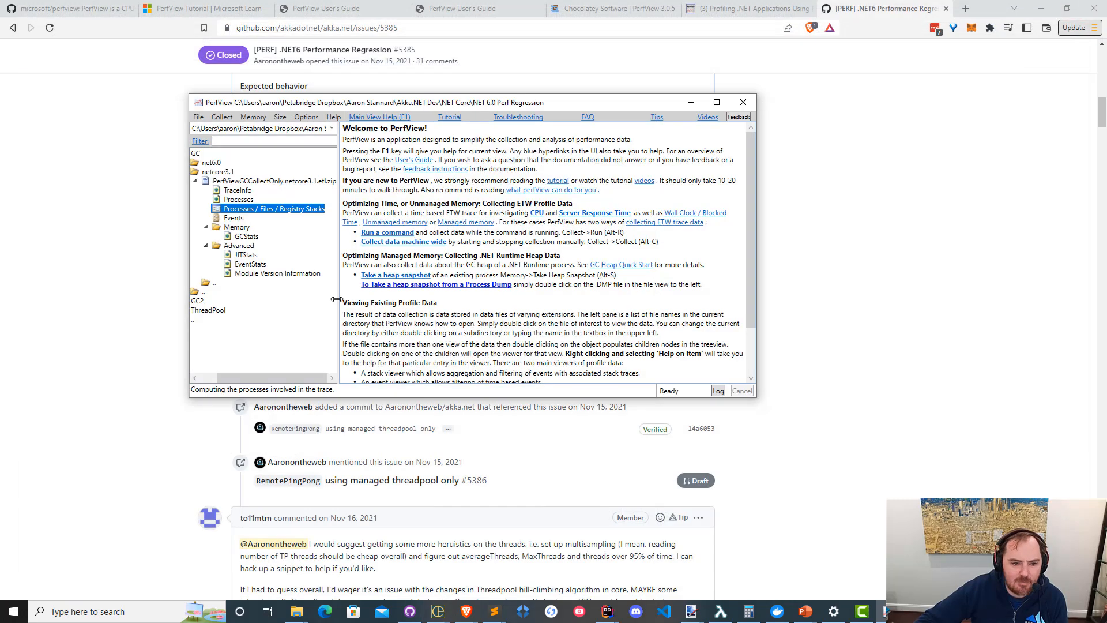
Open the Events view of the netcore3.1 trace, look through the recorded .NET runtime and kernel event types, and close it.
click(243, 219)
double_click(243, 218)
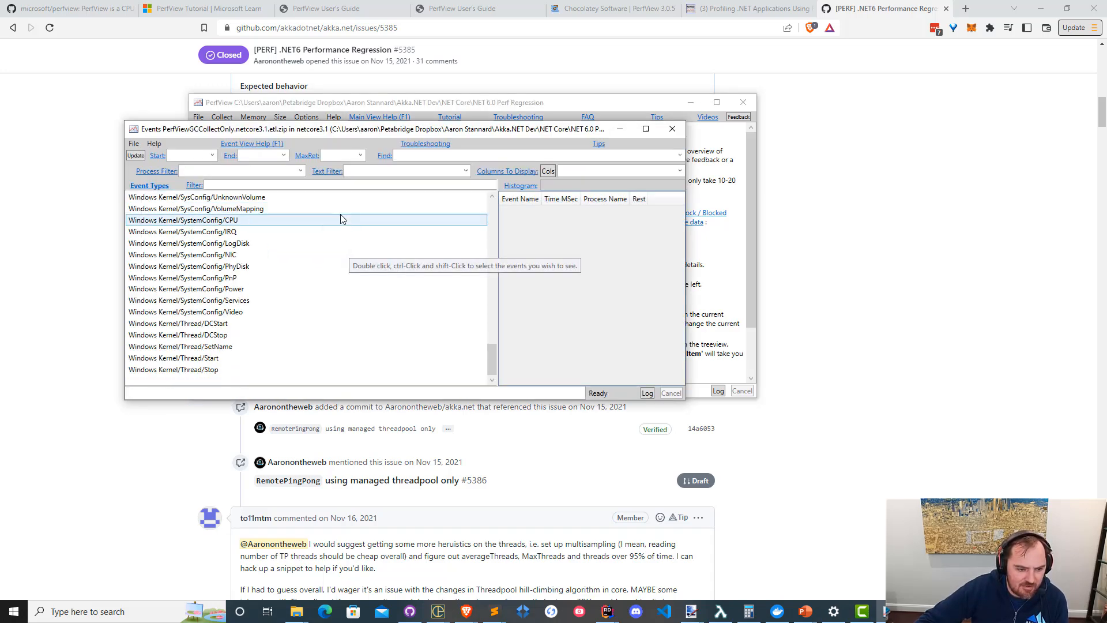
scroll(328, 272, up, 5)
scroll(328, 275, down, 3)
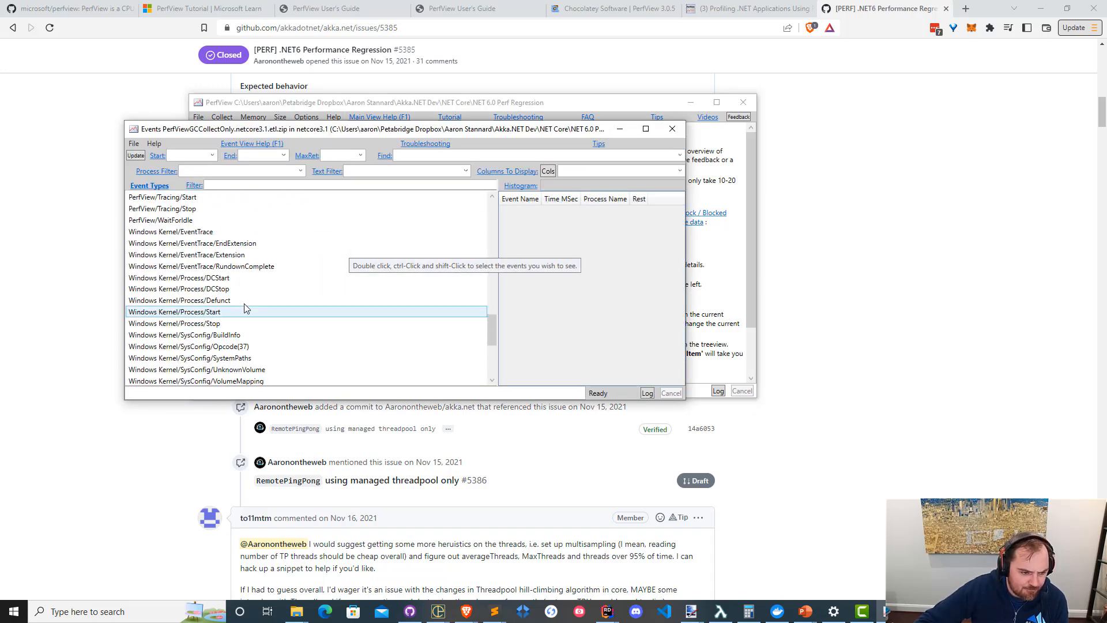
scroll(240, 287, up, 6)
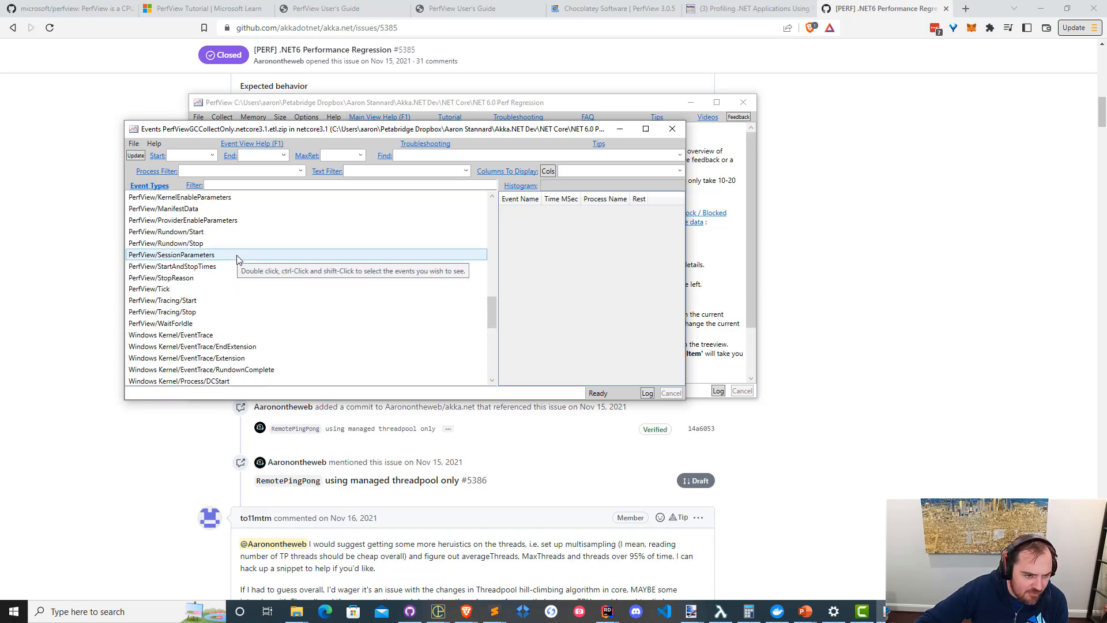
scroll(190, 349, up, 6)
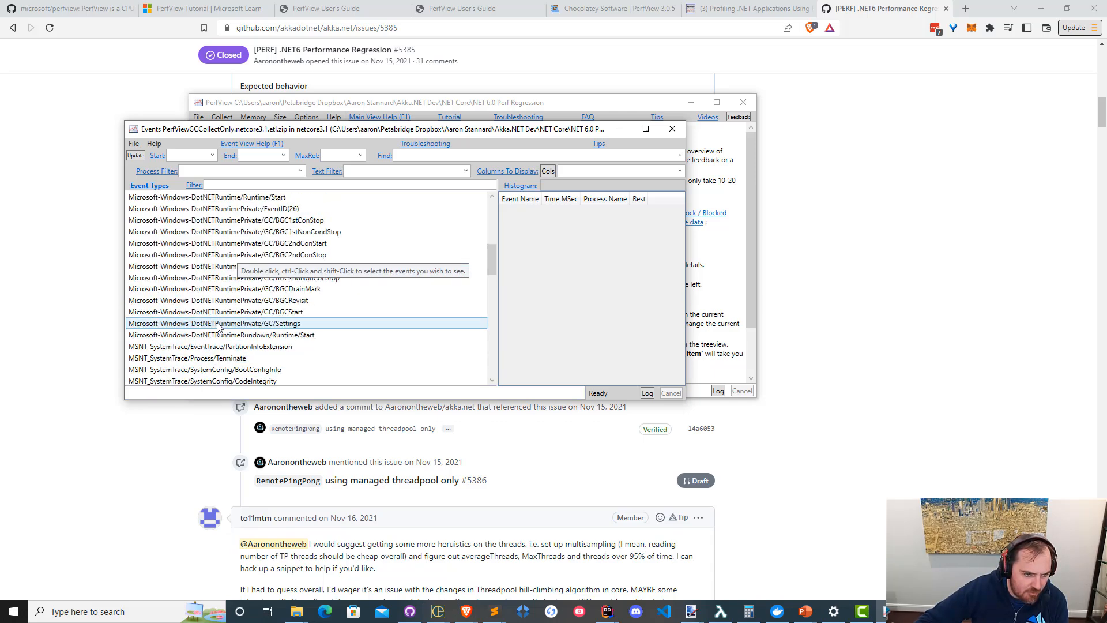
scroll(231, 322, down, 11)
scroll(263, 312, down, 9)
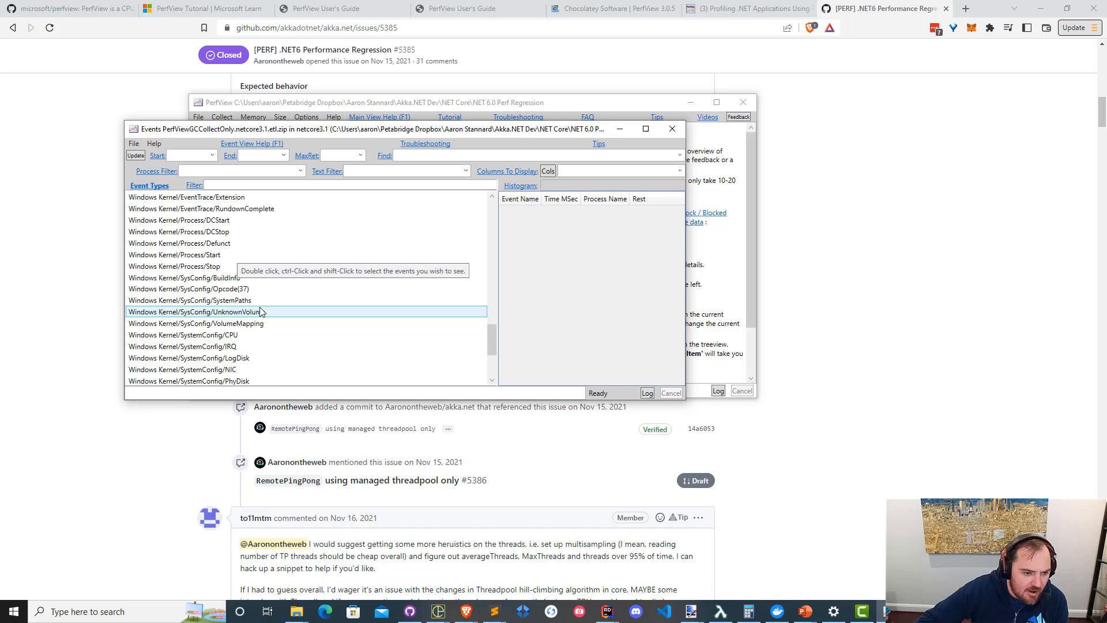
scroll(264, 313, up, 20)
scroll(290, 307, up, 5)
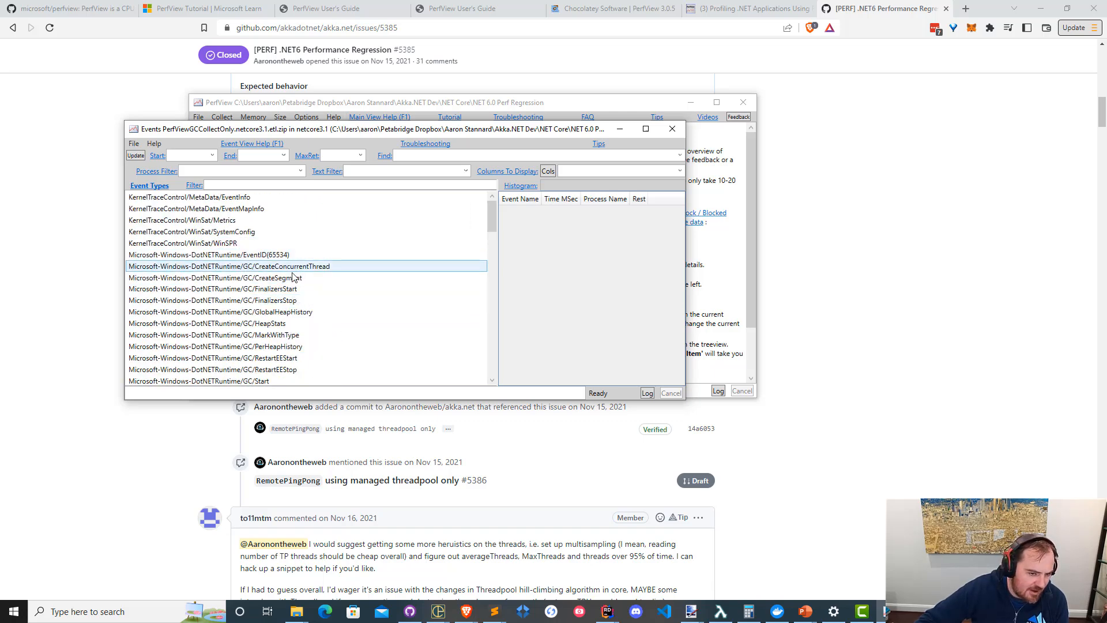
scroll(281, 305, down, 1)
scroll(280, 306, down, 1)
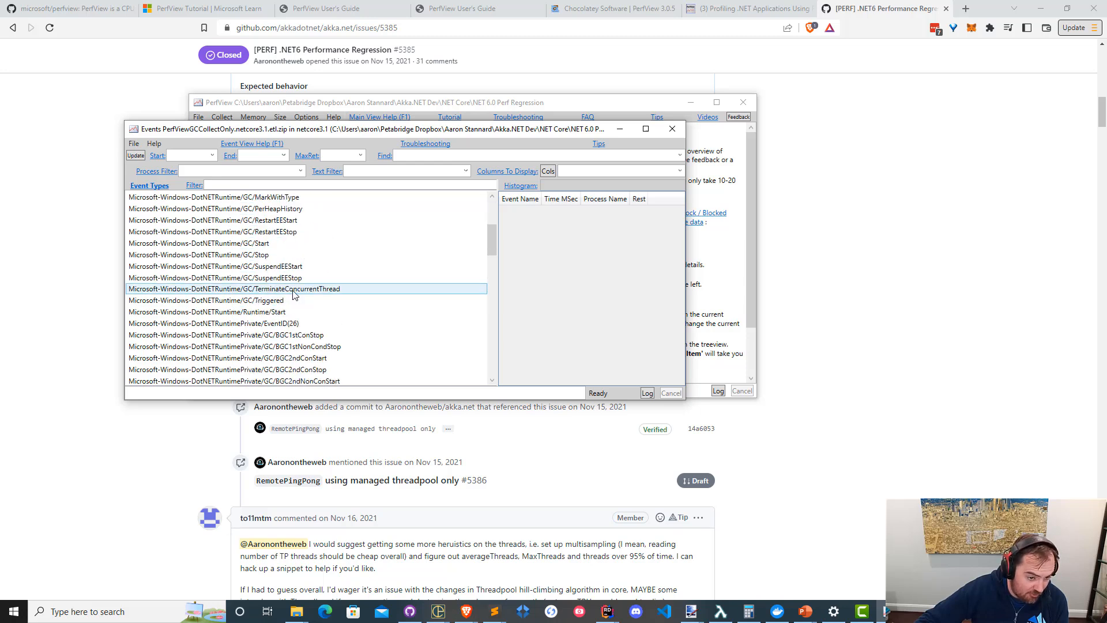
scroll(291, 295, up, 2)
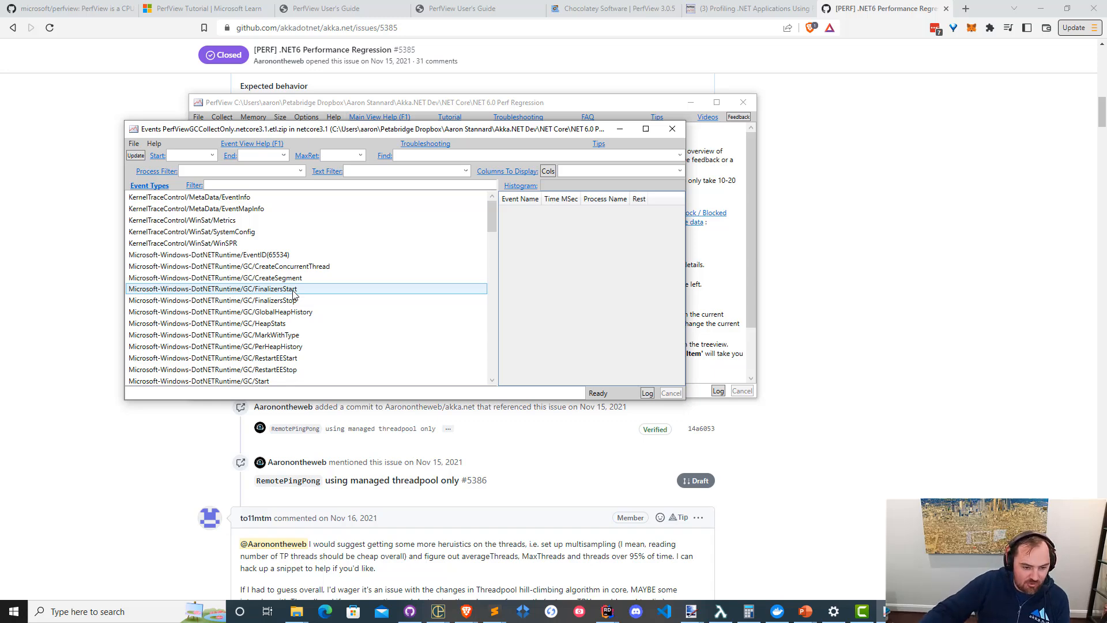
click(672, 129)
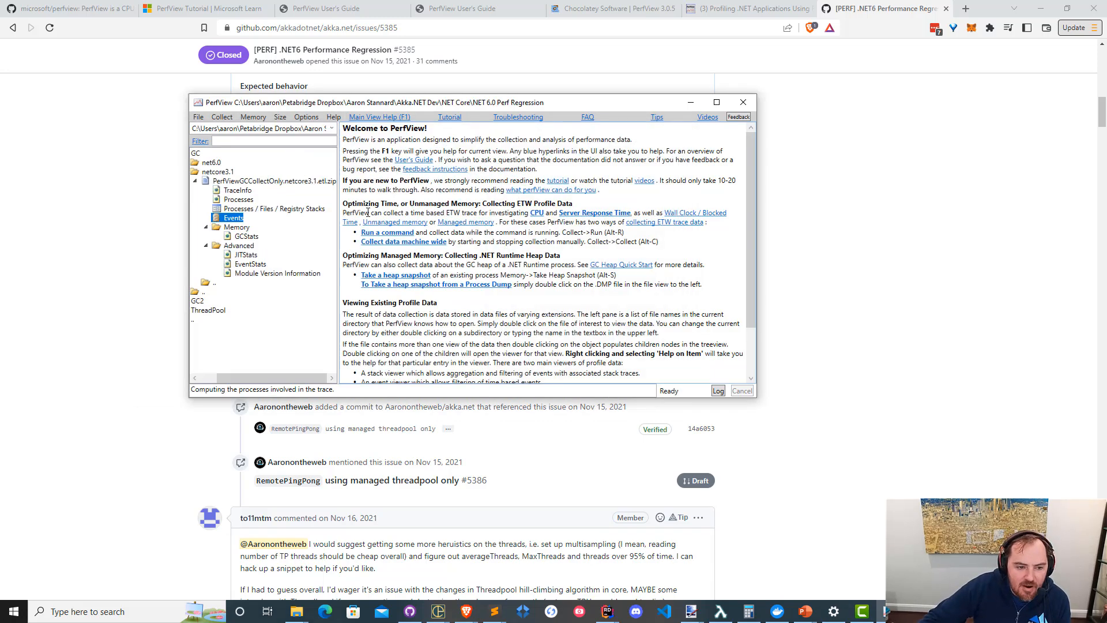
Open GCStats for the netcore3.1 trace and examine the RemotePingPong process's total GC pause and percentage of time paused.
double_click(248, 237)
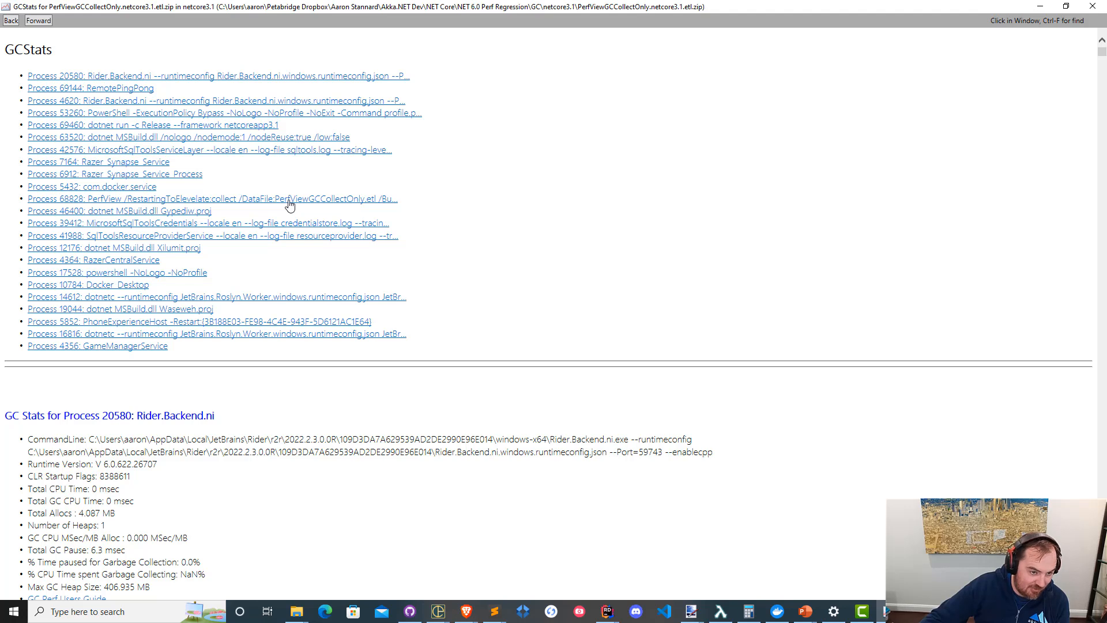
click(138, 89)
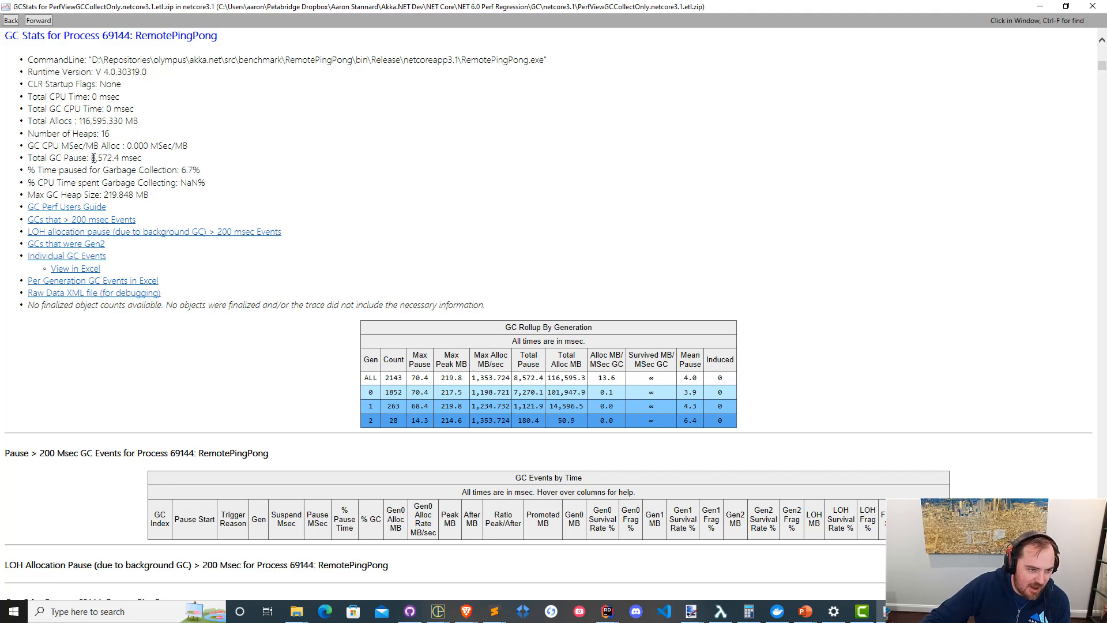
drag(90, 155, 143, 155)
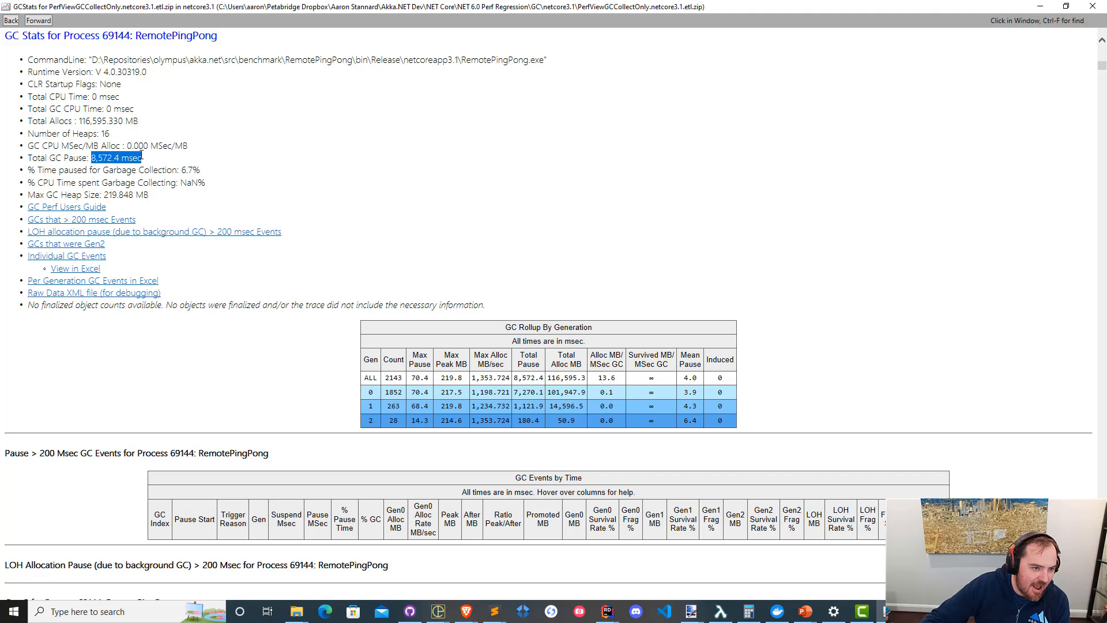
click(93, 173)
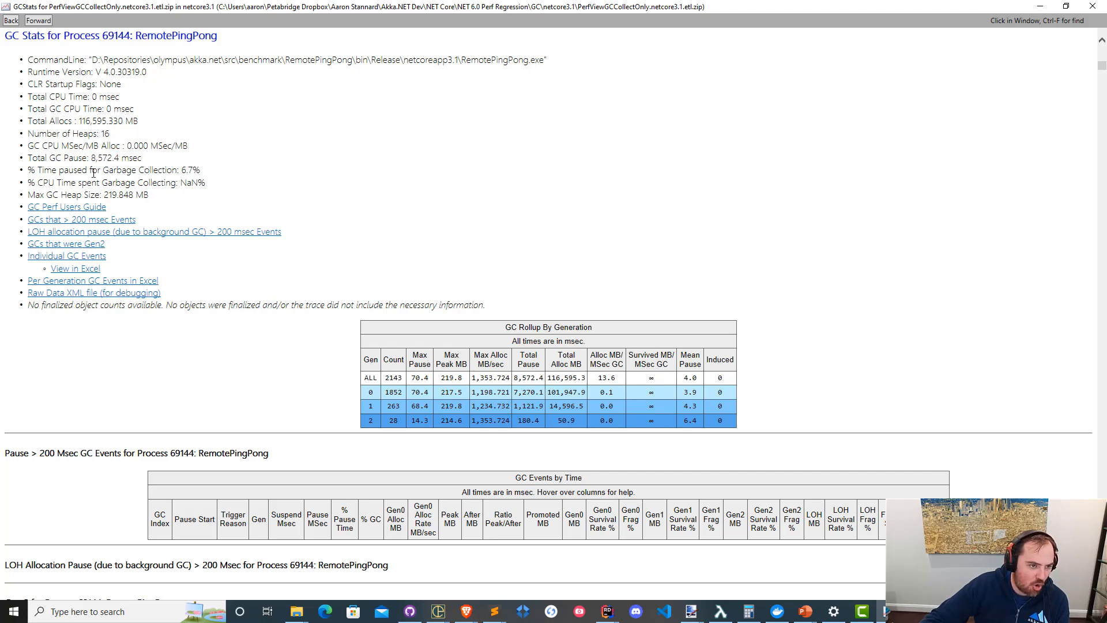
drag(65, 161, 221, 179)
click(221, 179)
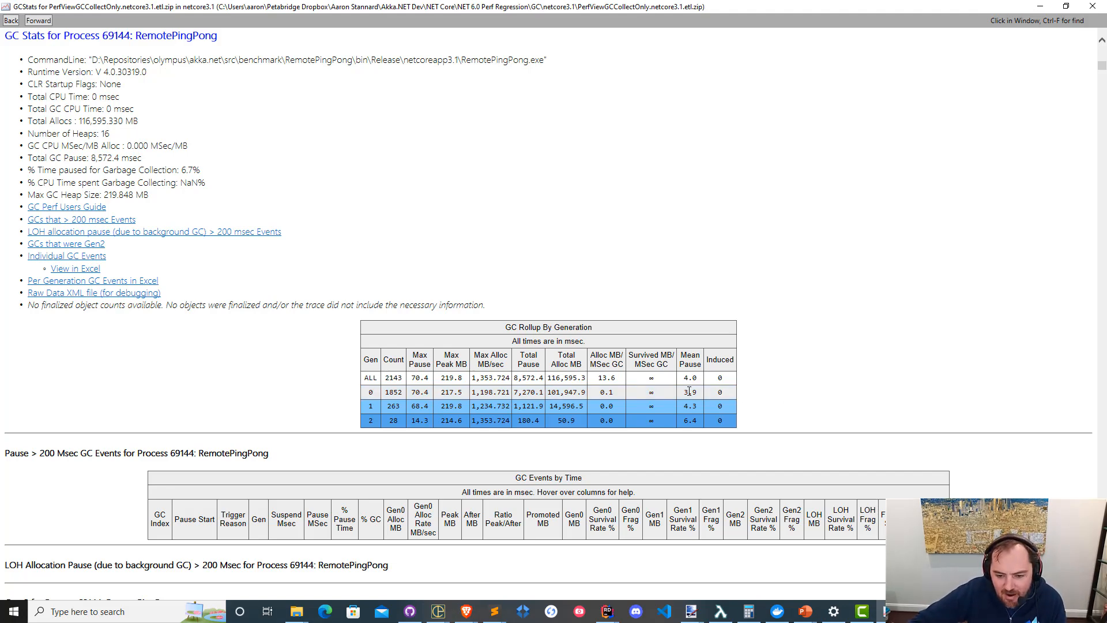
Examine the mean pause and collection count of each generation in RemotePingPong's GC Rollup By Generation table.
drag(683, 393, 696, 393)
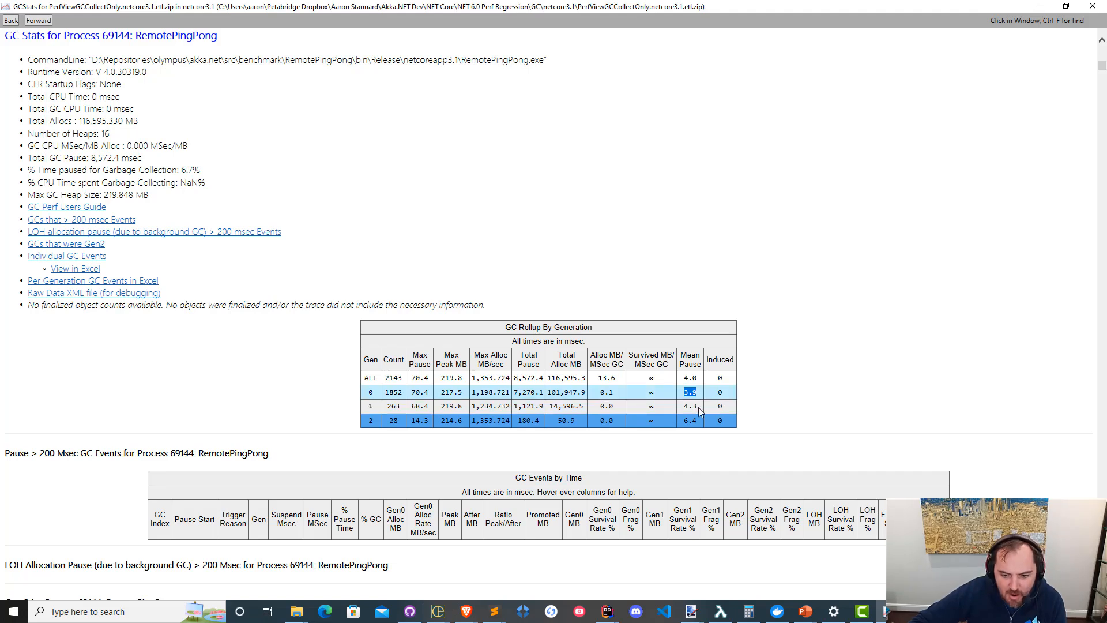
click(690, 419)
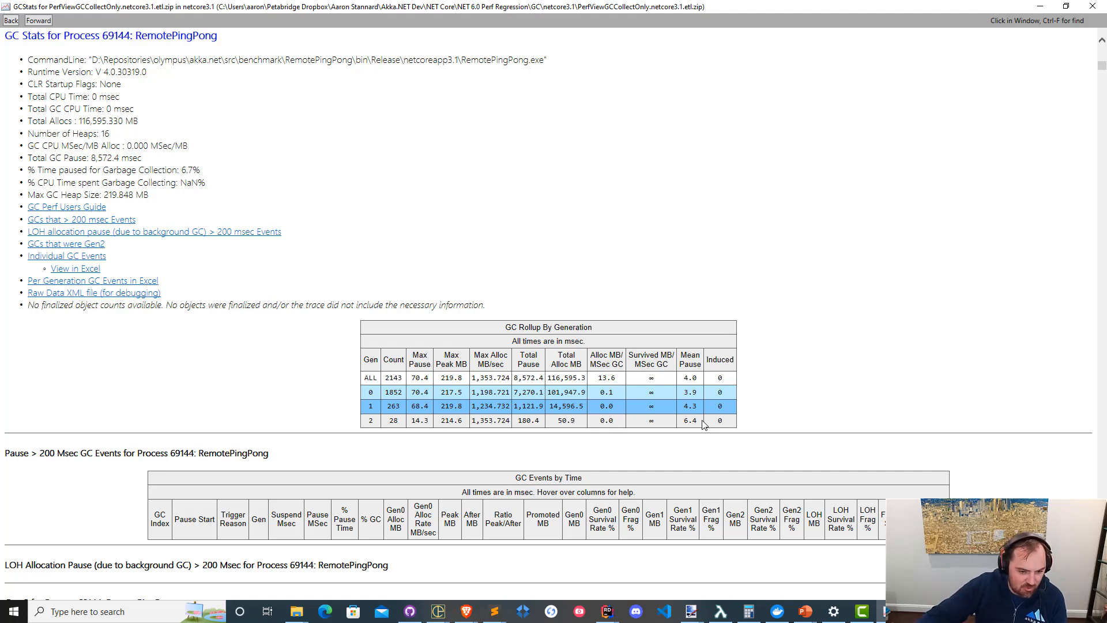
double_click(387, 391)
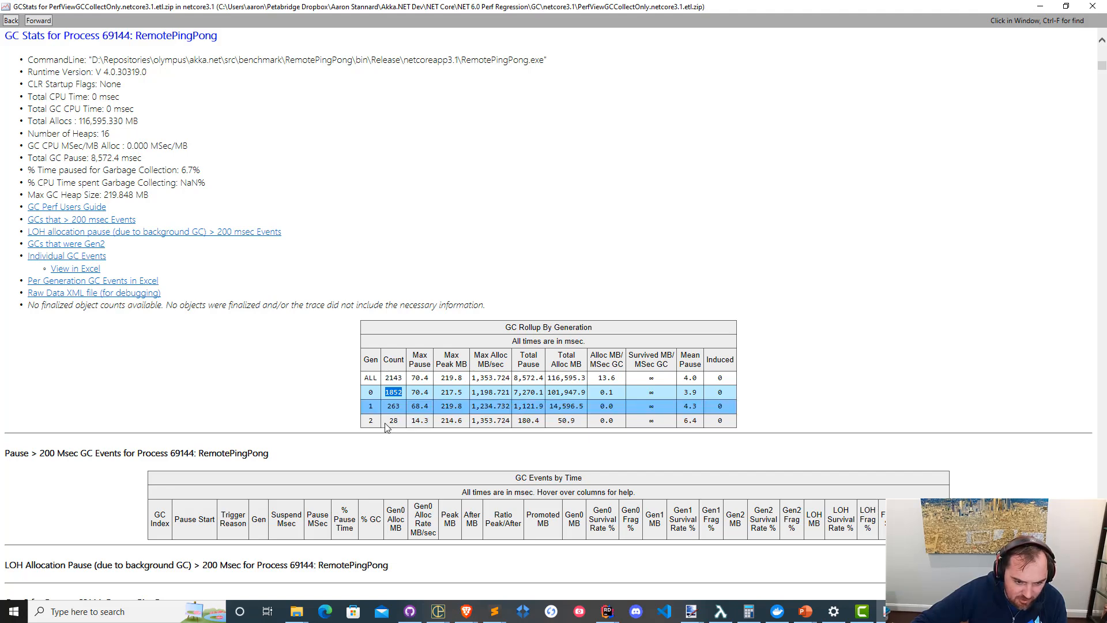
drag(386, 421, 771, 429)
click(772, 430)
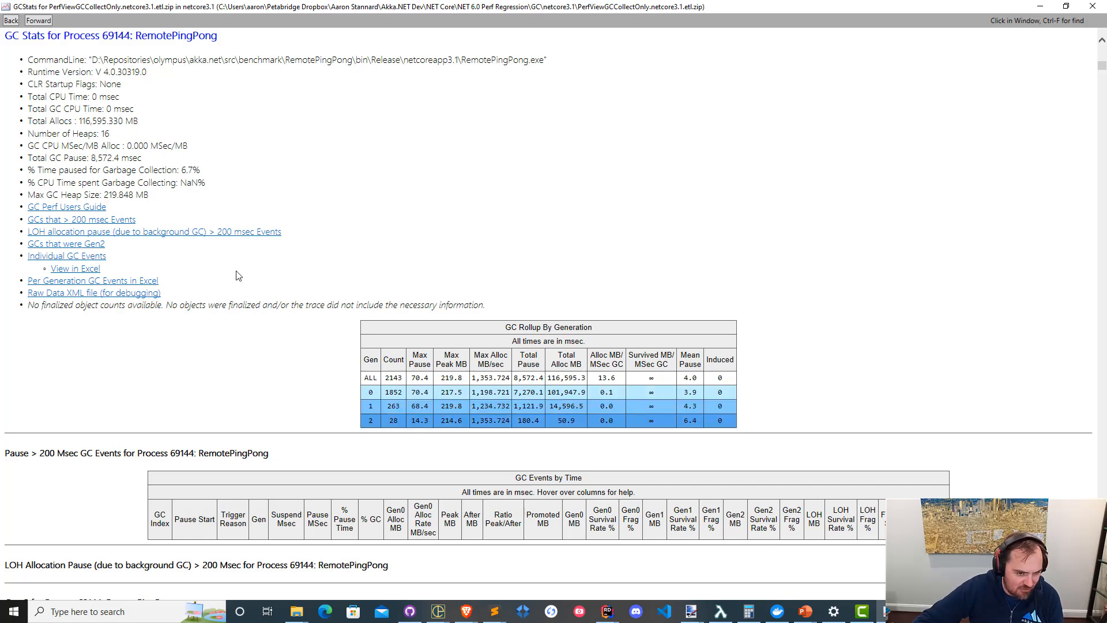
Look through RemotePingPong's Gen 2 and All GC Events tables, and return to its GC summary.
scroll(344, 314, down, 5)
scroll(357, 312, up, 8)
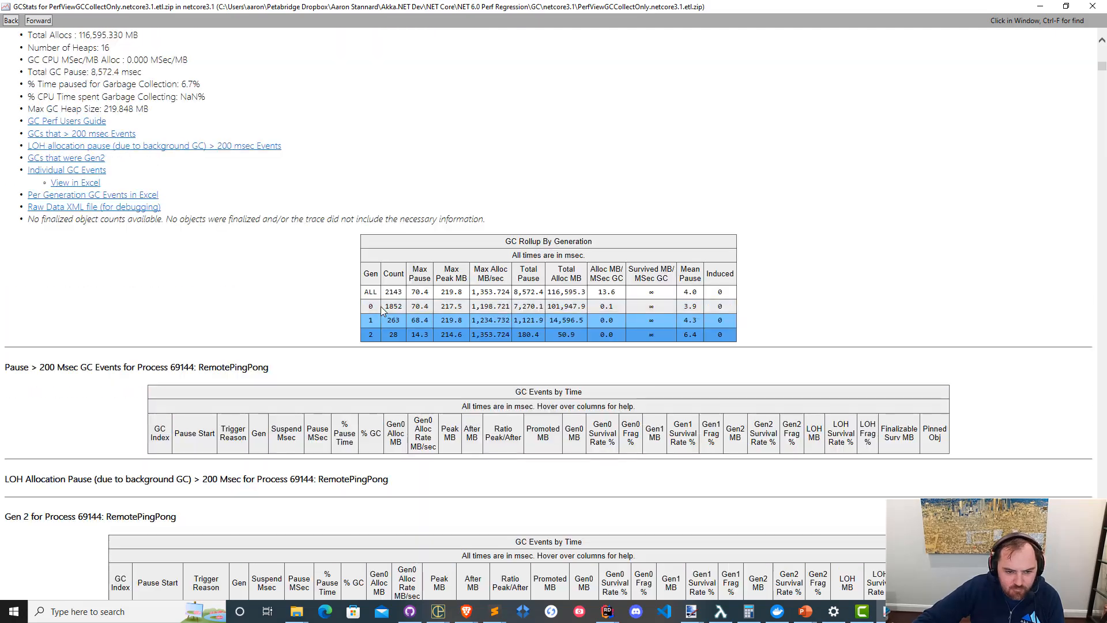
scroll(380, 311, down, 5)
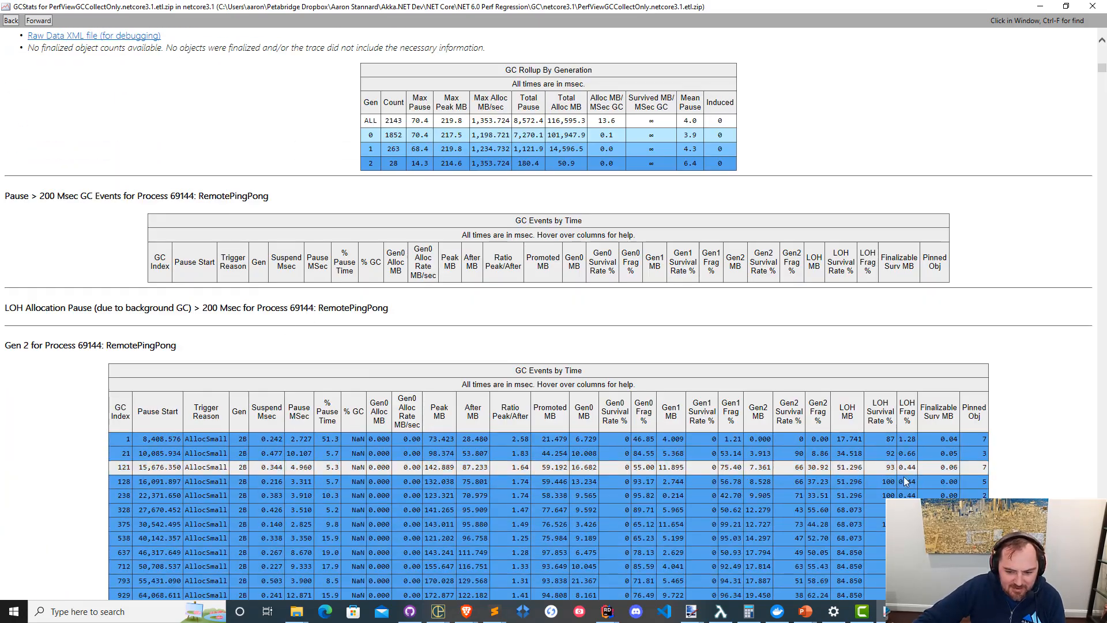
scroll(728, 428, down, 15)
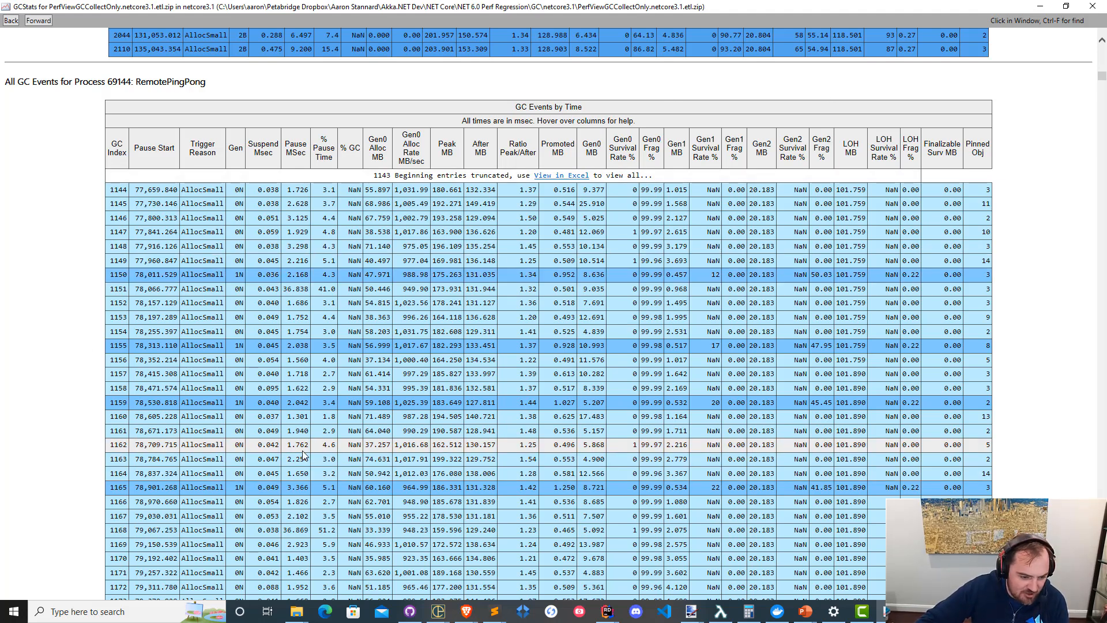
scroll(194, 429, down, 2)
scroll(194, 430, down, 2)
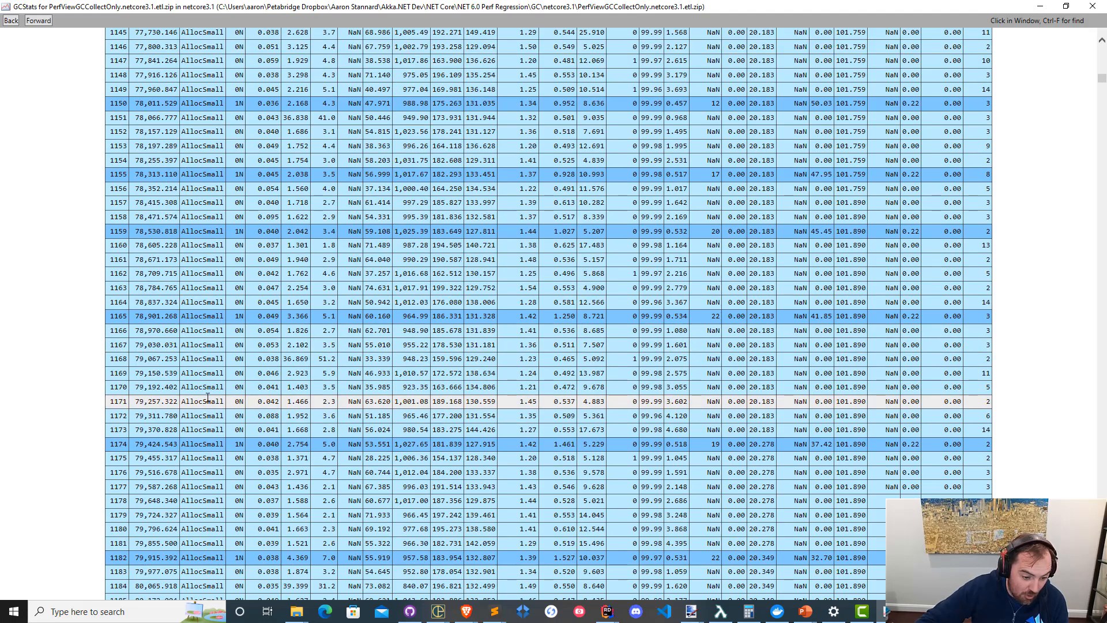
scroll(240, 405, down, 15)
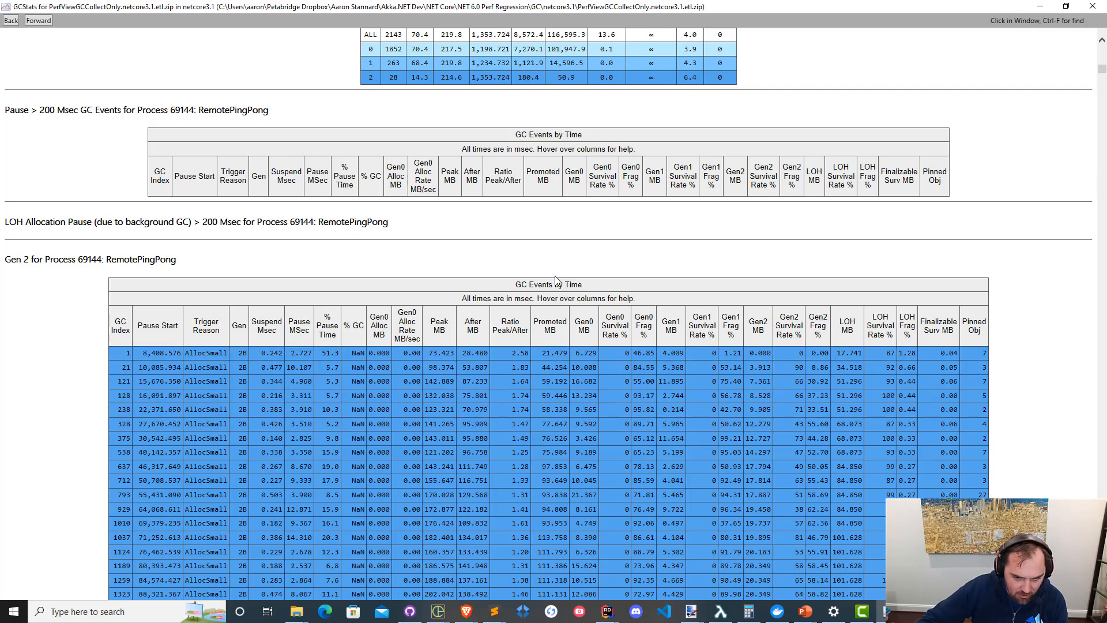
scroll(528, 232, up, 8)
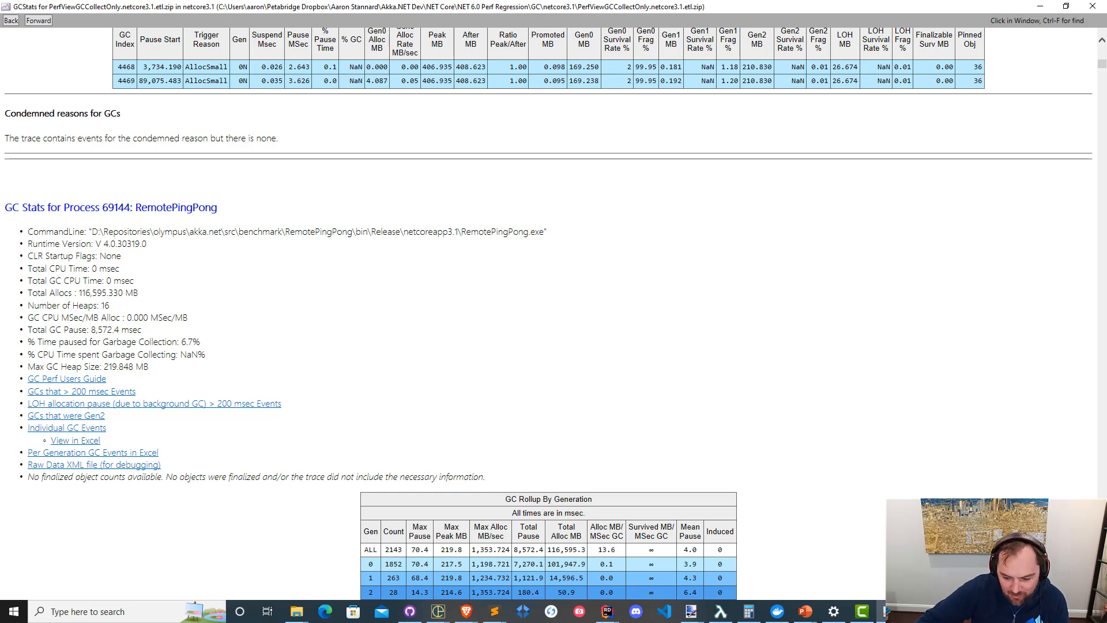
Open GCStats for the PerfViewGCCollectOnly.net6.0 trace in the net6.0 folder and examine the RemotePingPong process's total GC pause.
mouse_move(882, 612)
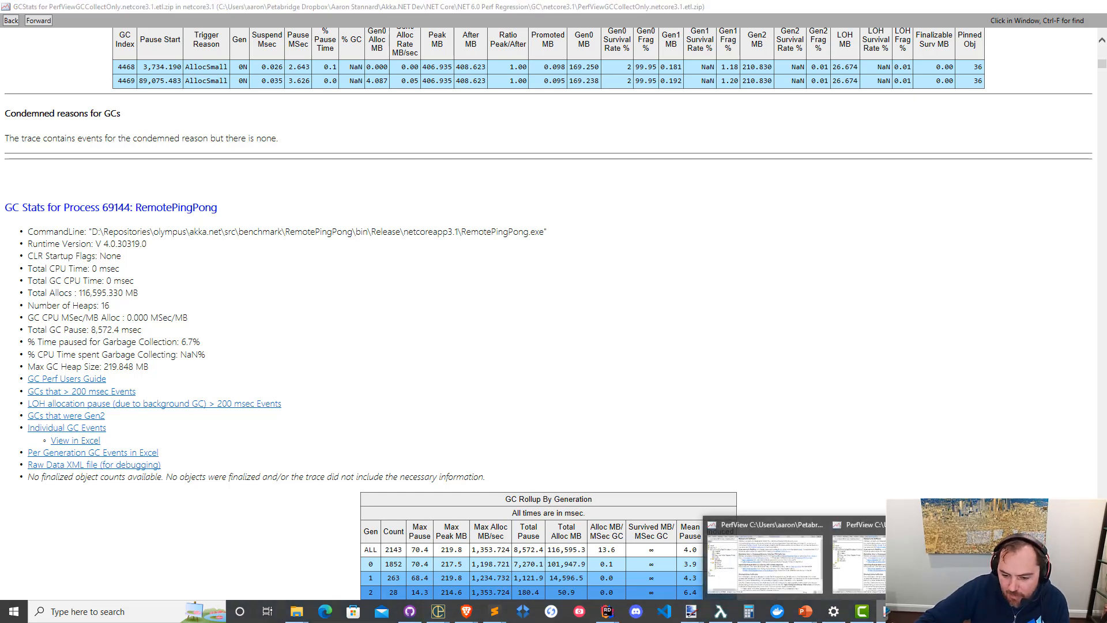
mouse_move(829, 573)
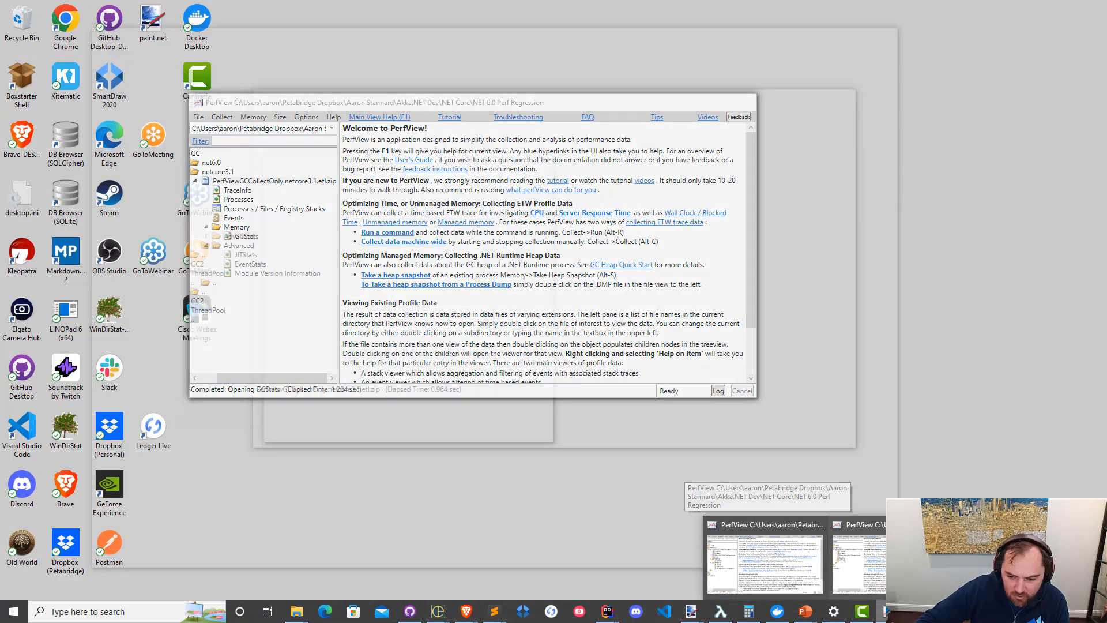
click(779, 555)
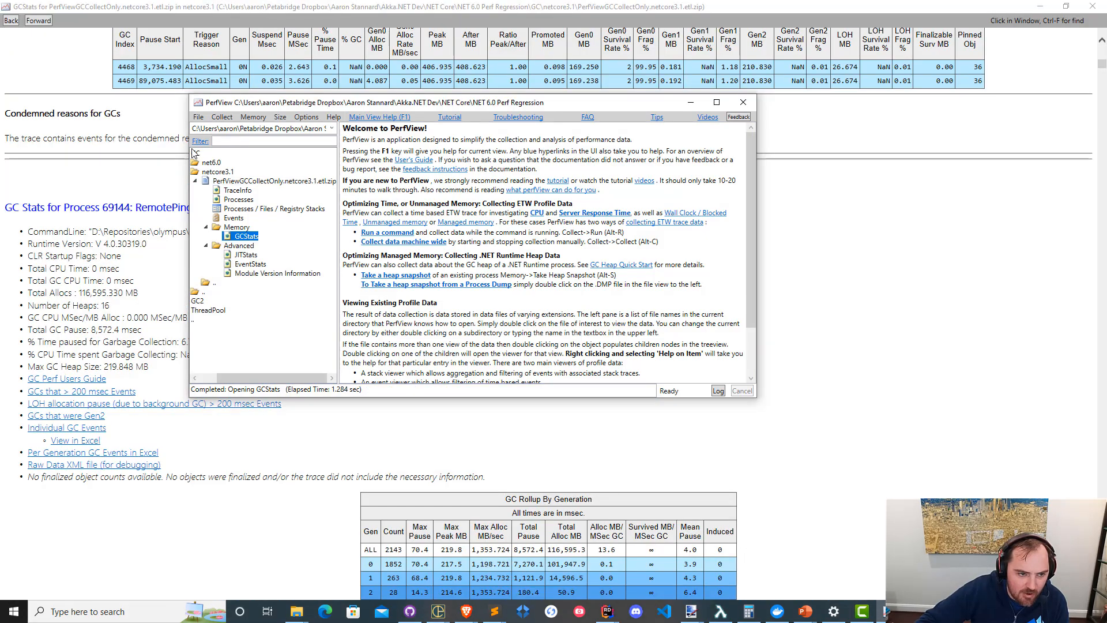
double_click(210, 164)
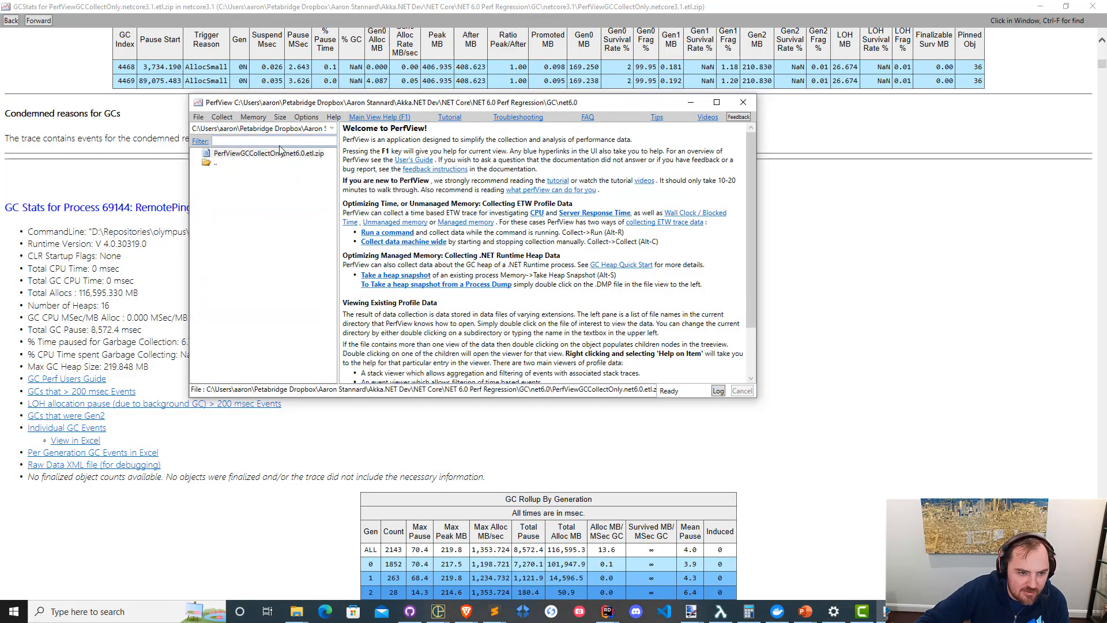
double_click(292, 157)
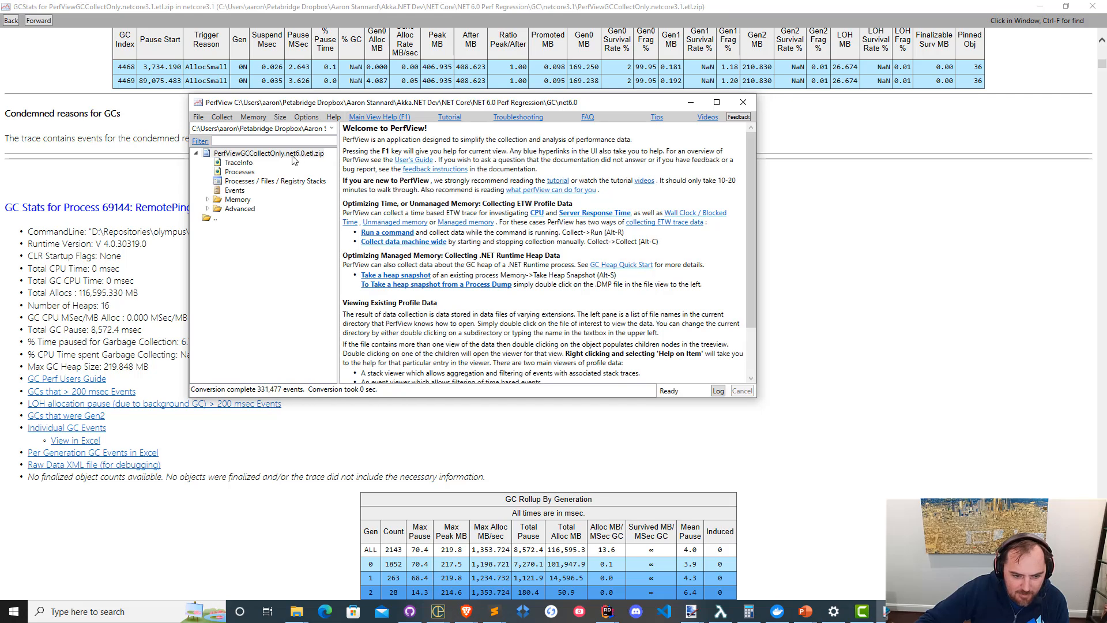
click(235, 191)
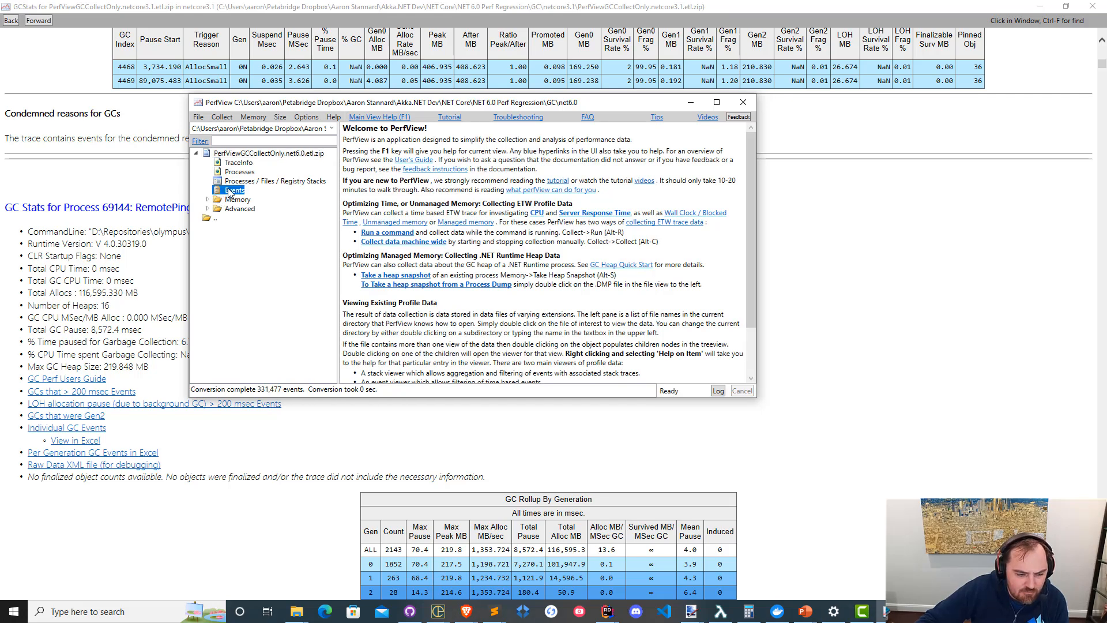
click(208, 200)
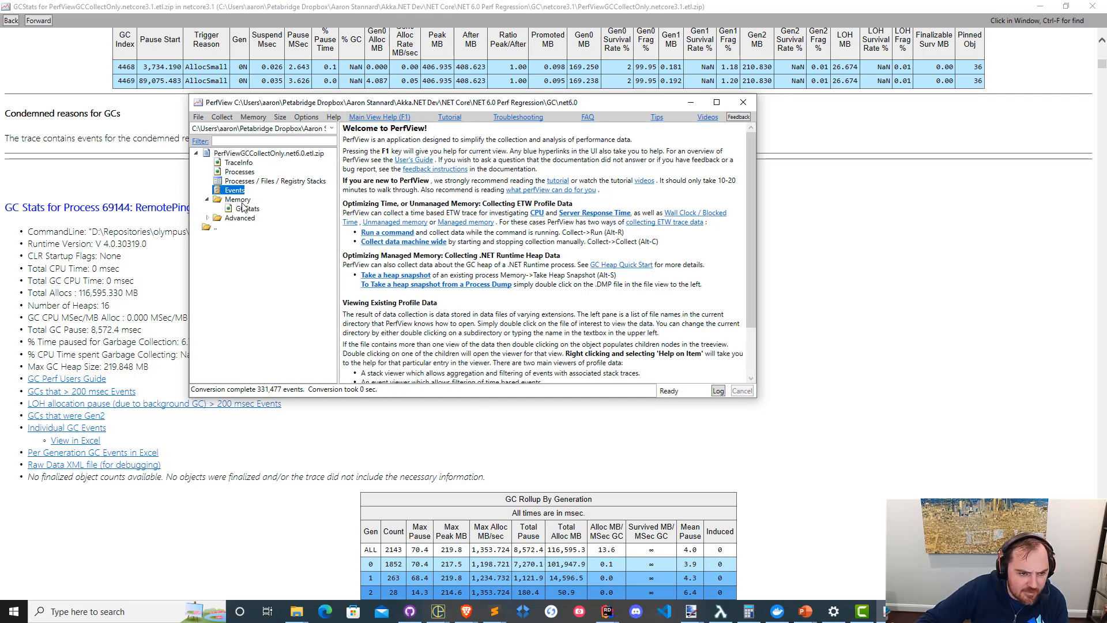
double_click(254, 209)
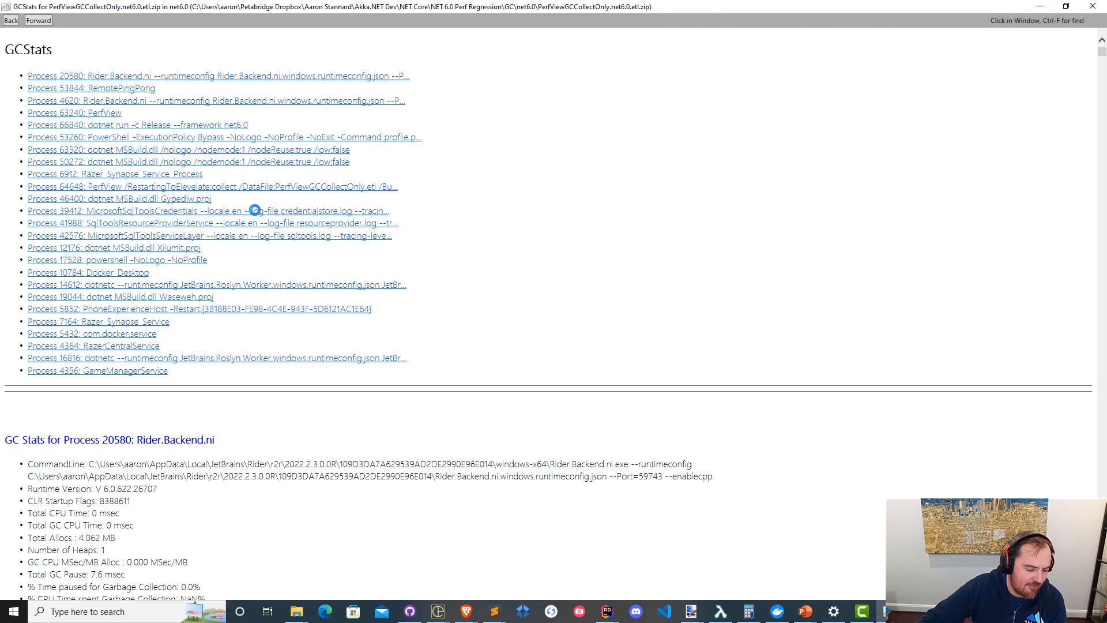
click(149, 90)
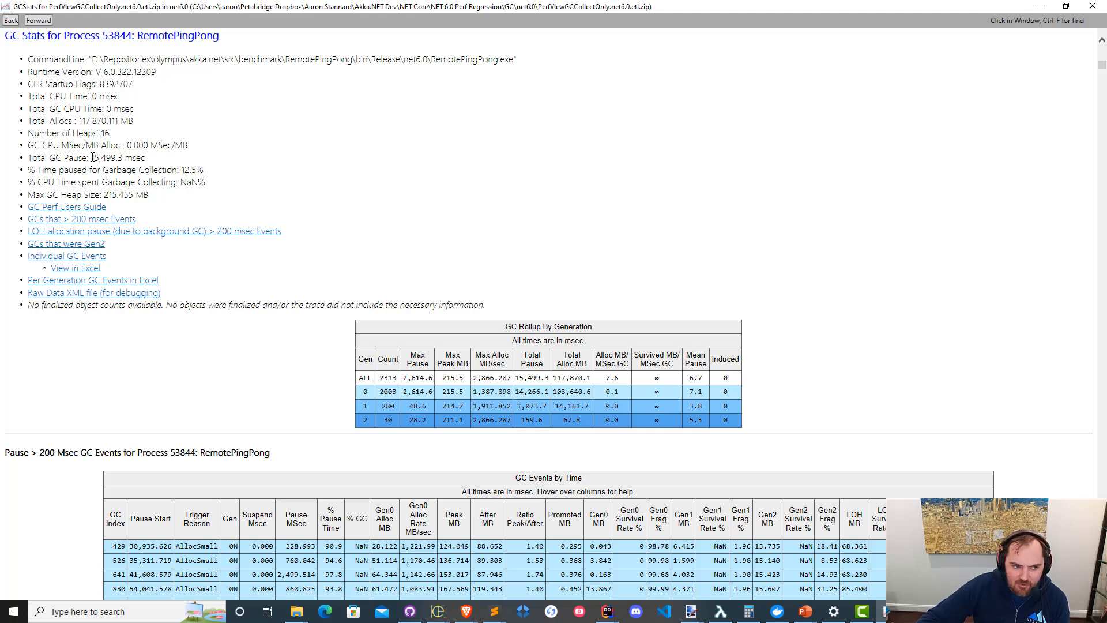
drag(90, 157, 181, 156)
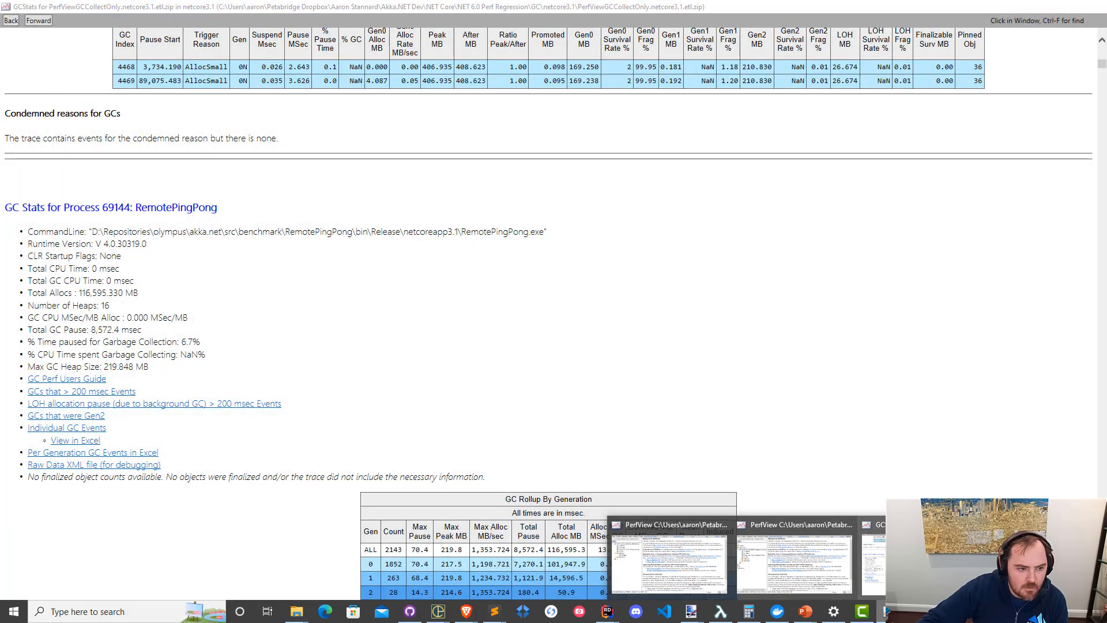
Review RemotePingPong's GC summary in the netcore3.1 report, and examine the Gen 0 row of the net6.0 report's GC Rollup By Generation table.
click(923, 559)
scroll(465, 252, up, 15)
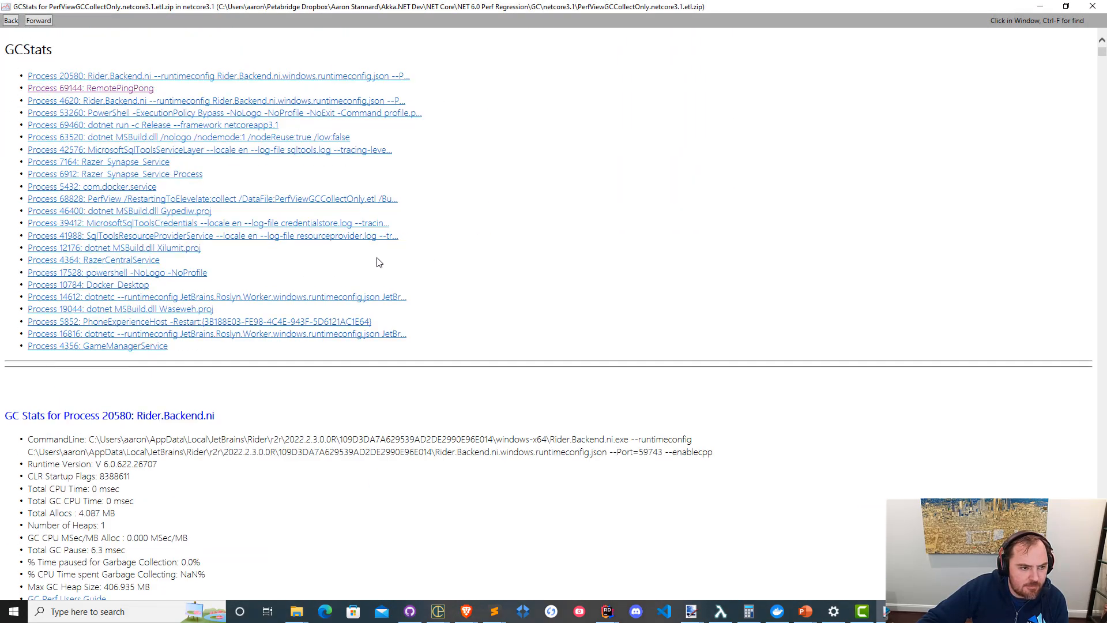
click(121, 90)
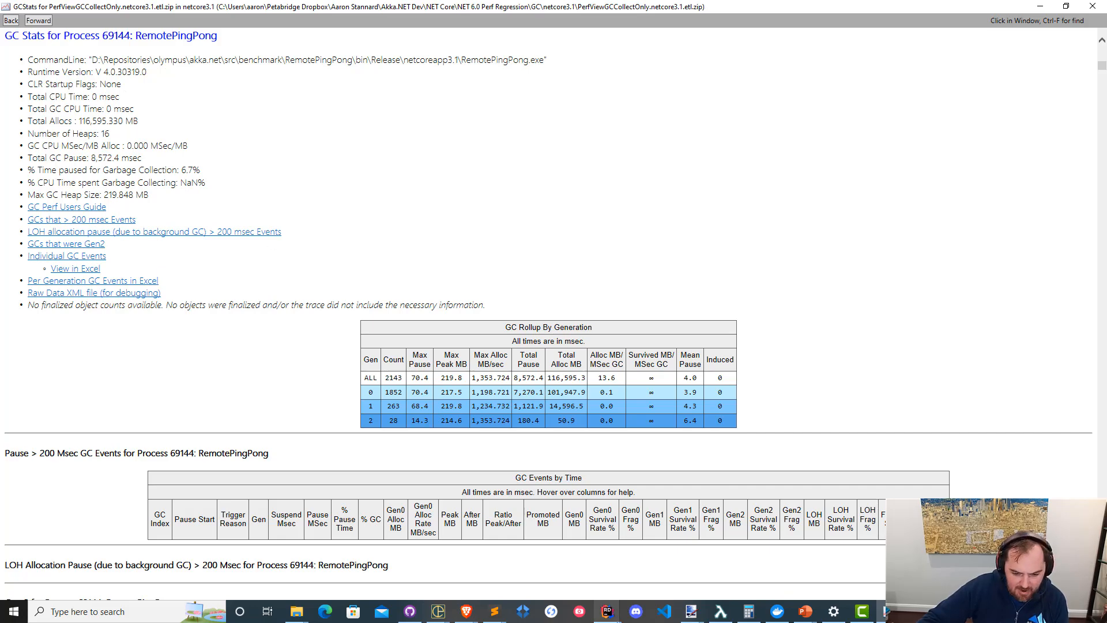
click(883, 612)
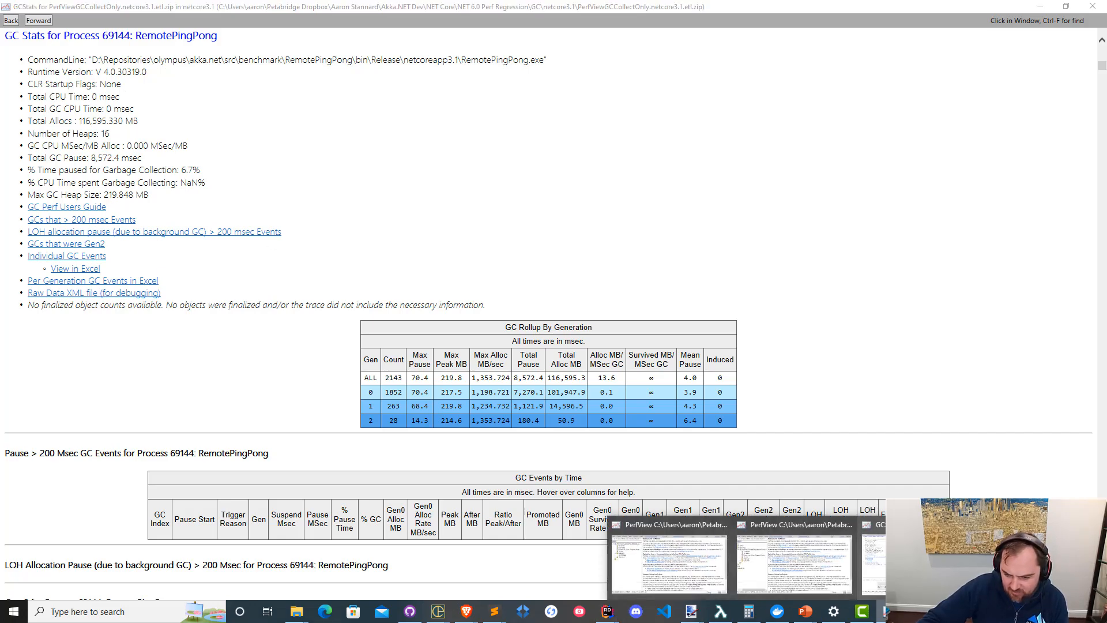
click(920, 565)
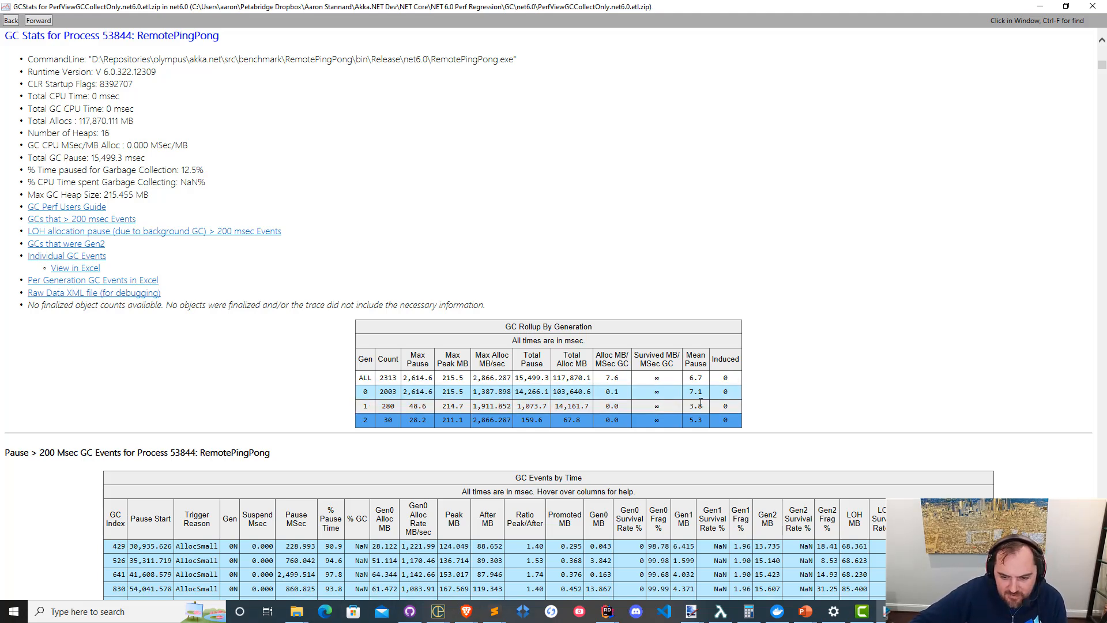
drag(733, 392, 369, 395)
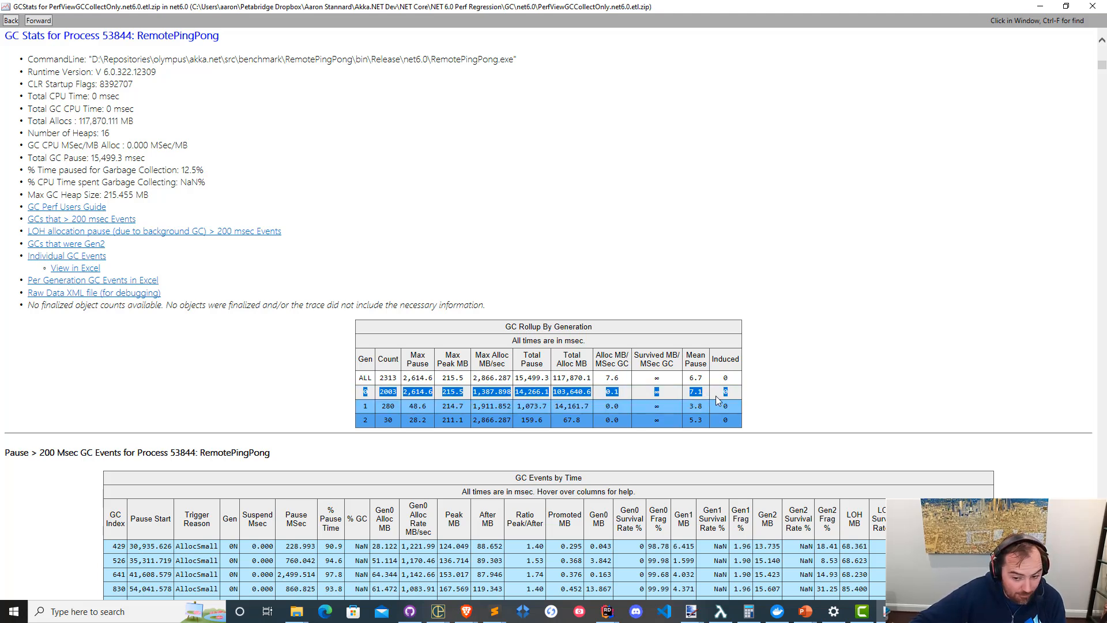
click(733, 409)
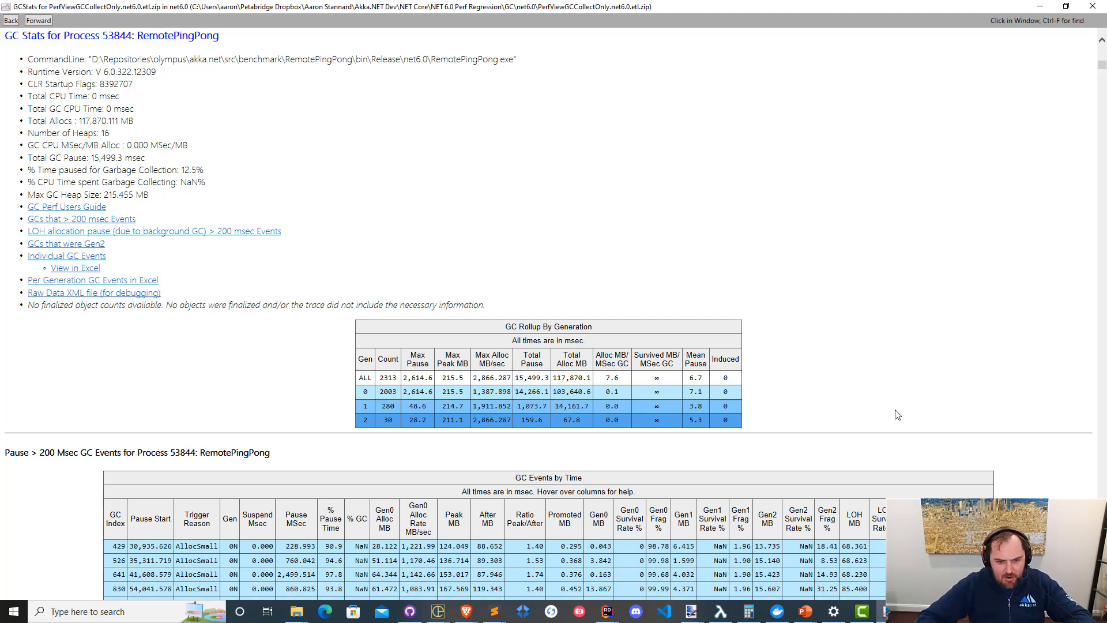
Place the net6.0 and netcore3.1 GCStats reports side by side and compare the Gen 1 and Gen 2 mean pauses.
key(super+Left)
click(807, 391)
key(super+Right)
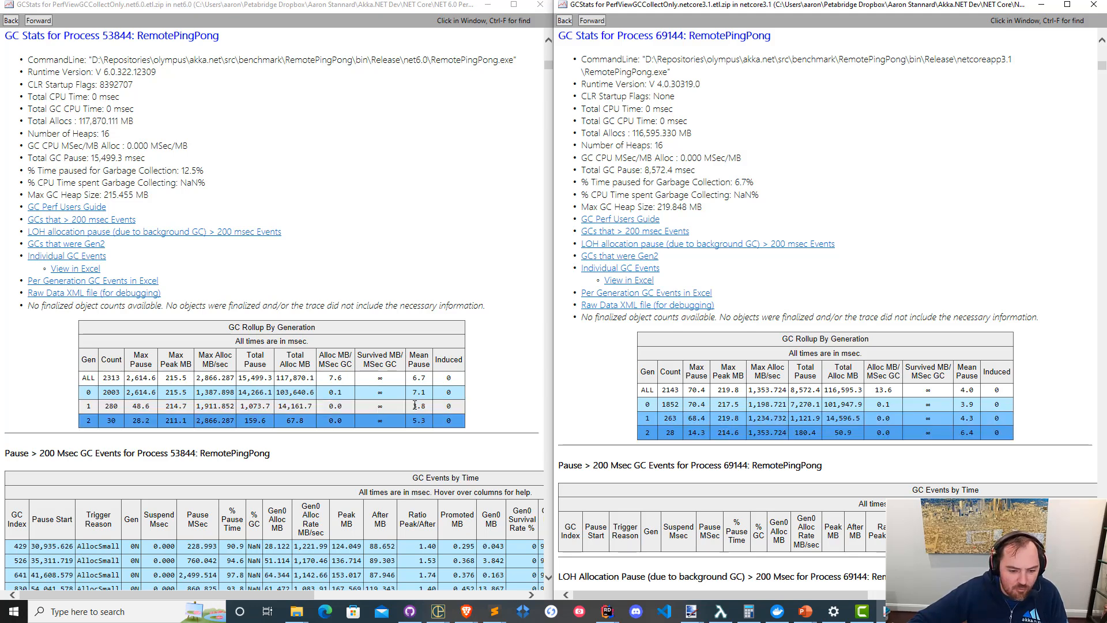
drag(417, 410, 468, 421)
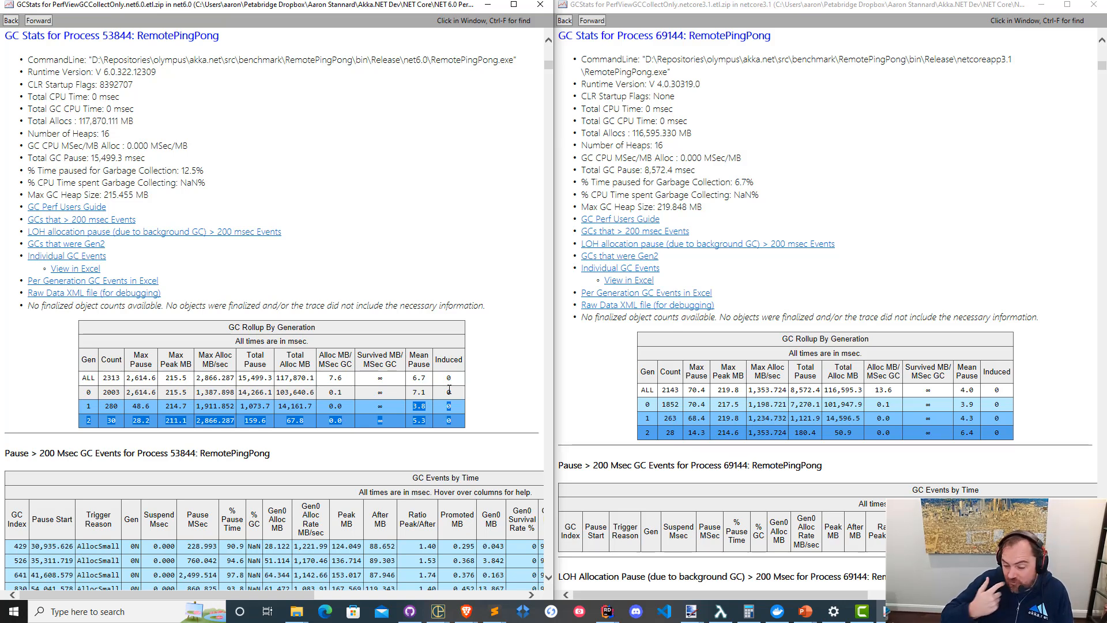
Minimize both GCStats reports and open the dotnet/runtime#68881 fix linked from the resolution comment in Akka.NET issue #5385.
click(488, 4)
click(1038, 5)
click(119, 309)
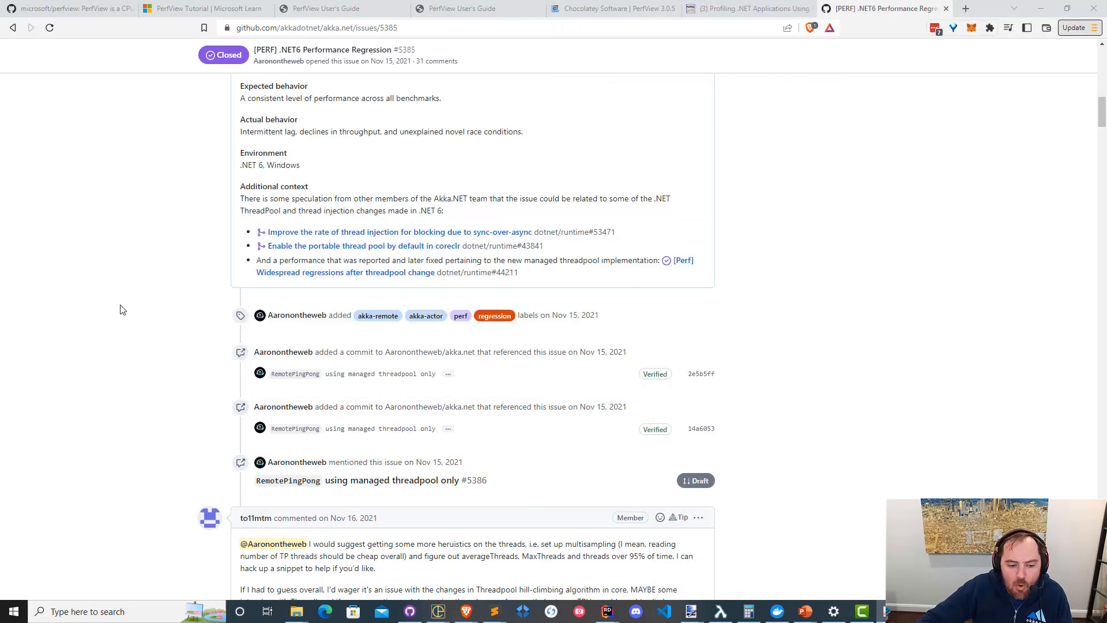
scroll(122, 309, down, 6)
scroll(120, 310, down, 20)
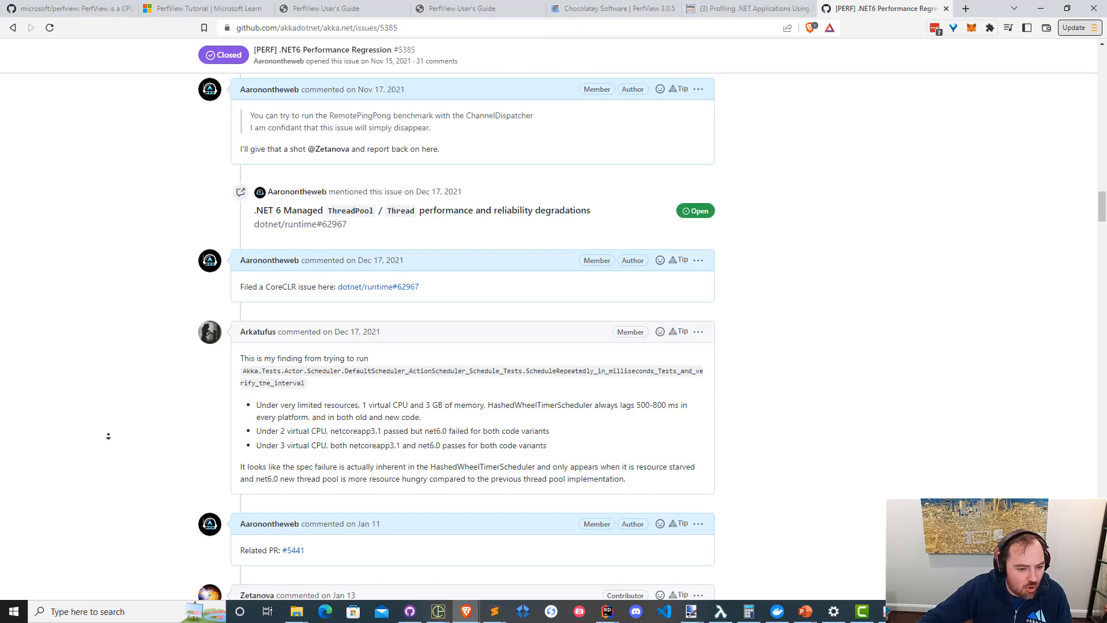
scroll(118, 447, up, 7)
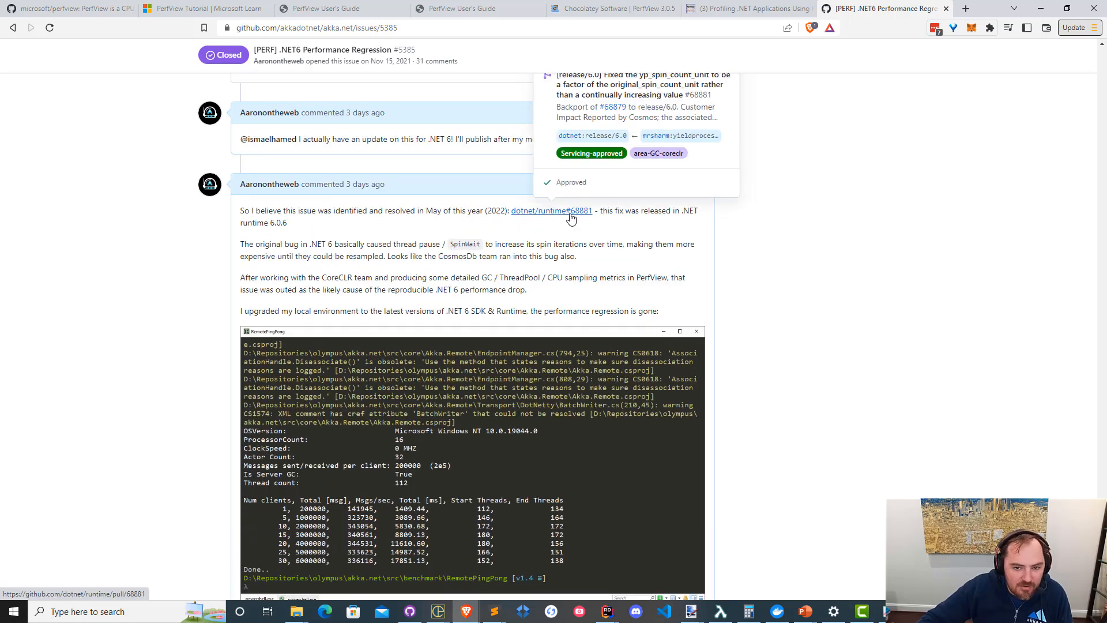
middle_click(570, 215)
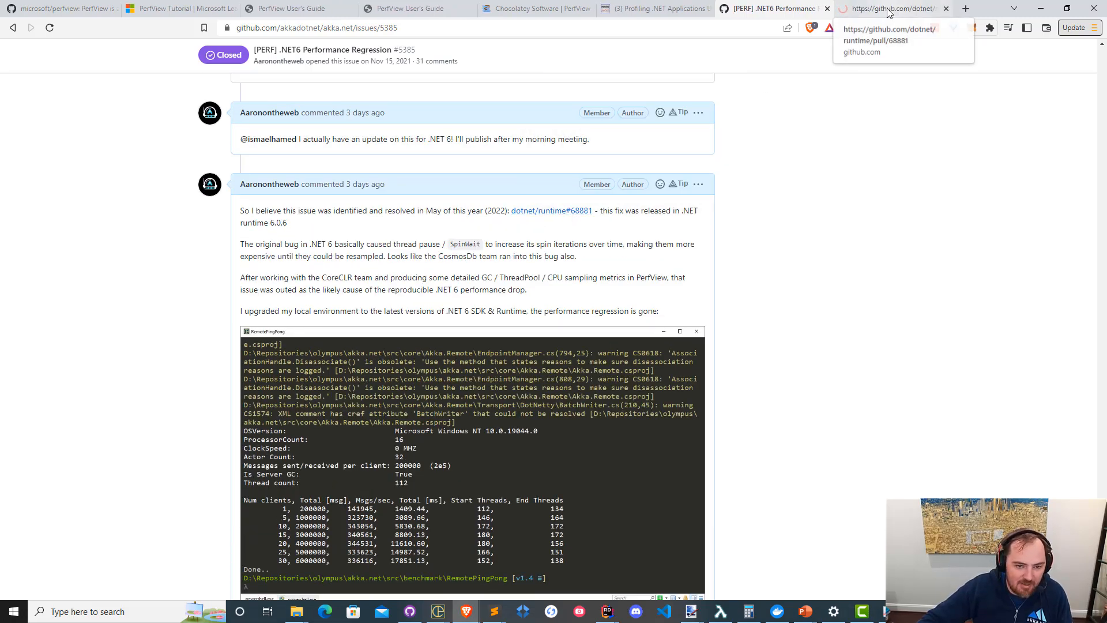
click(887, 9)
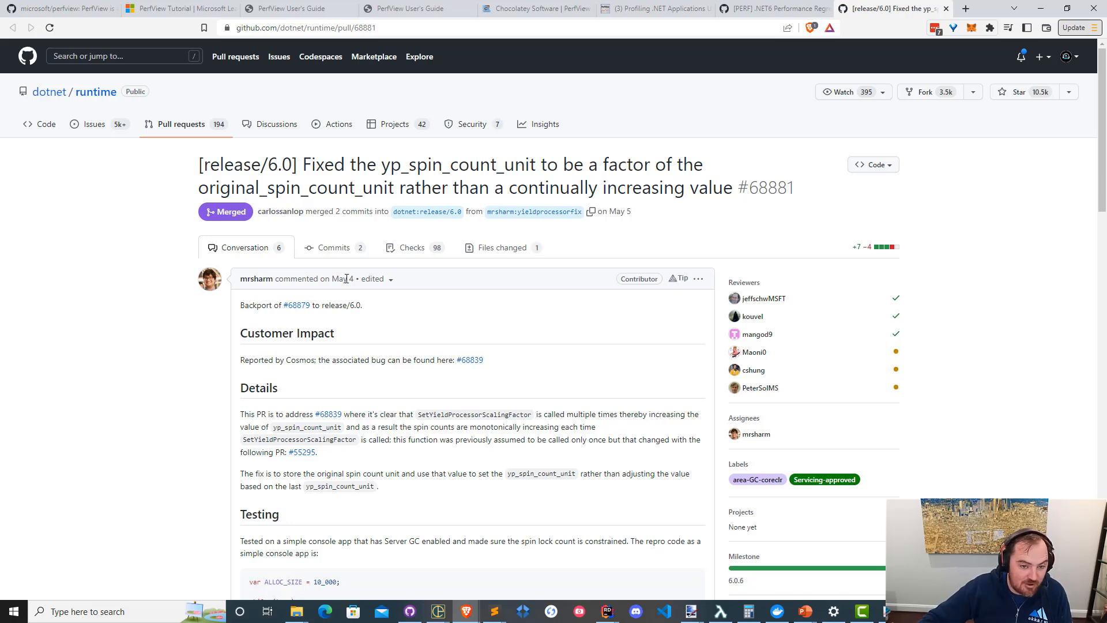
Read the title of pull request #68881 describing the yp_spin_count_unit fix for .NET 6.0.
drag(311, 166, 692, 200)
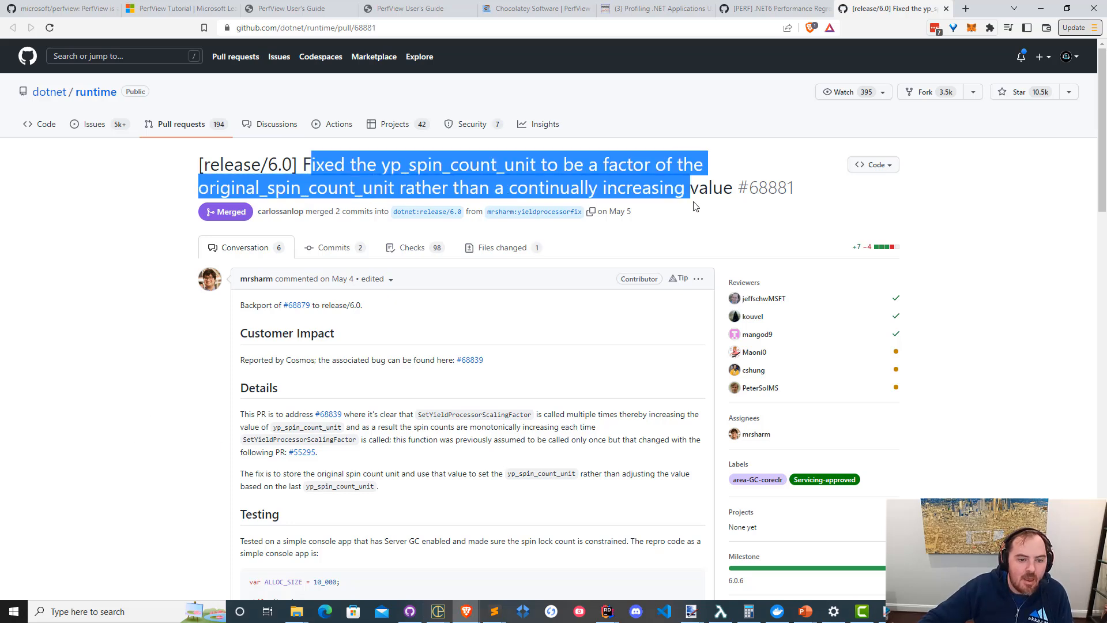
click(692, 201)
drag(345, 166, 709, 186)
click(555, 187)
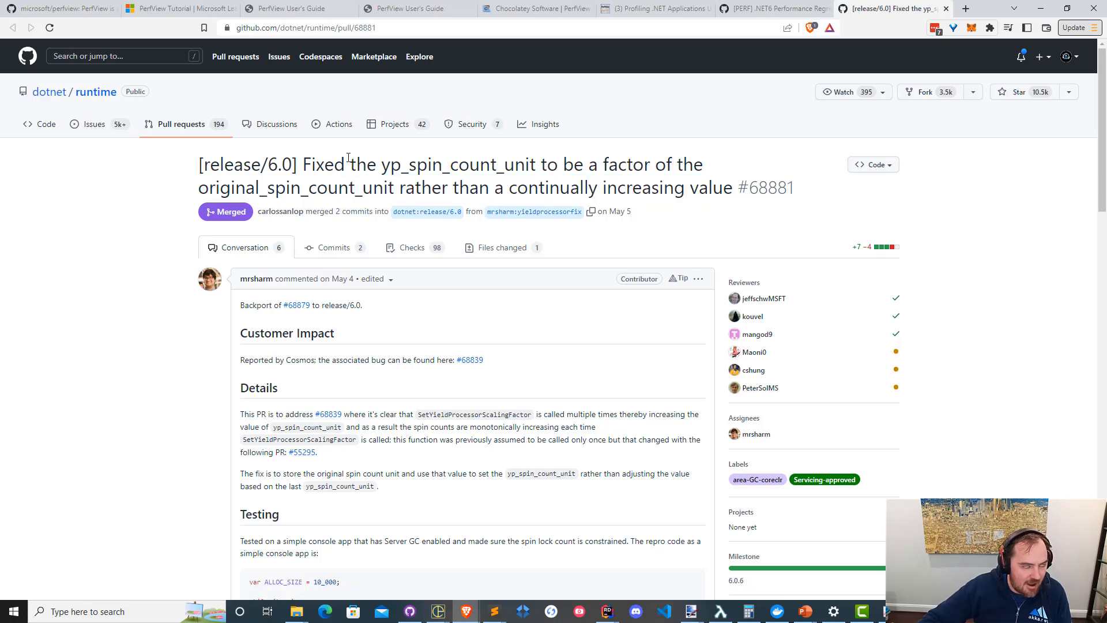
drag(348, 157, 698, 183)
click(698, 183)
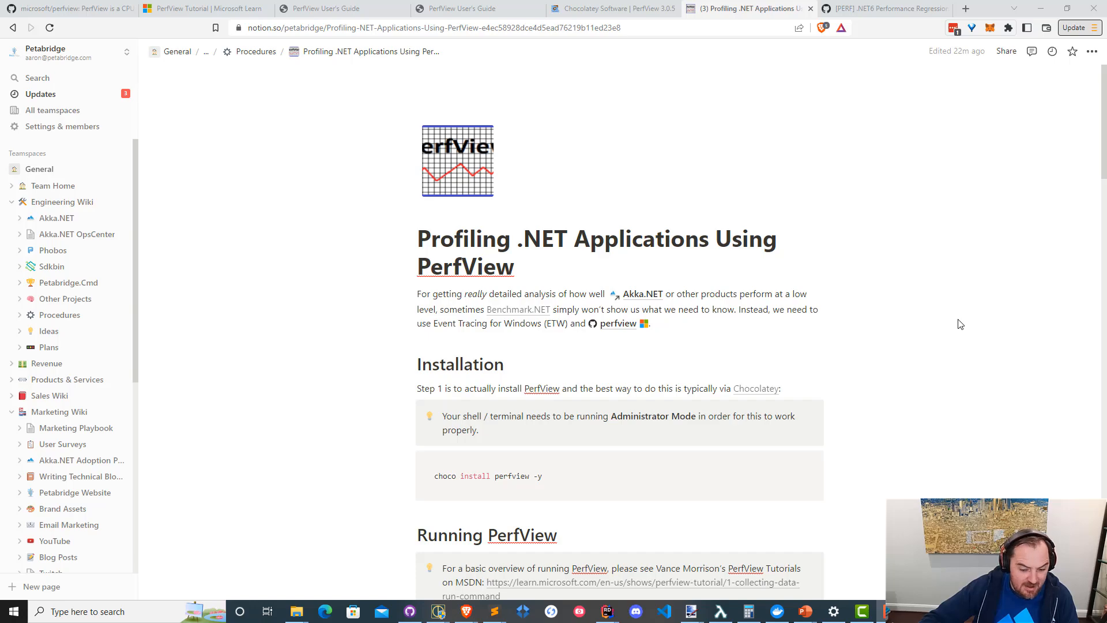
Copy the PerfView command under Collecting CPU and Threading Events from the Notion page Profiling .NET Applications Using PerfView.
scroll(848, 317, down, 8)
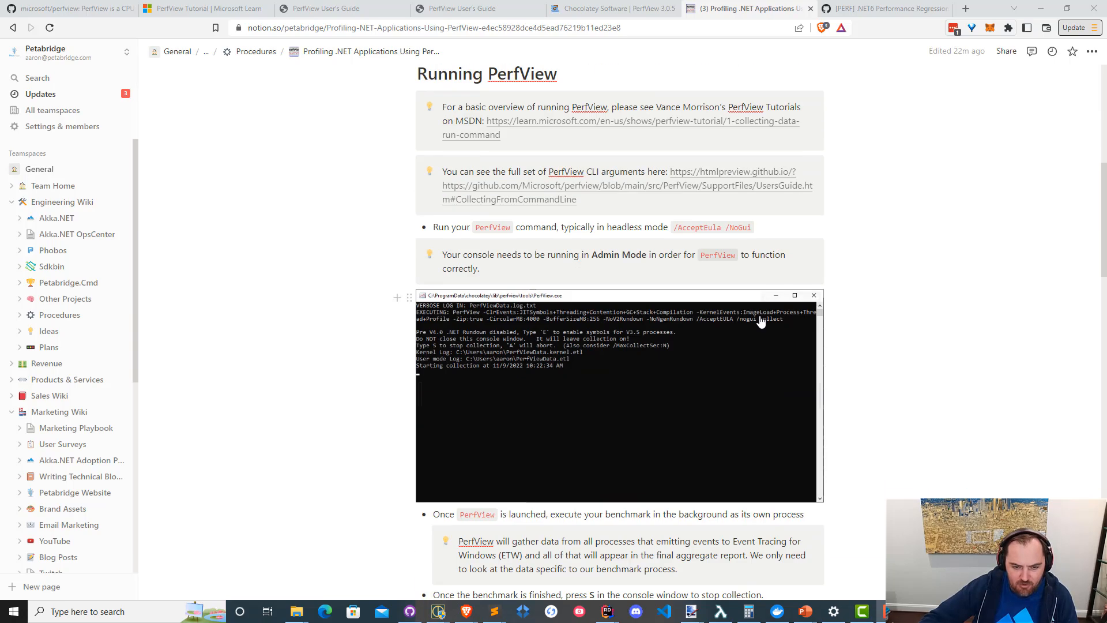
scroll(761, 321, down, 20)
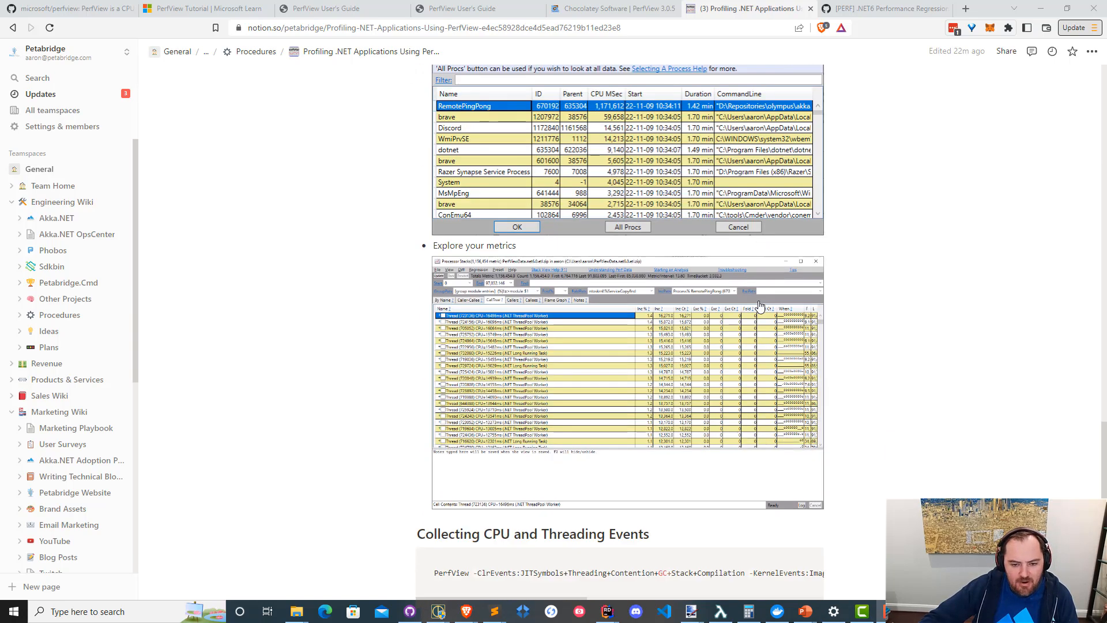
scroll(760, 307, down, 5)
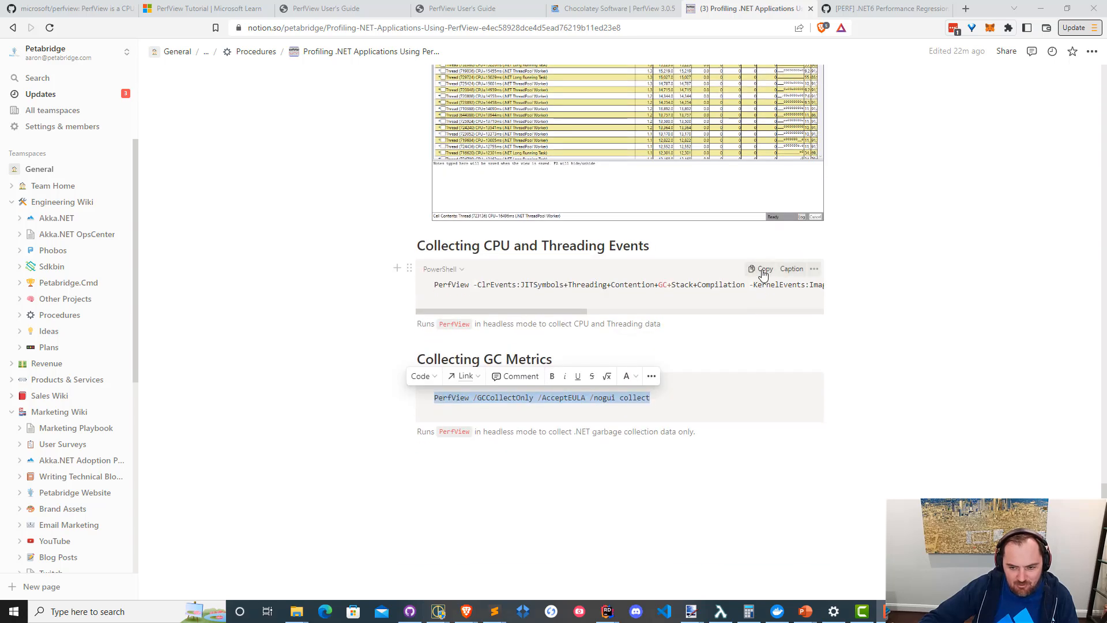
click(763, 271)
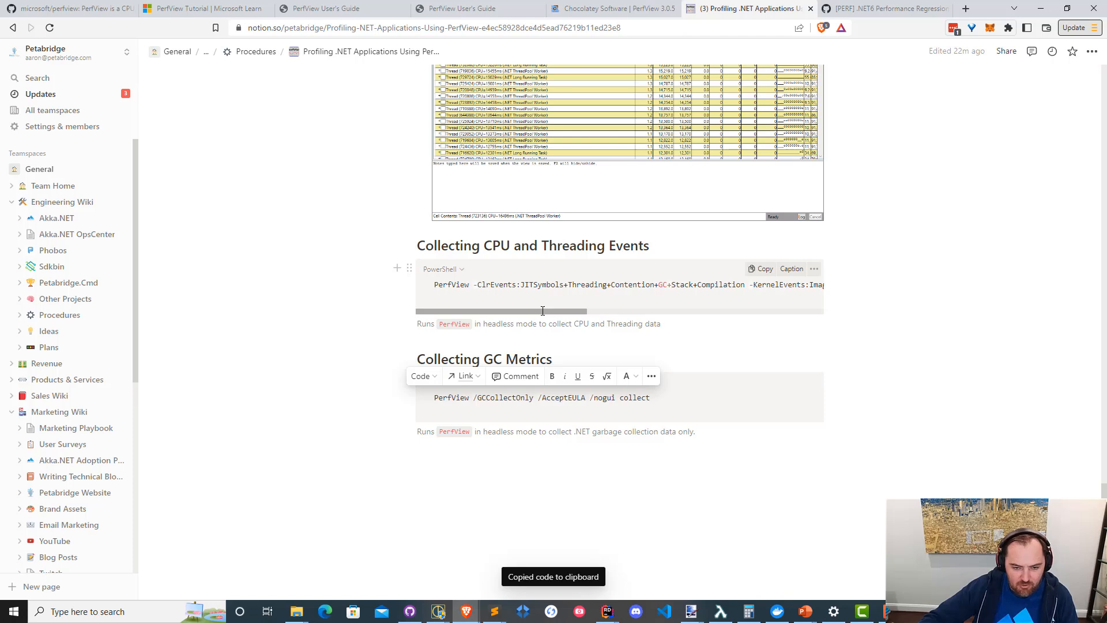
mouse_move(544, 312)
mouse_down()
mouse_move(565, 312)
mouse_move(550, 311)
mouse_up()
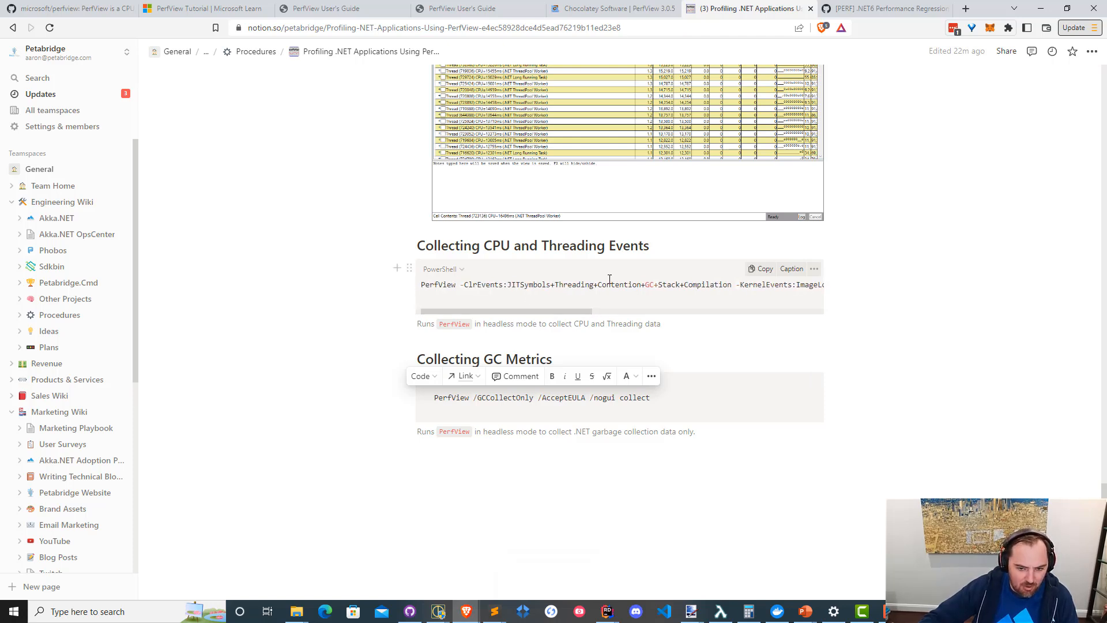
drag(564, 311, 506, 312)
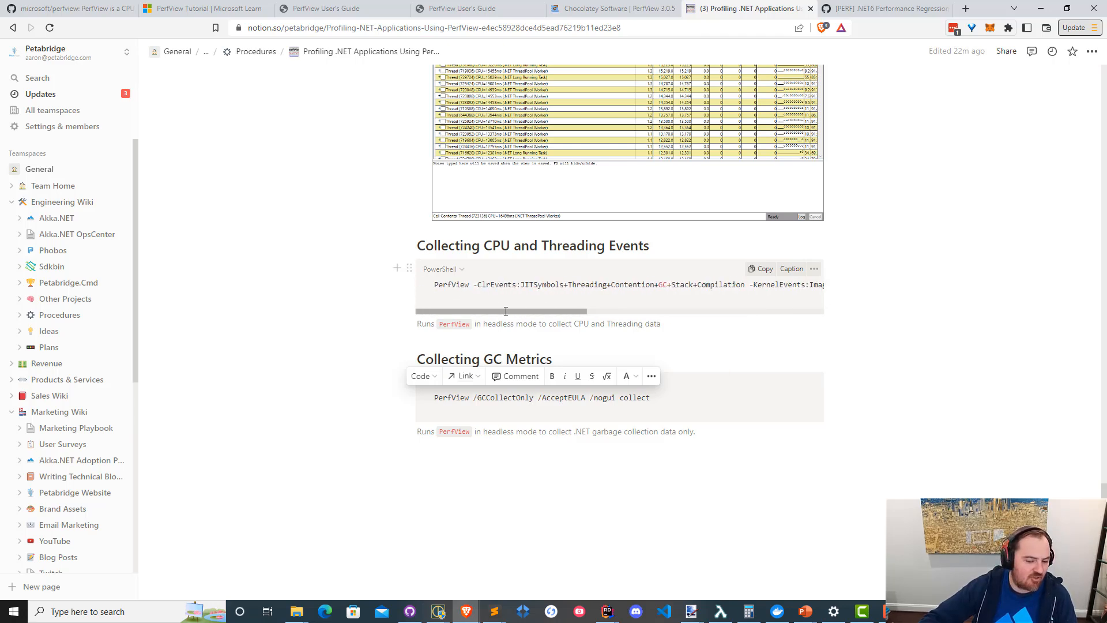
click(509, 454)
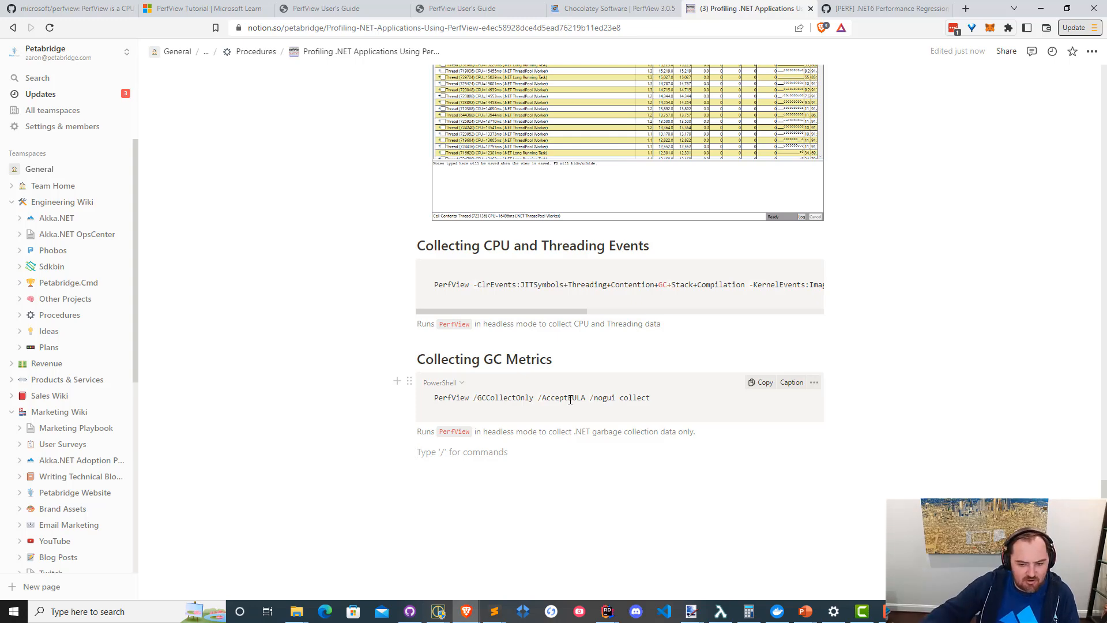
Switch to the administrator PowerShell console and paste the copied PerfView CPU and threading collect command, accepting the long paste.
click(439, 611)
click(576, 576)
key(ctrl+v)
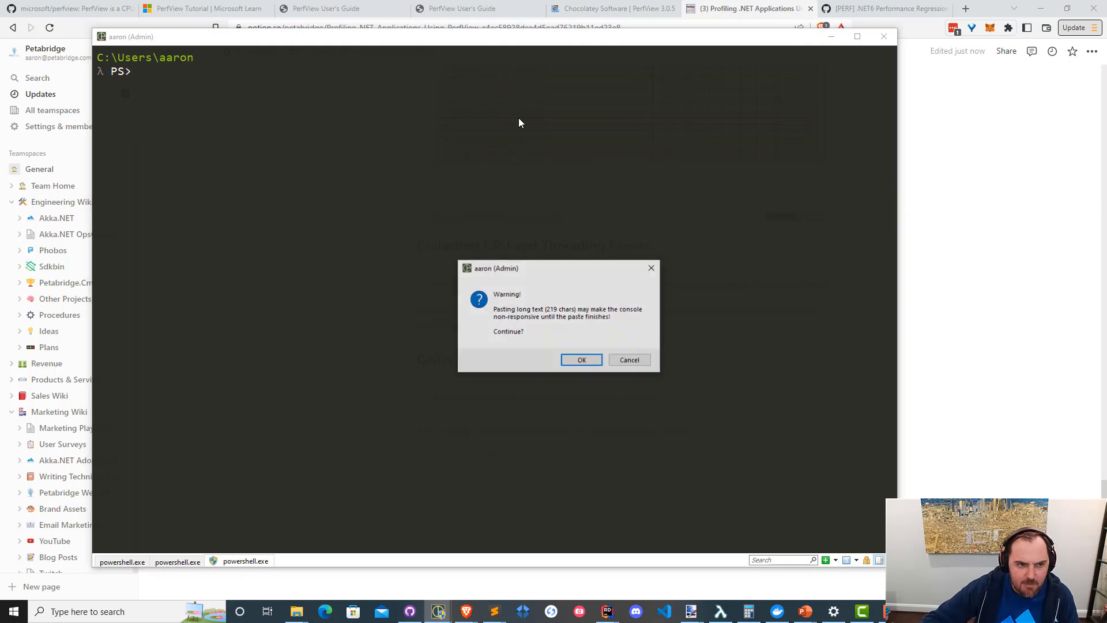
click(592, 361)
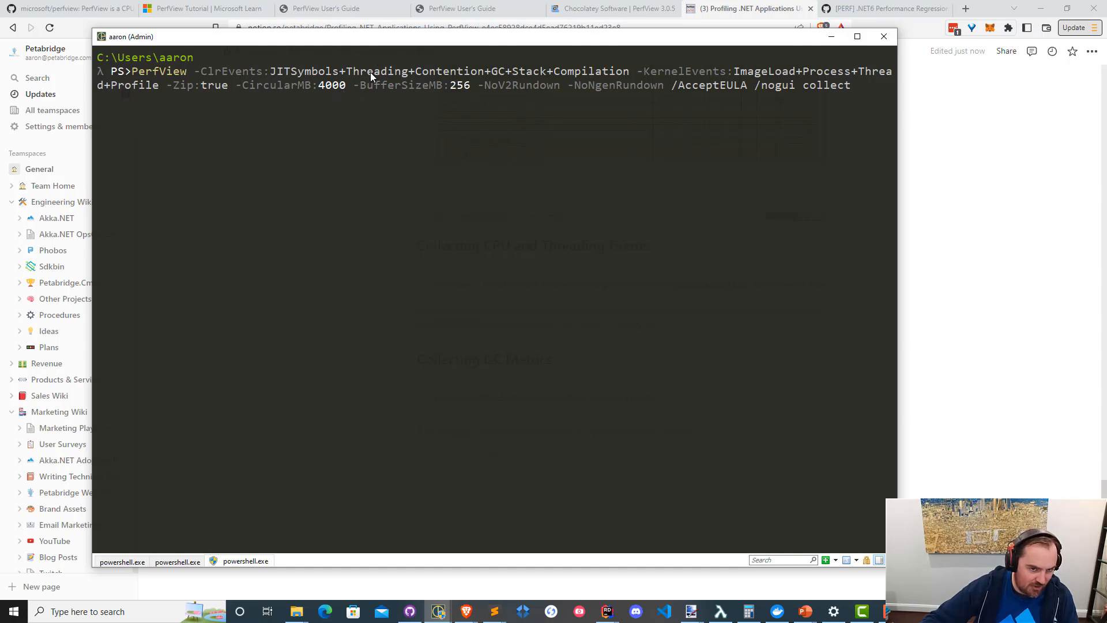
Reposition the console window and recall the command dotnet run -c Release --framework net7.0 in the PingPong benchmark session.
drag(390, 37, 547, 98)
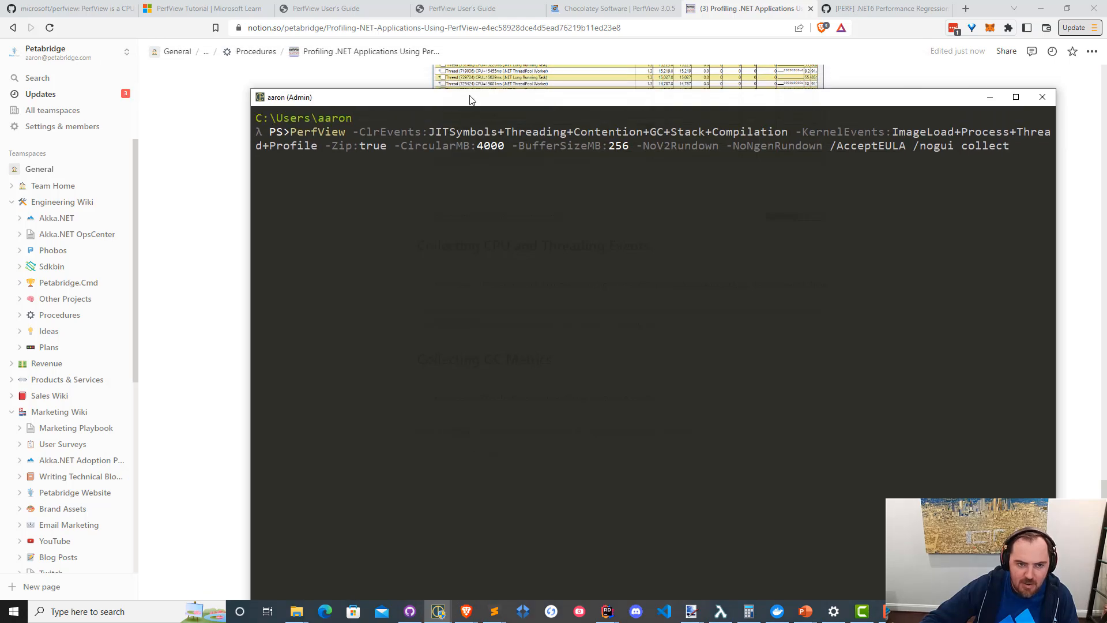
drag(470, 98, 476, 35)
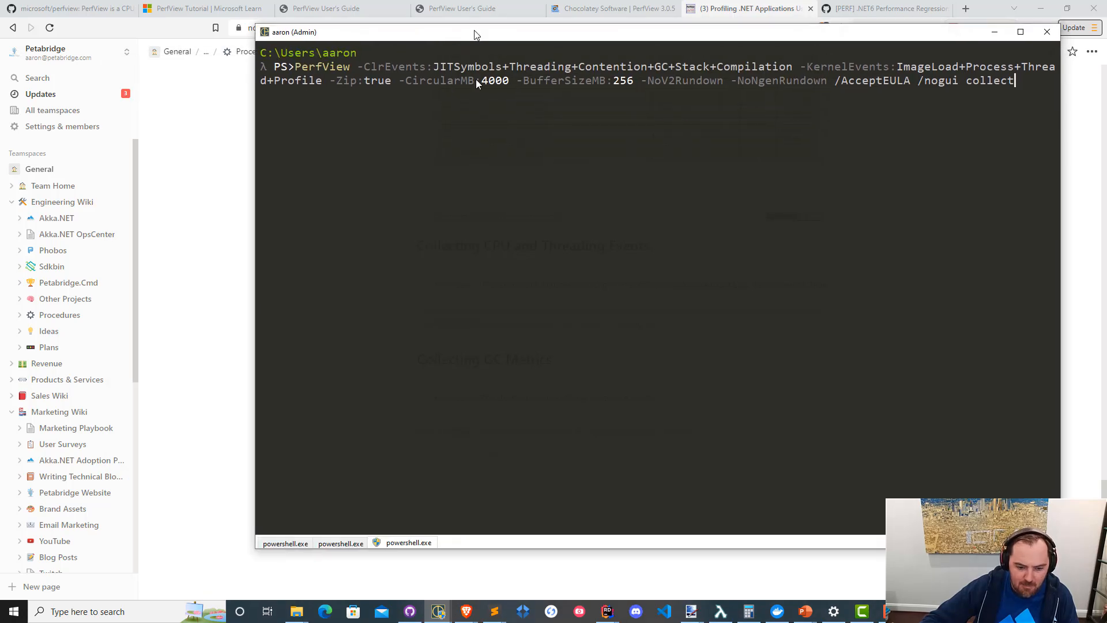
click(342, 543)
click(291, 545)
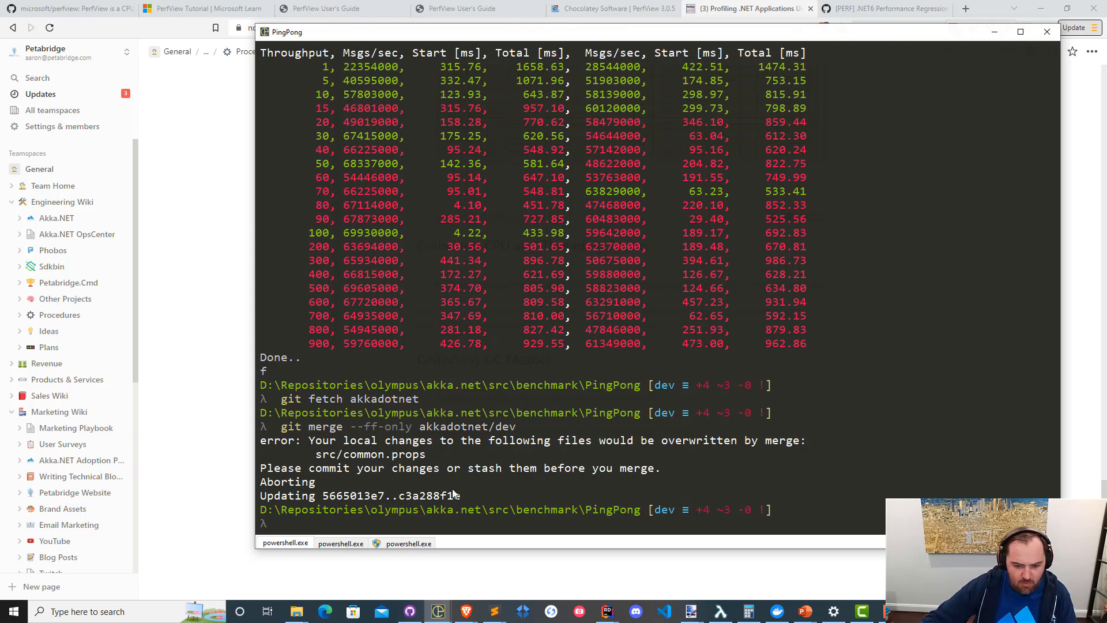
key(Up)
key(Up)
key(Up)
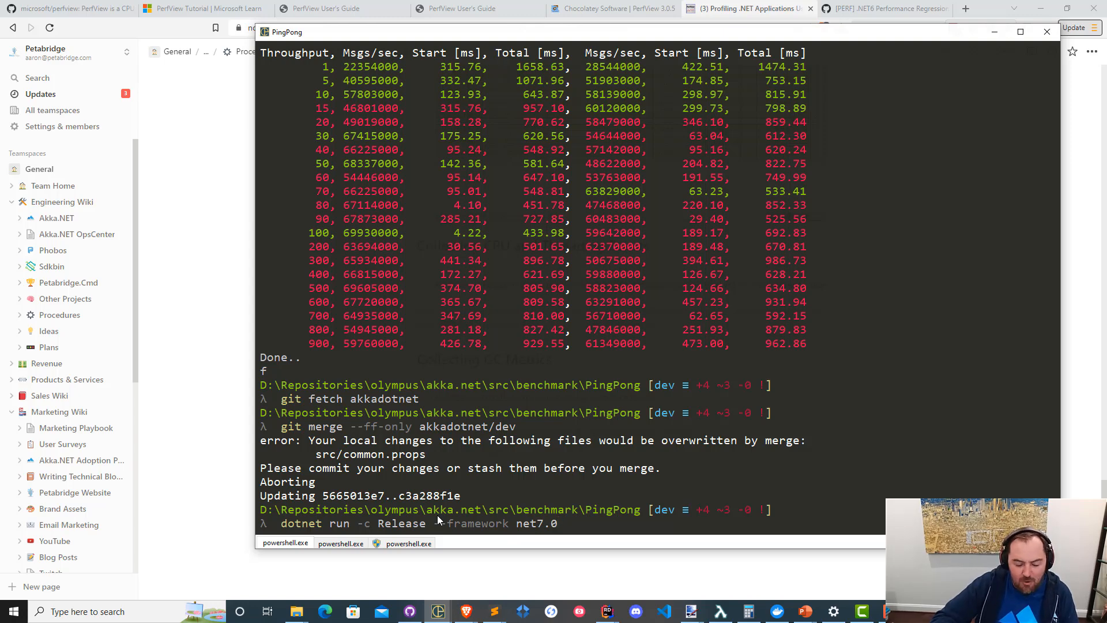
Record the net7.0 PingPong benchmark run with the prepared PerfView CPU and threading collection, stopping the collection once the benchmark is done.
click(424, 545)
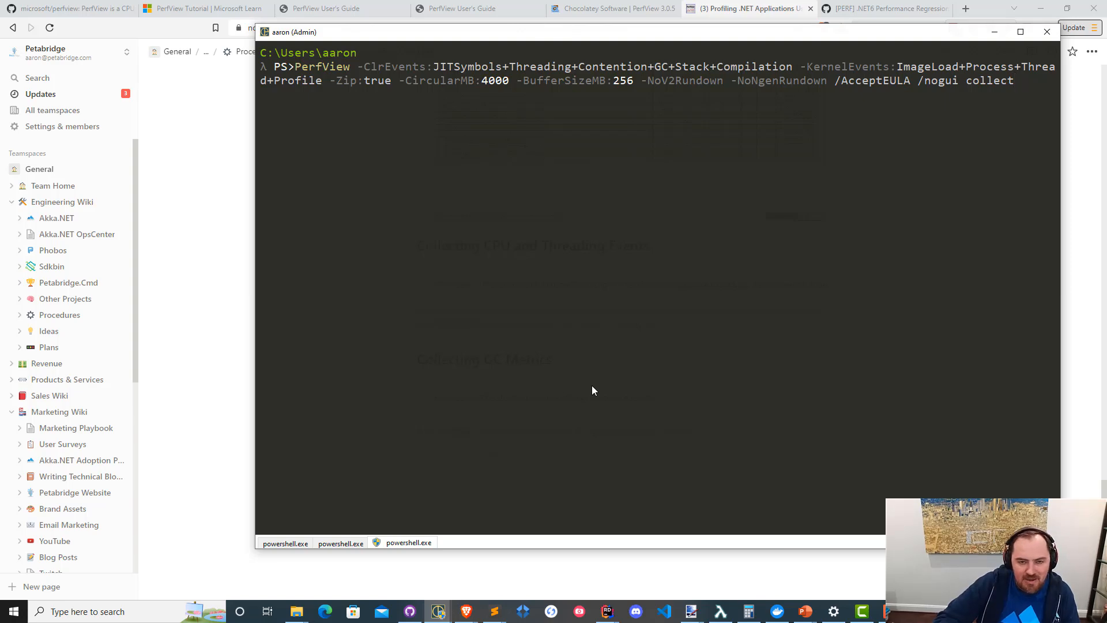
key(Return)
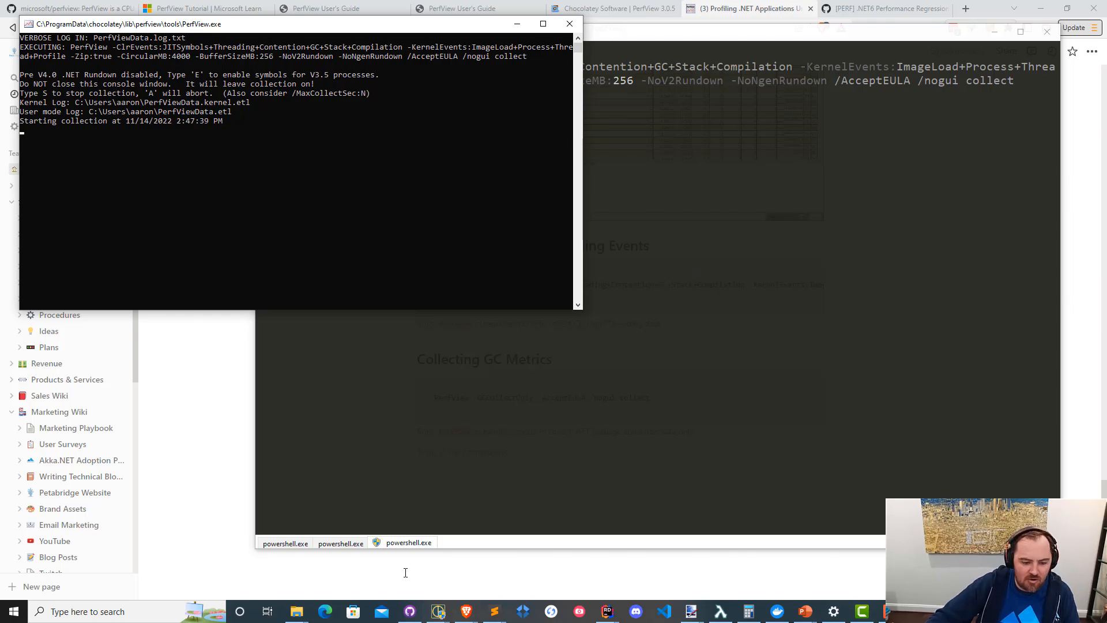
click(286, 543)
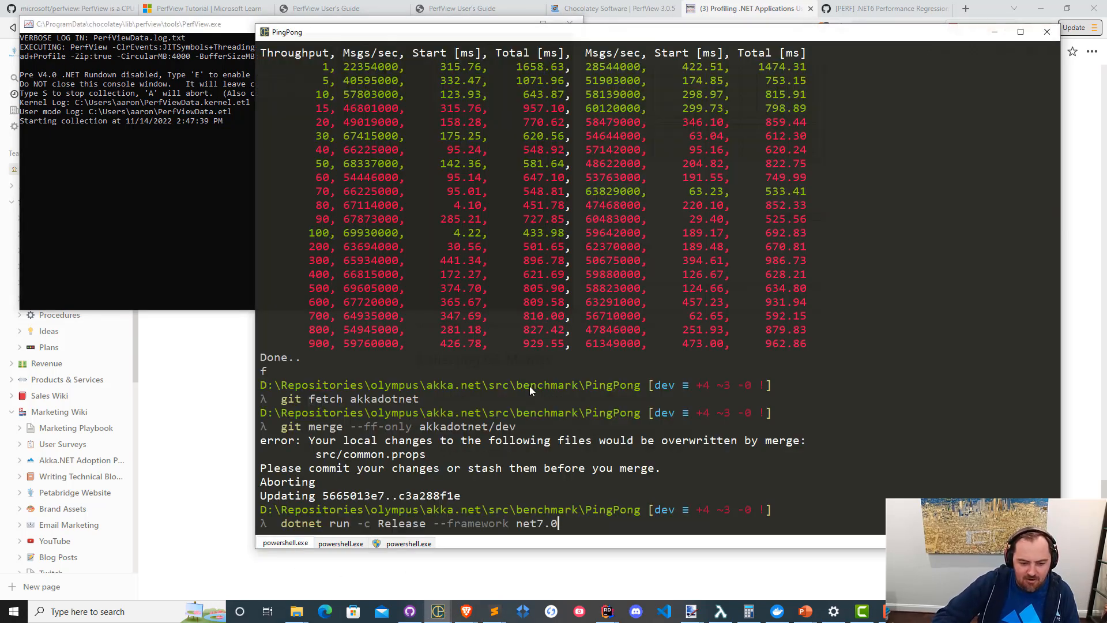
key(Return)
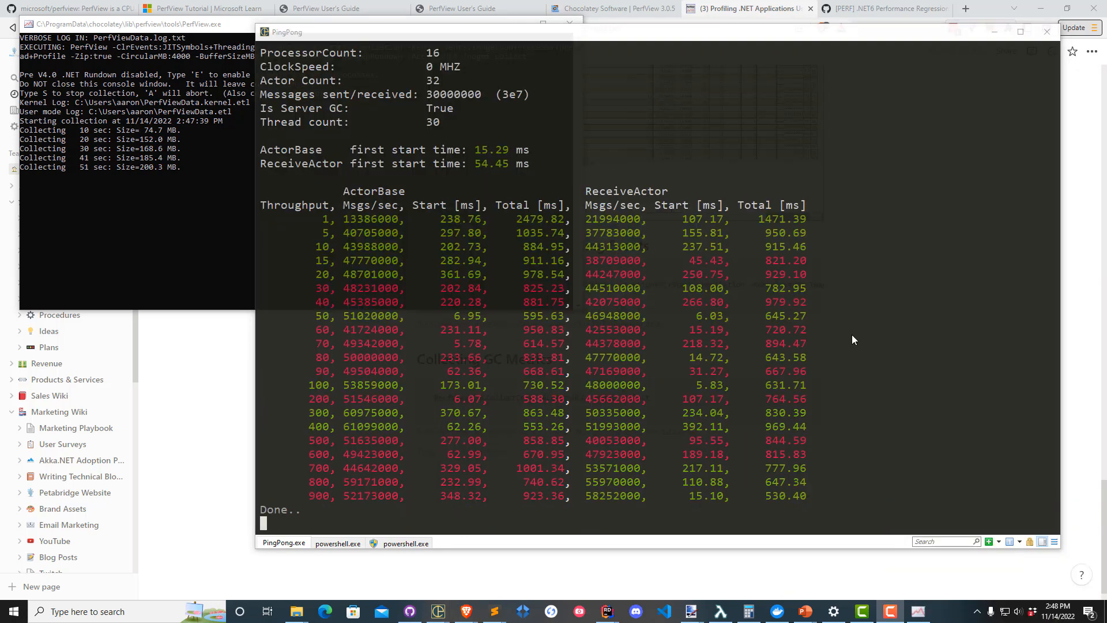
click(113, 256)
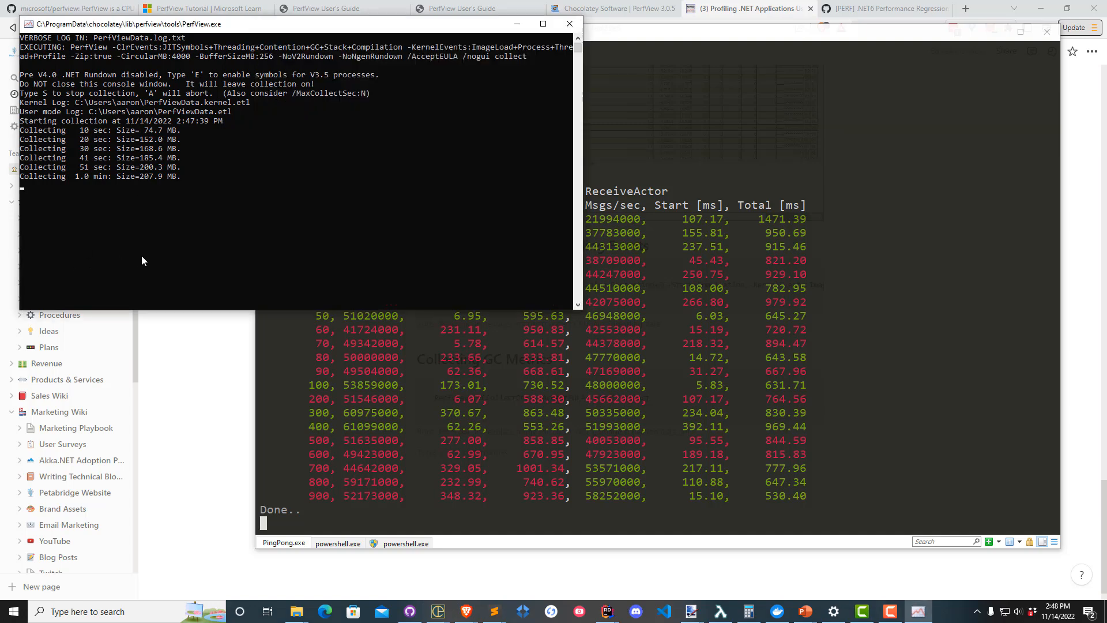
key(s)
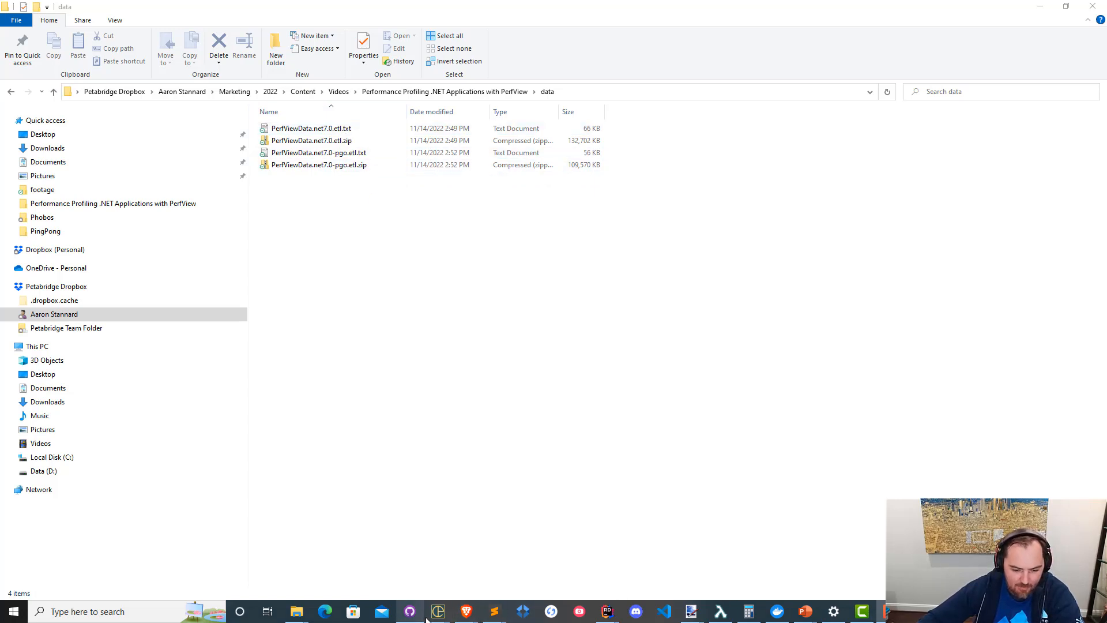
Review the PingPong throughput results of the latest run in the console, and minimize the console.
mouse_move(434, 614)
click(348, 569)
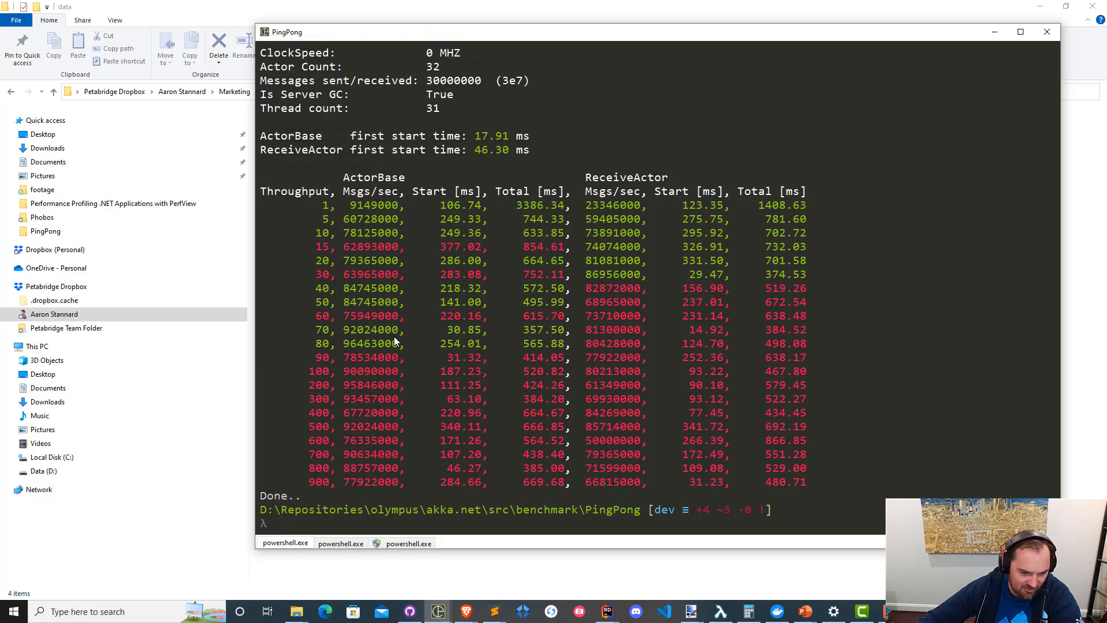
key(Up)
key(Return)
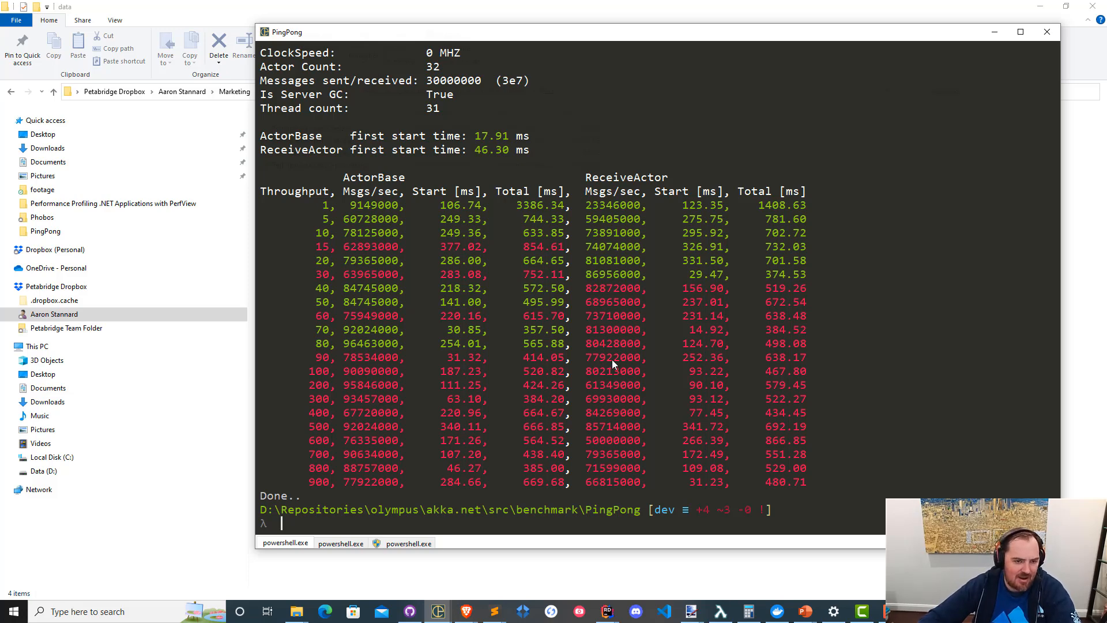
click(995, 33)
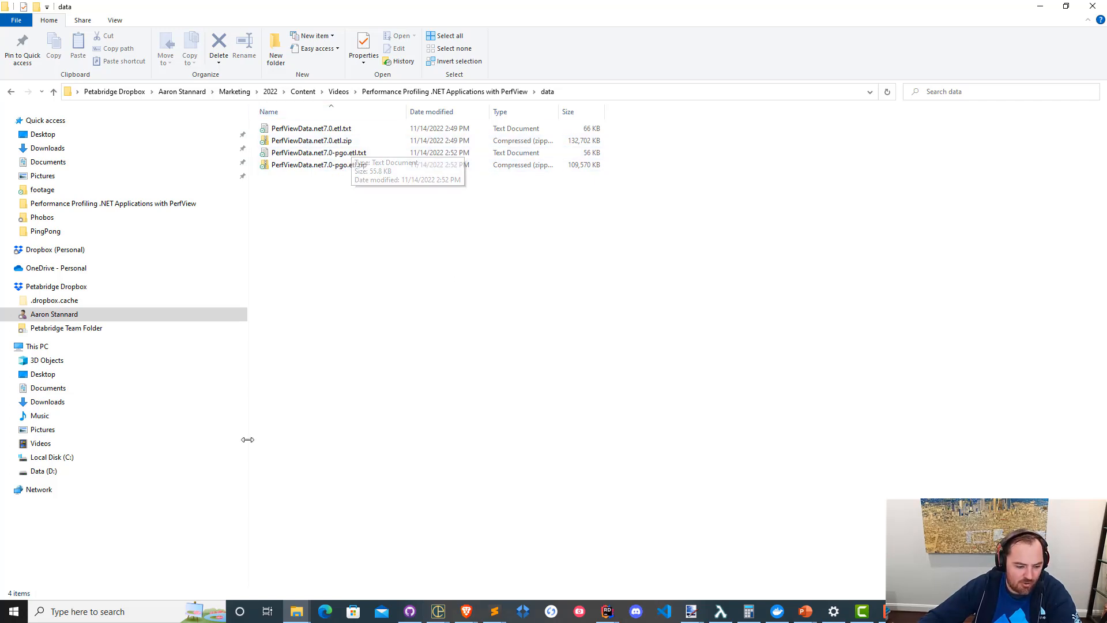
Find perfview with the Windows search and launch it.
click(138, 603)
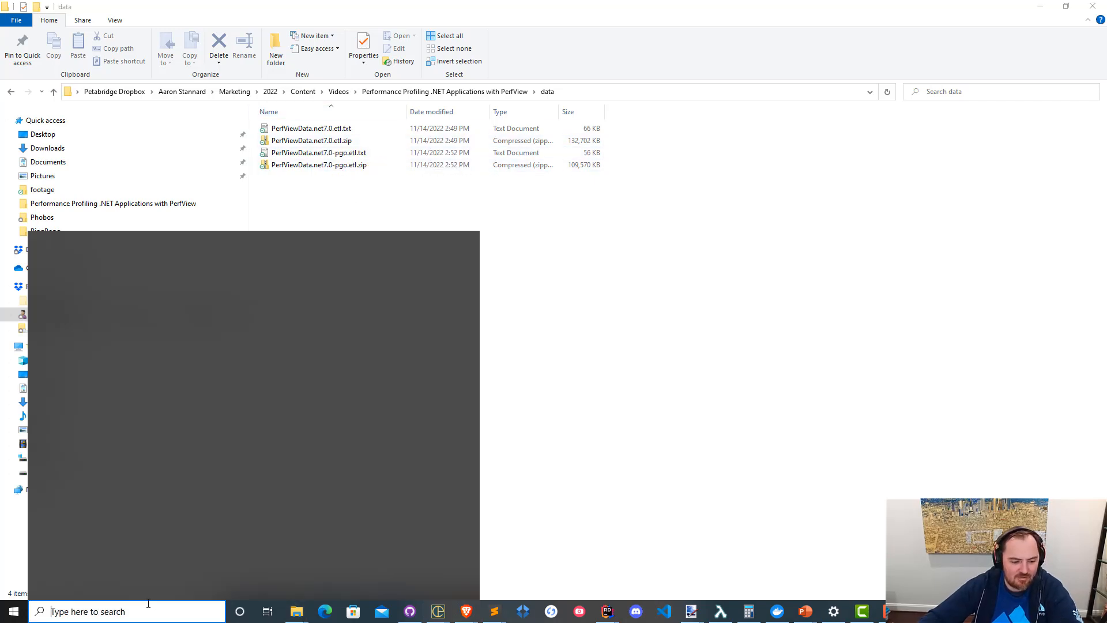
text(perfview)
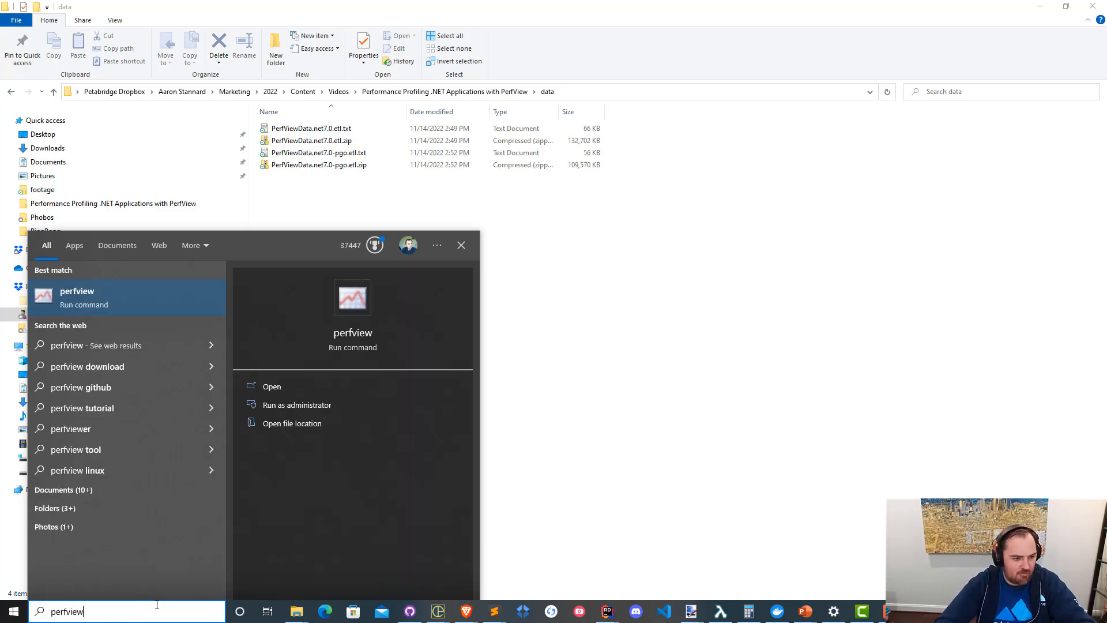
key(Return)
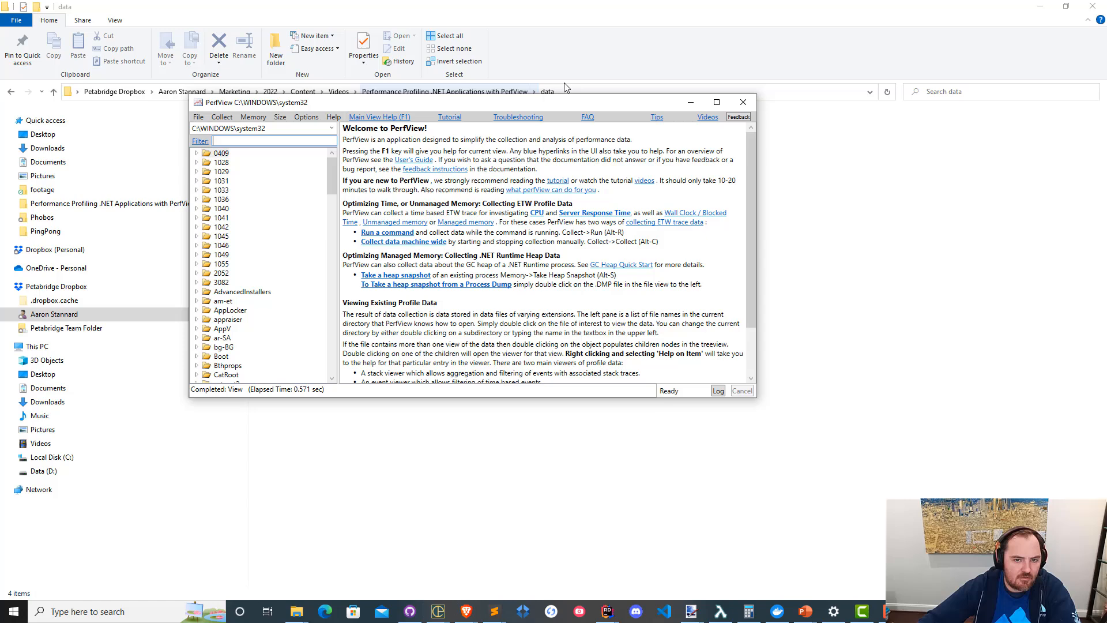
Point PerfView at the path copied from the data folder in File Explorer and open the PerfViewData.net7.0.etl.zip trace.
click(607, 82)
click(619, 92)
key(ctrl+c)
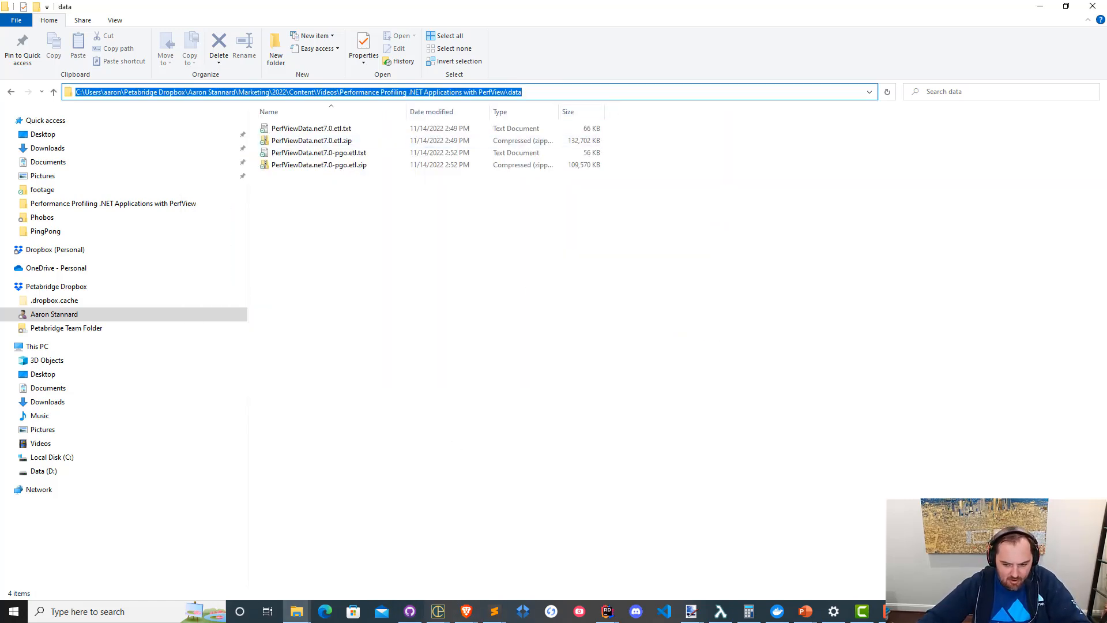
key(alt+Tab)
click(279, 129)
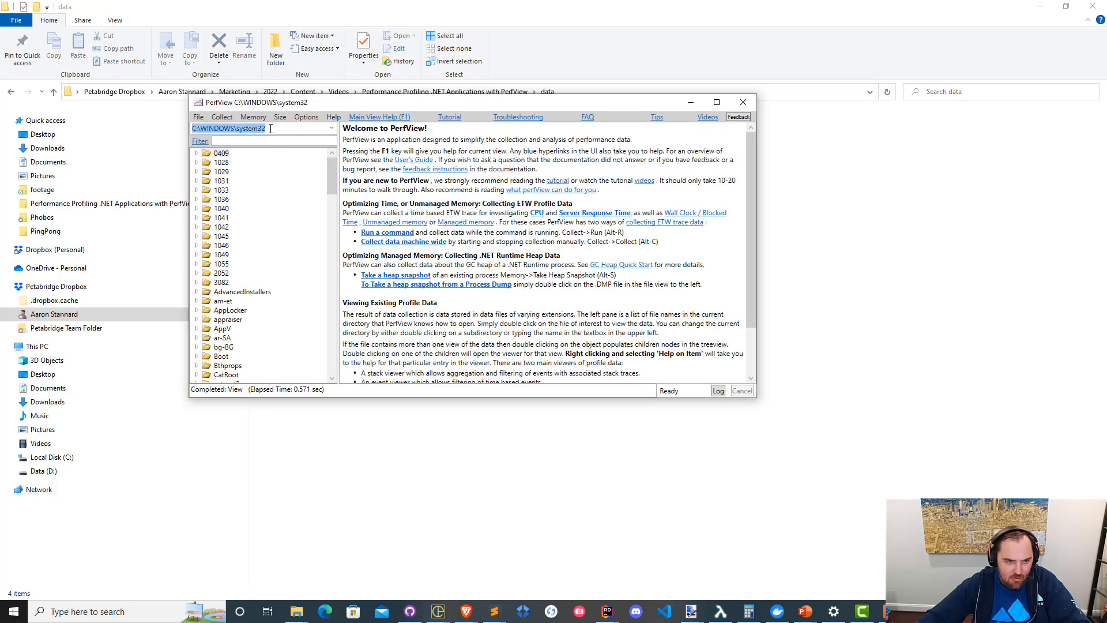
key(ctrl+v)
key(Return)
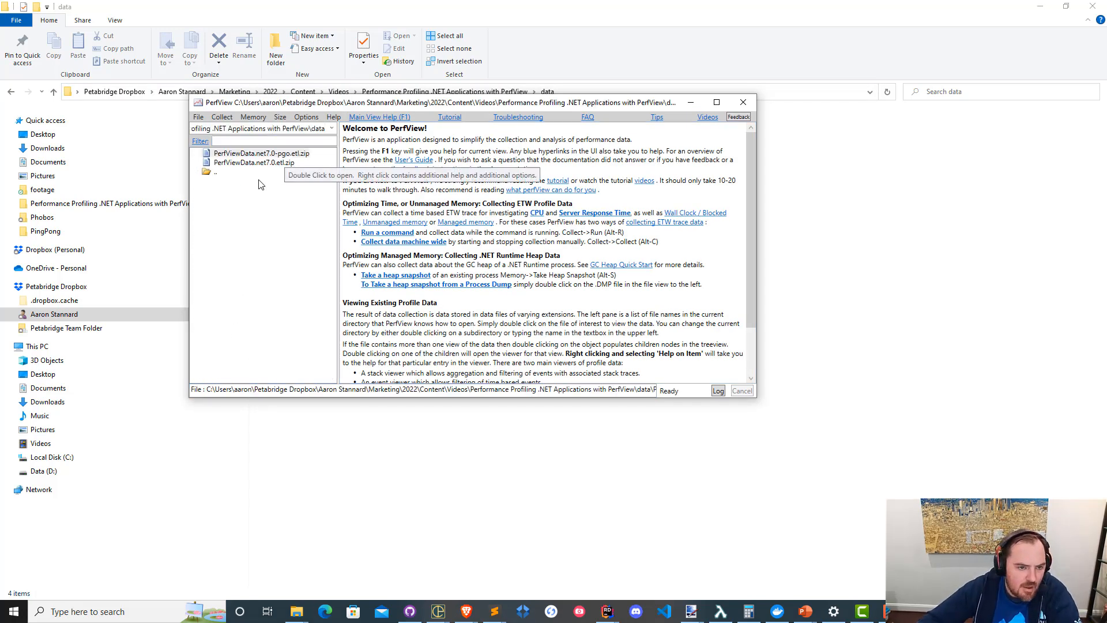
click(277, 167)
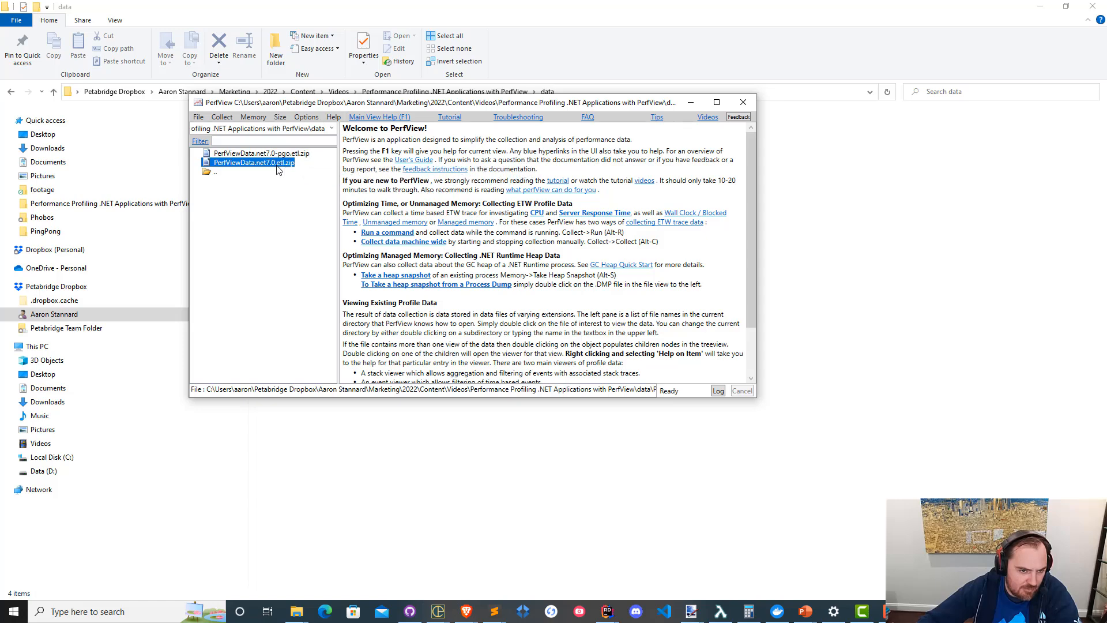
double_click(278, 166)
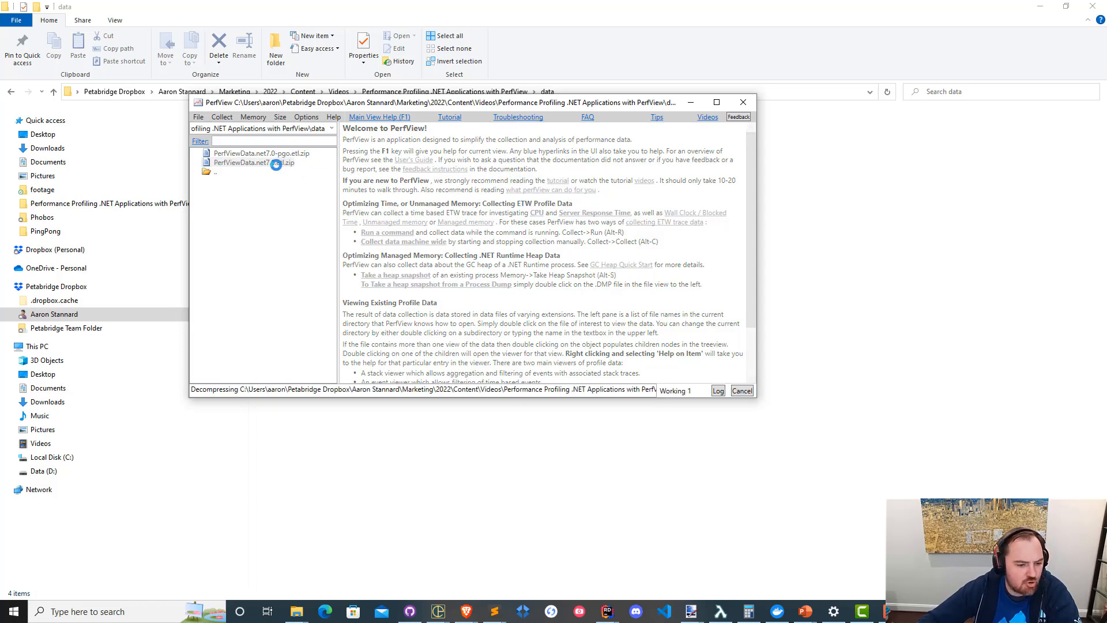
Launch a second PerfView instance while the first one processes its trace.
click(143, 611)
text(perf)
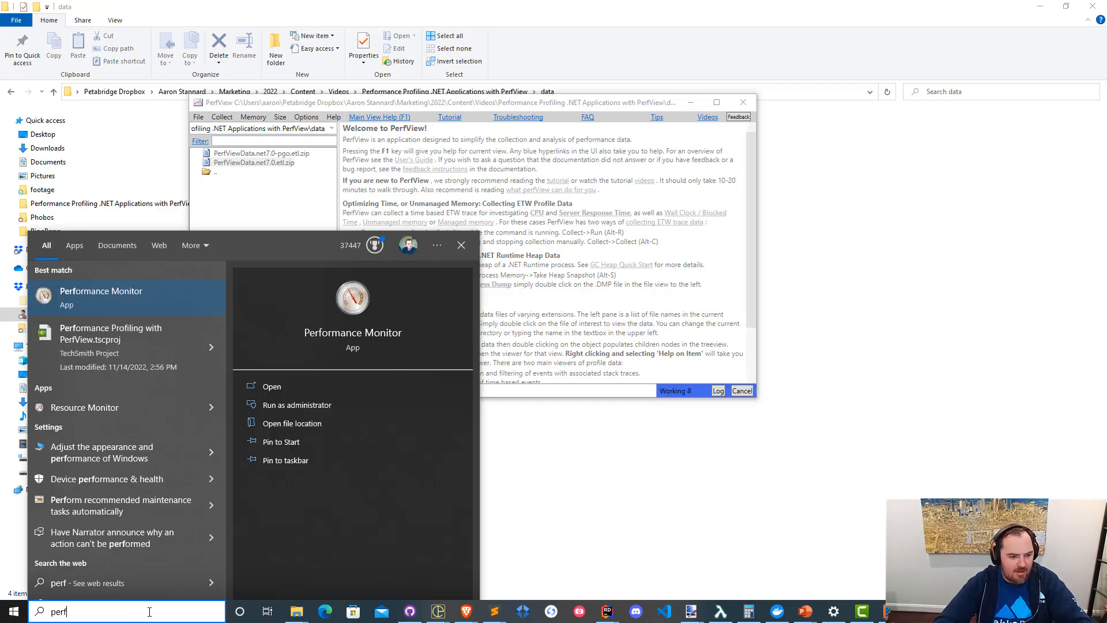
text(vie)
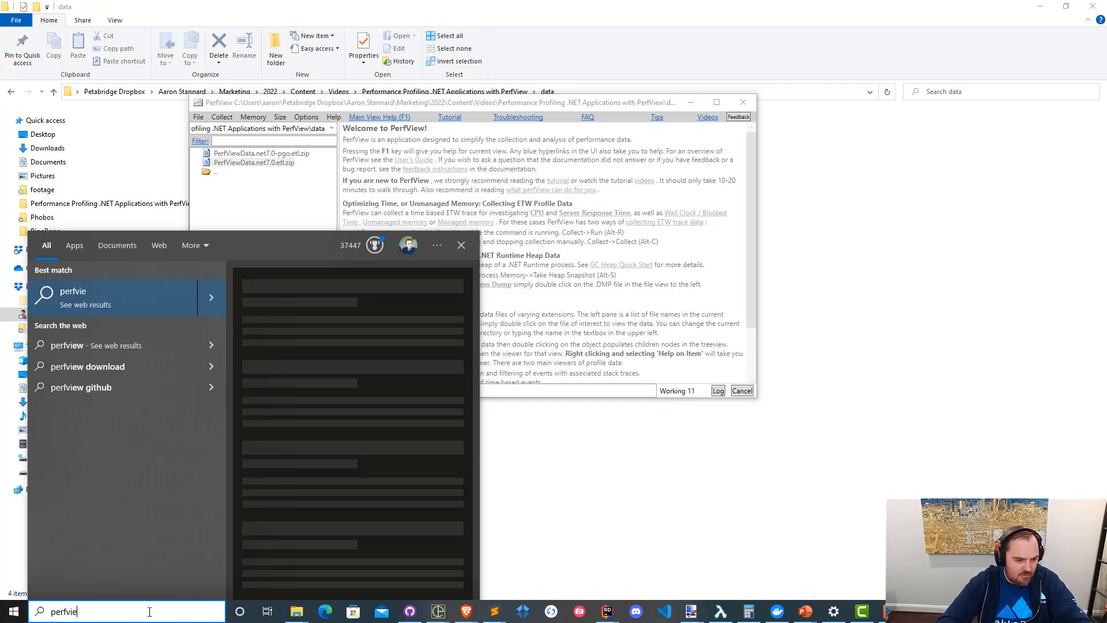
text(w)
key(Return)
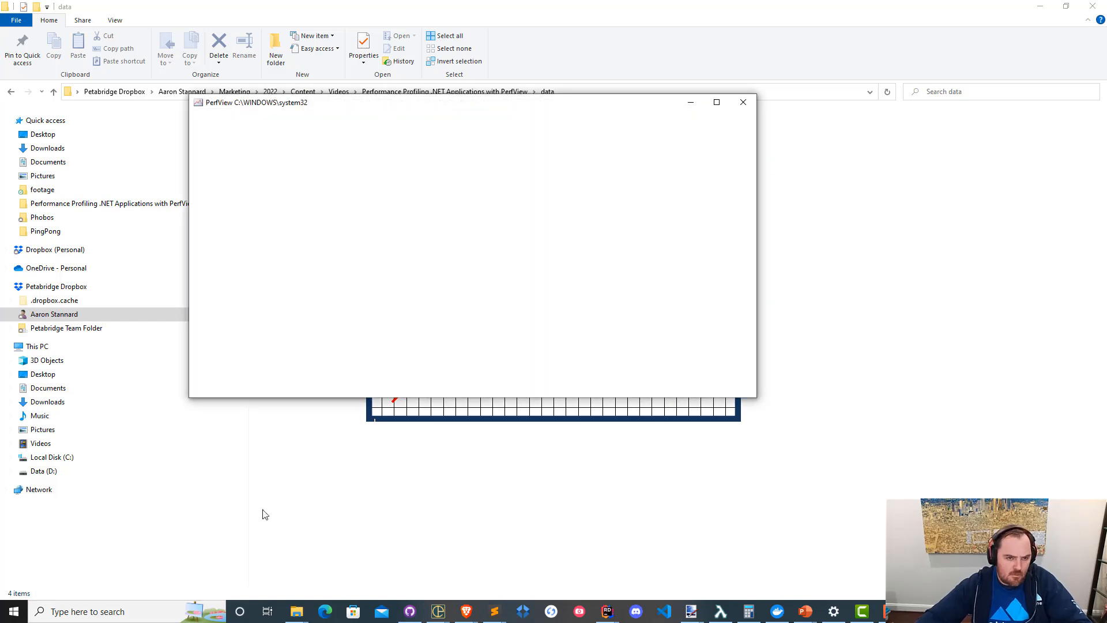
Set the second PerfView instance to the same data folder and open PerfViewData.net7.0-pgo.etl.zip.
click(285, 128)
key(ctrl+v)
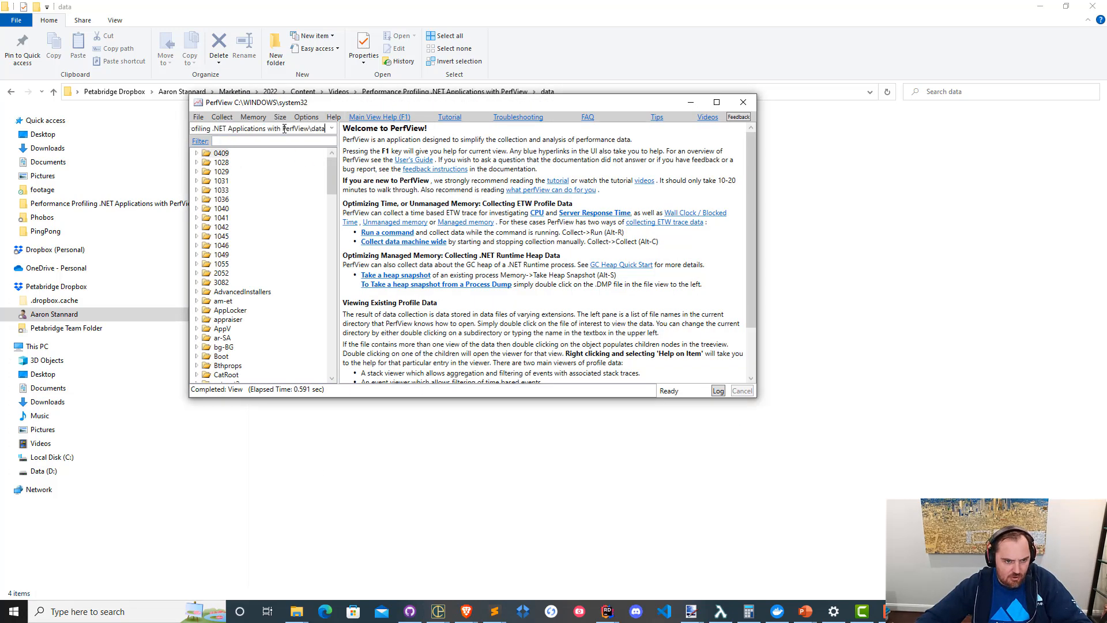
key(Return)
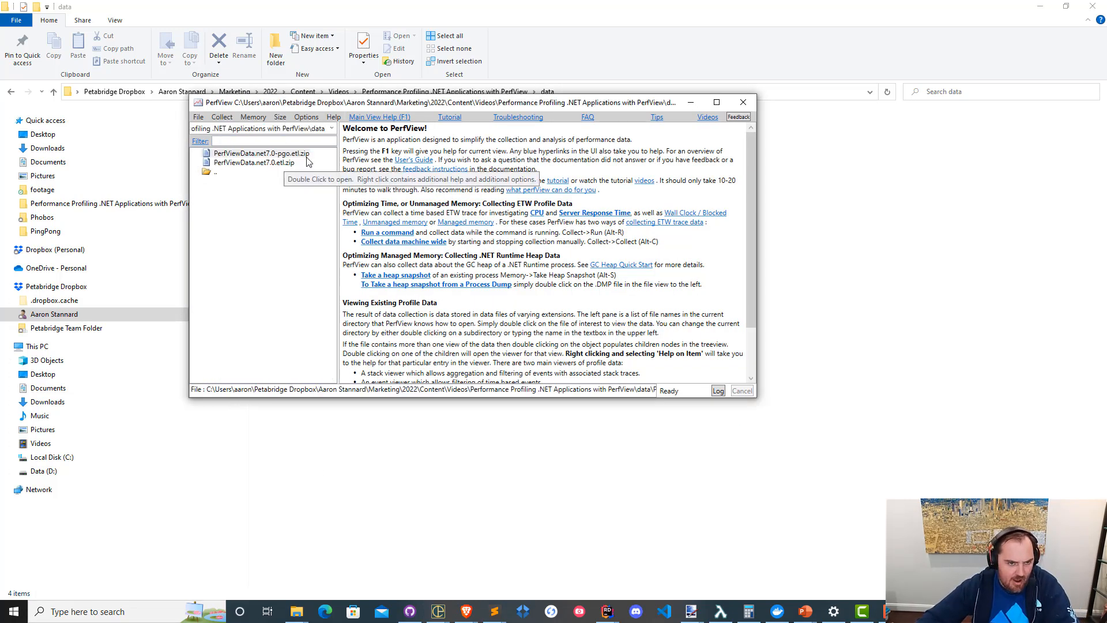
double_click(297, 155)
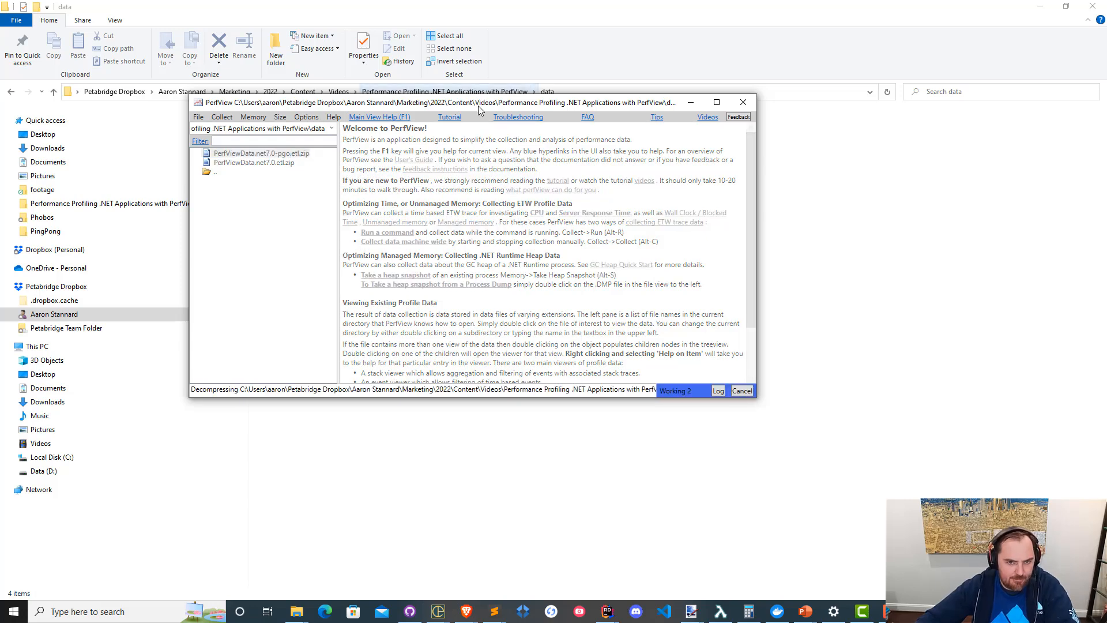
Separate the two PerfView windows and maximize the one holding the PerfViewData.net7.0.etl.zip trace.
drag(756, 382, 798, 314)
click(713, 227)
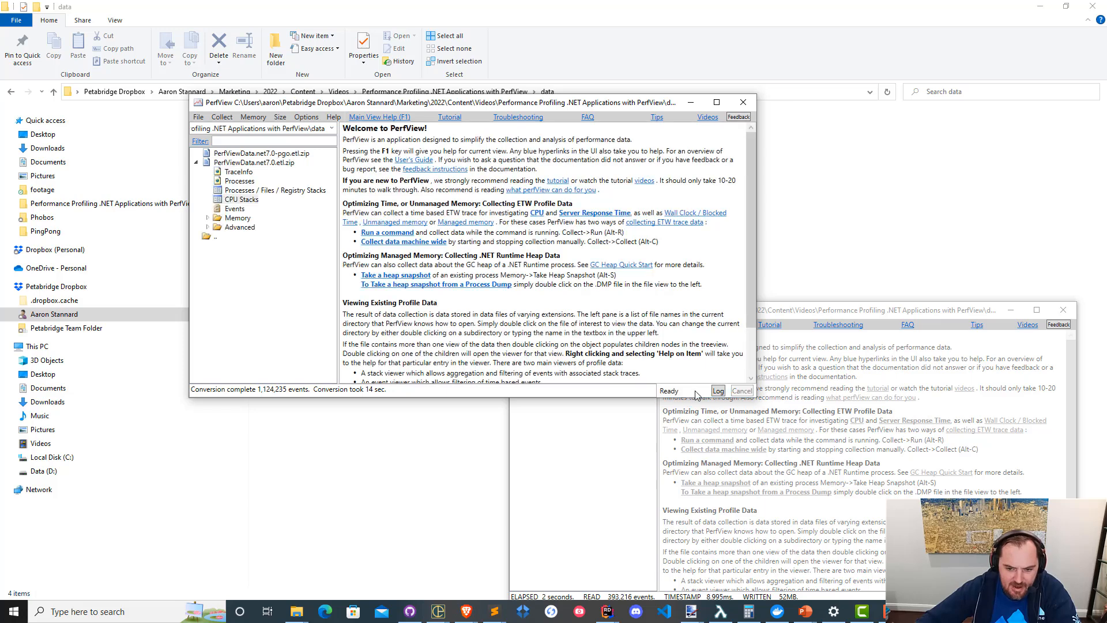
drag(504, 104, 495, 149)
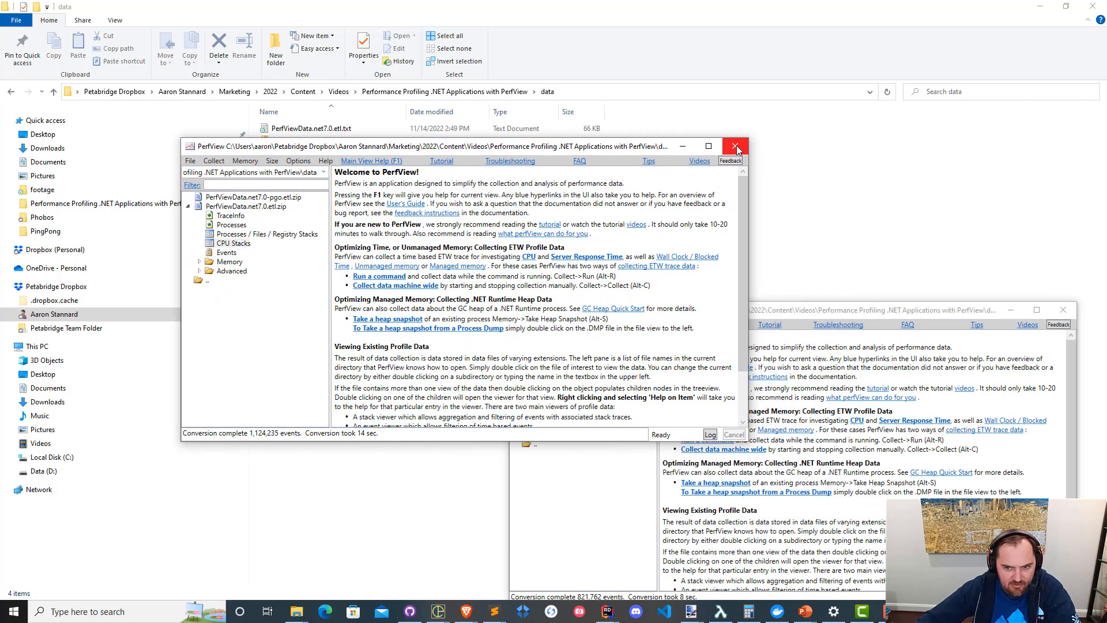
click(708, 146)
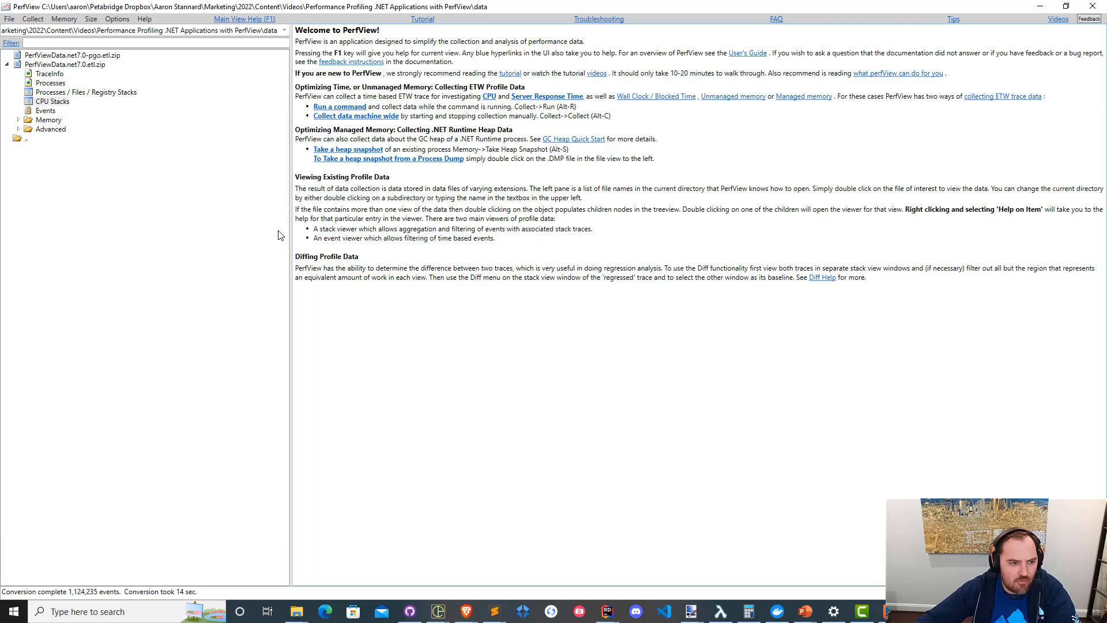
Open the net7.0 trace's CPU Stacks for the PingPong process, select the Akka.Dispatch.Mailbox.Run() row and display the flame graph.
double_click(50, 102)
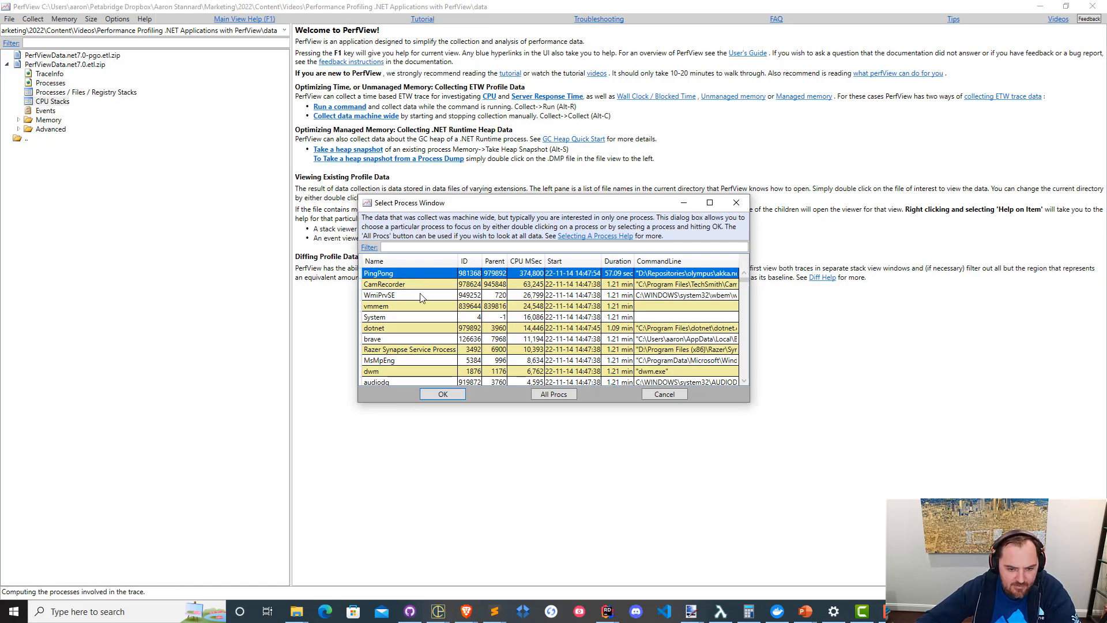
click(462, 395)
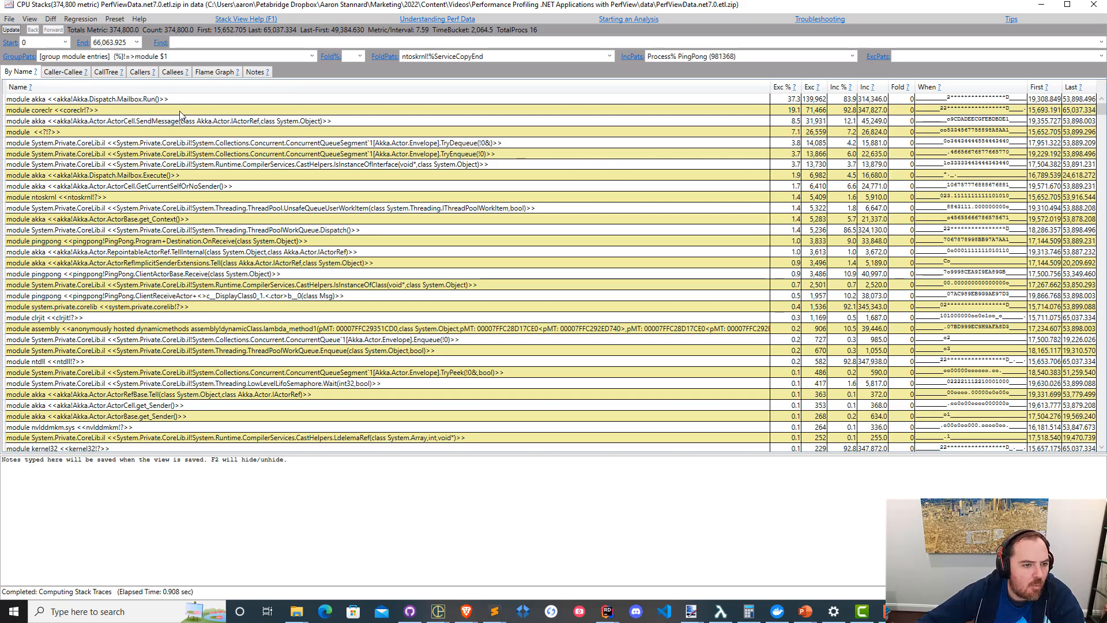
click(134, 102)
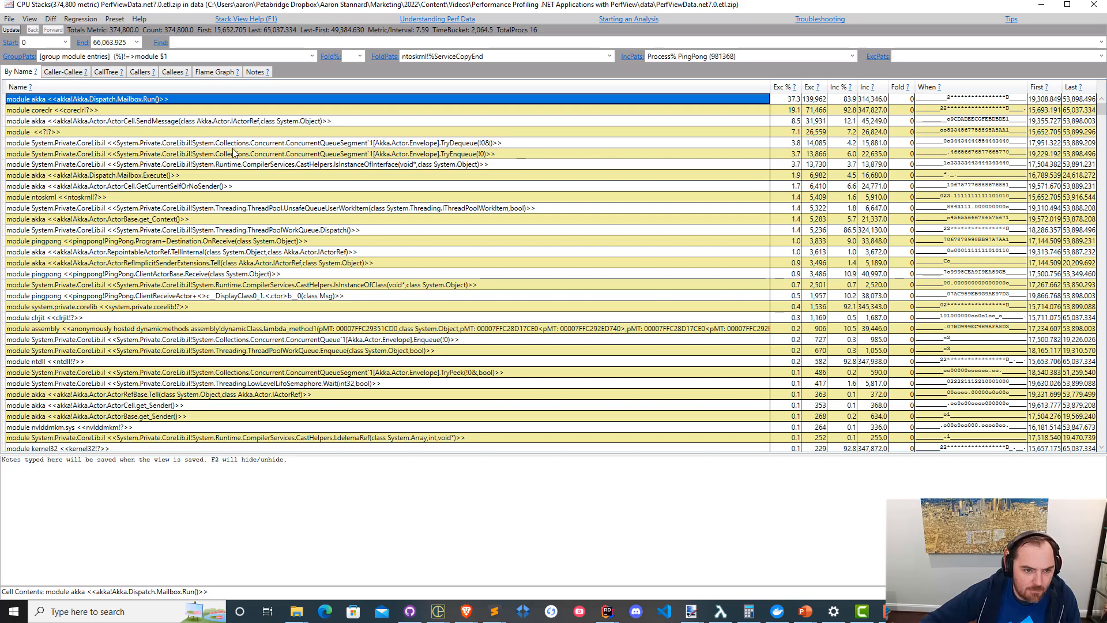
click(212, 76)
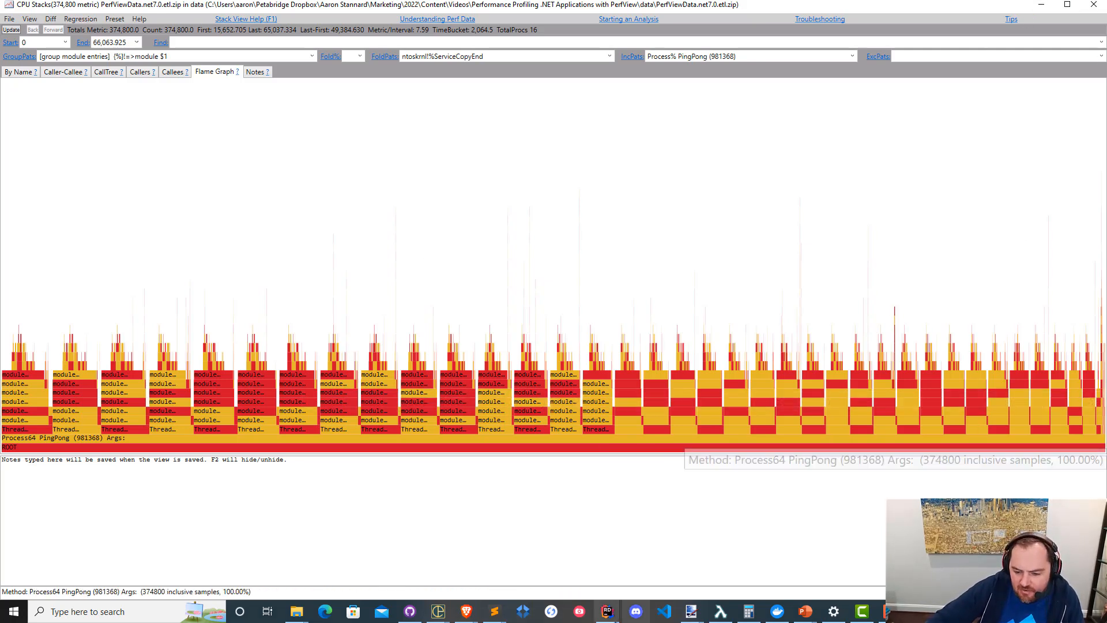
Bring the PerfView window holding the PerfViewData.net7.0-pgo.etl.zip trace to the front and maximize it.
click(918, 611)
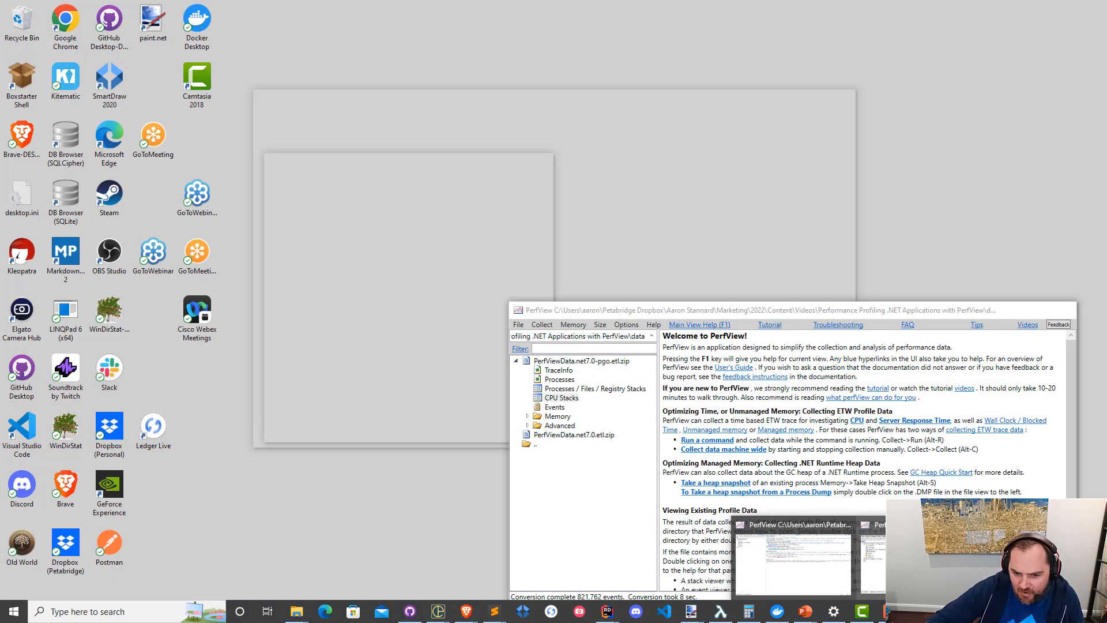
click(793, 562)
click(1046, 310)
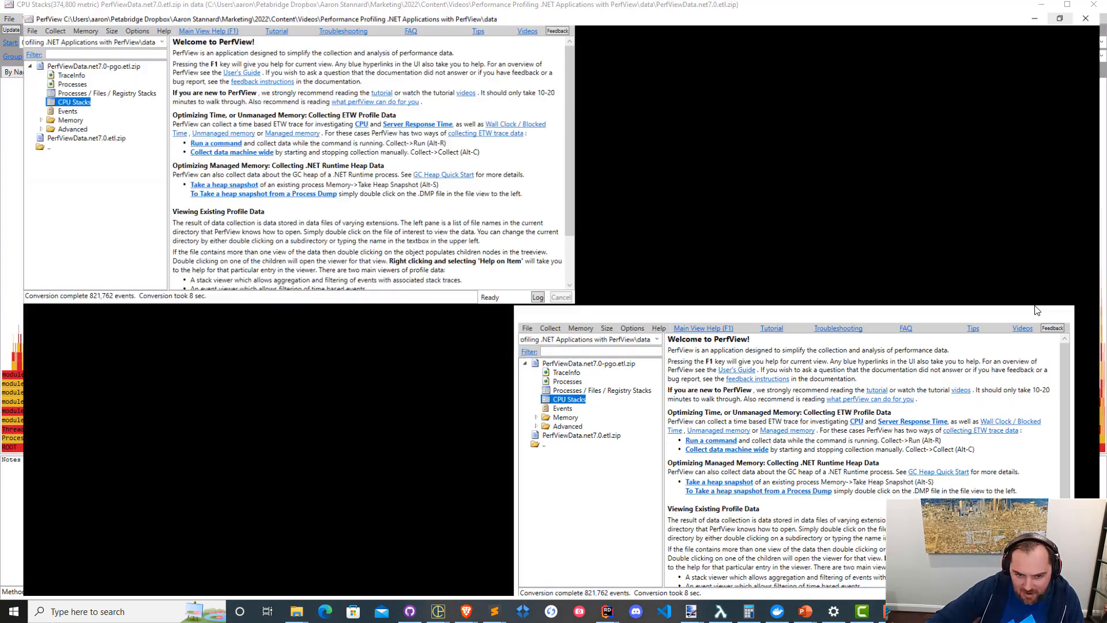
Open the net7.0-pgo trace's CPU Stacks for the PingPong process and examine its flame graph up close.
double_click(53, 92)
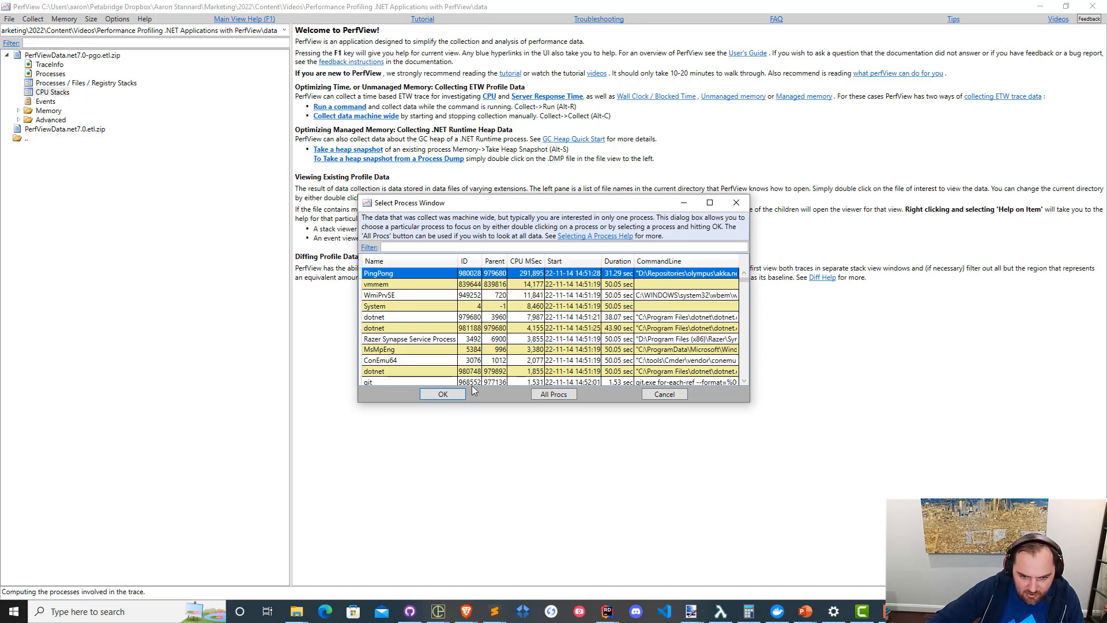
click(441, 395)
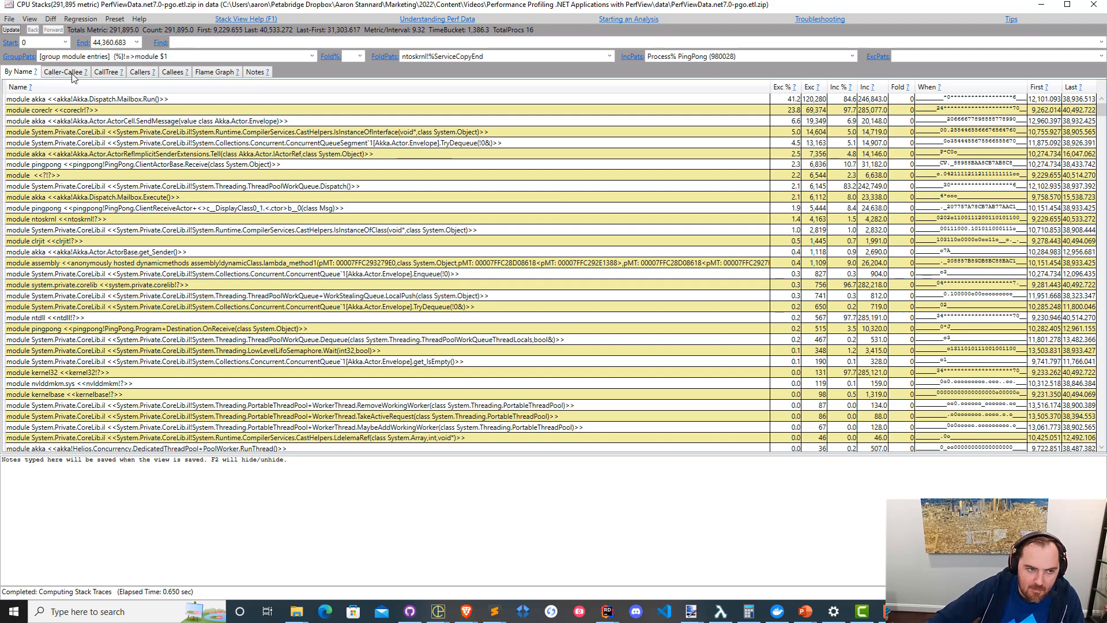
click(218, 72)
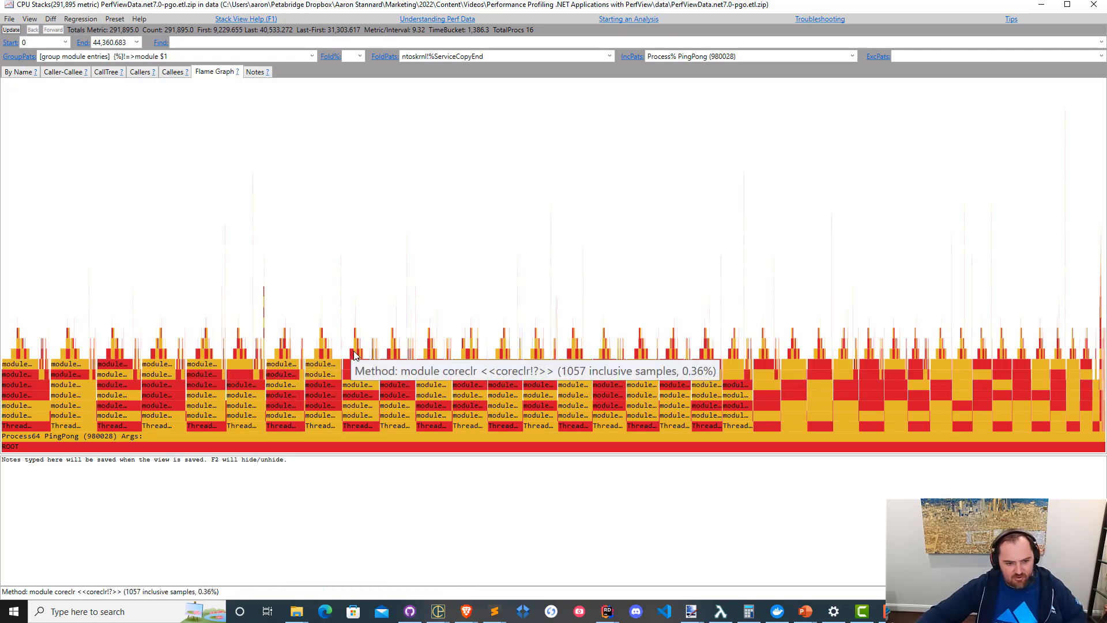
scroll(355, 356, up, 5)
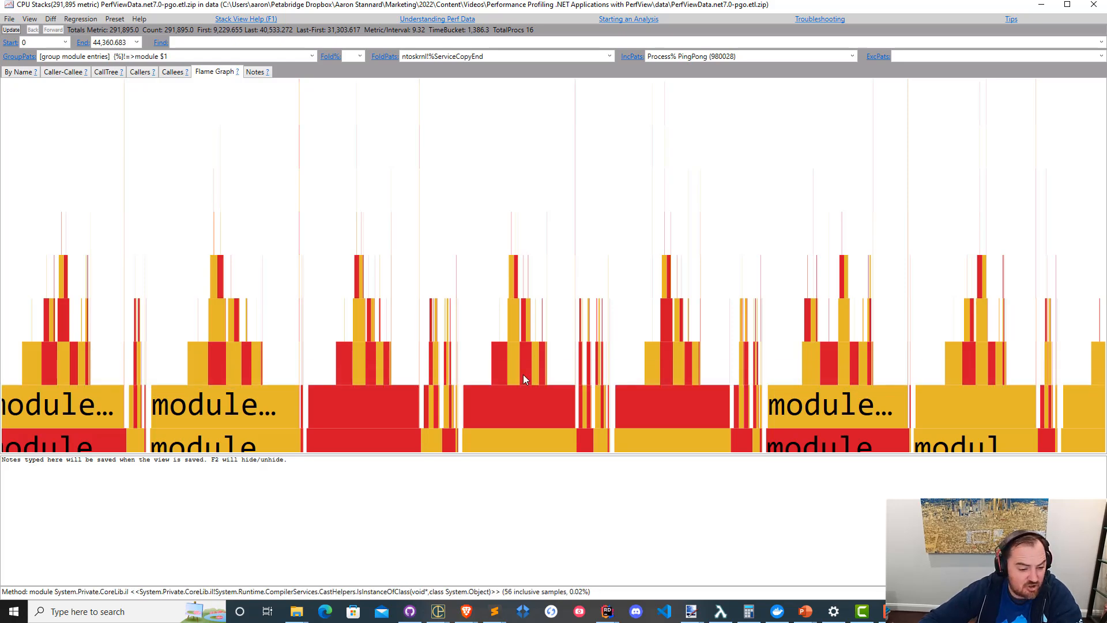
scroll(523, 375, down, 3)
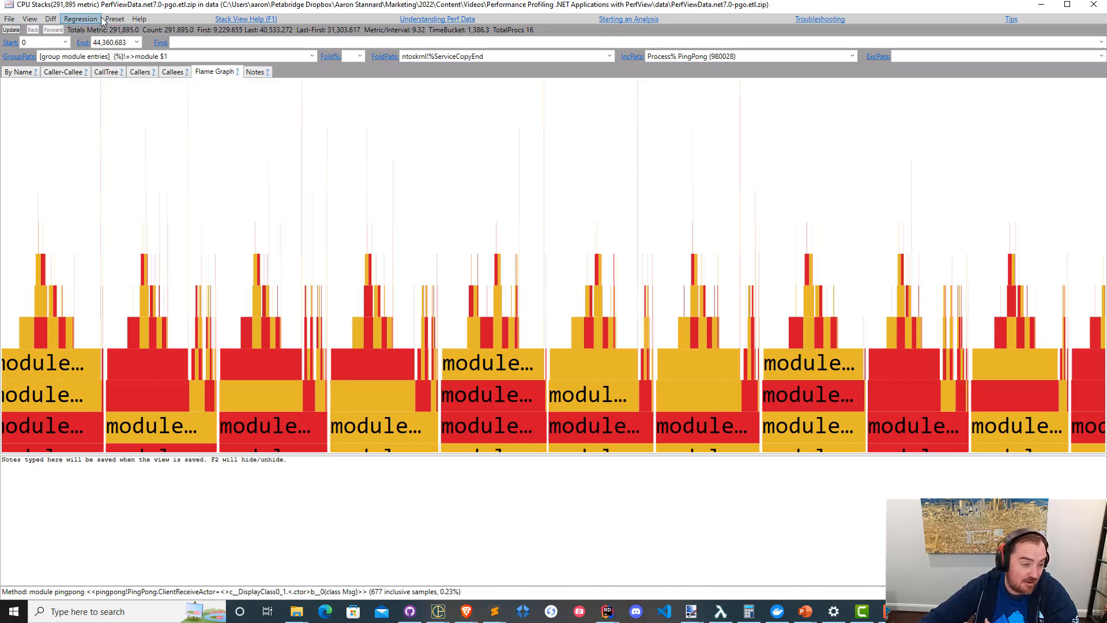
Close the net7.0-pgo CPU Stacks view and open the JITStats report of PerfViewData.net7.0.etl.zip in the other PerfView instance.
click(1094, 6)
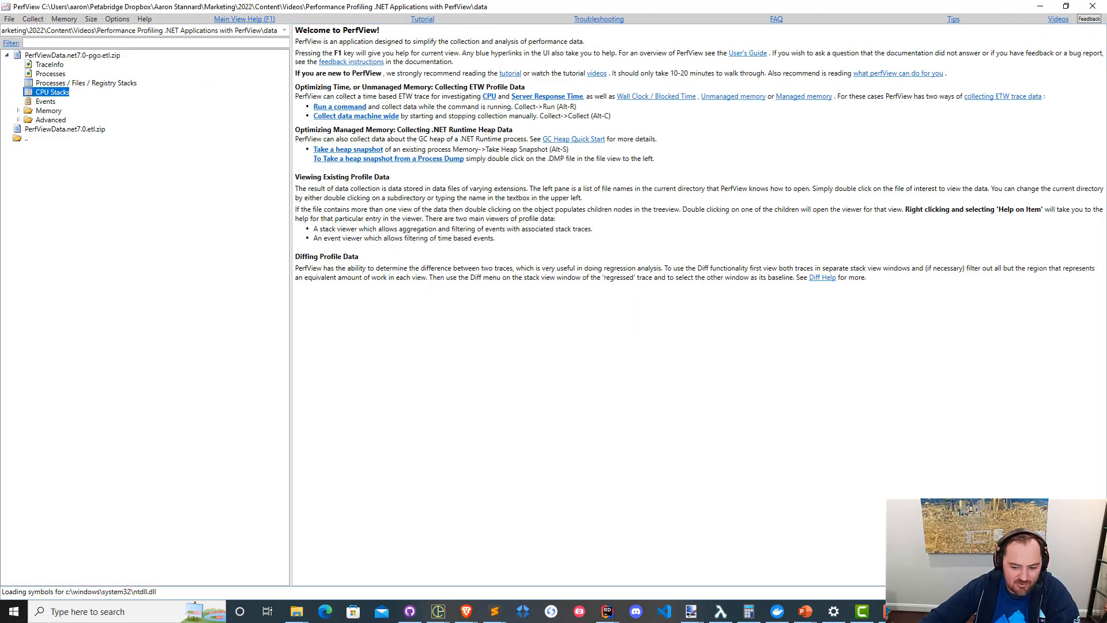
click(918, 612)
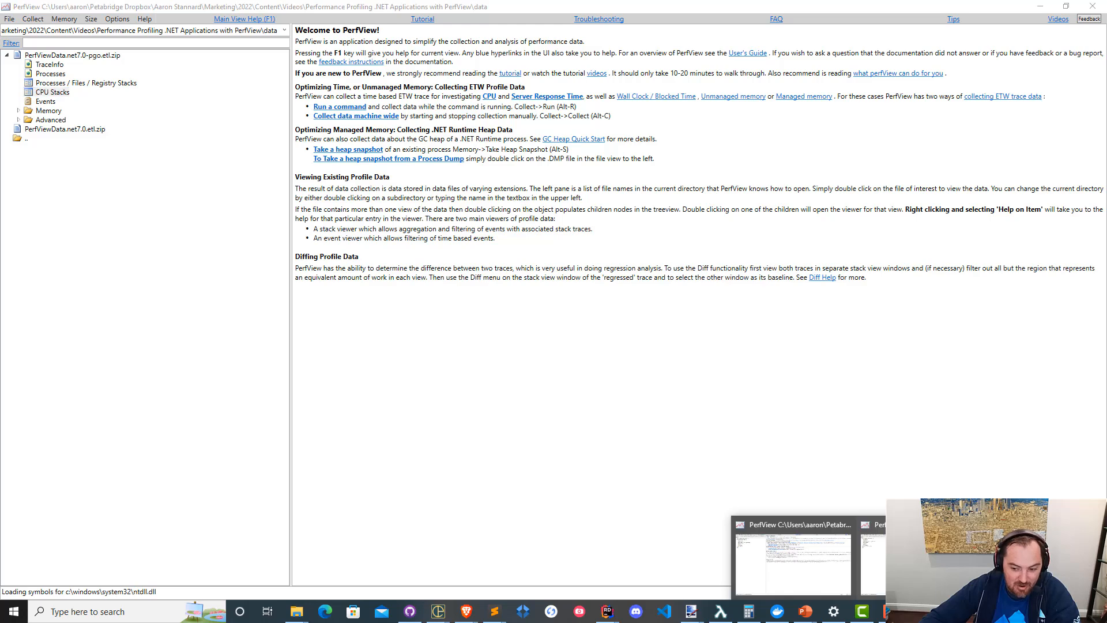
click(786, 560)
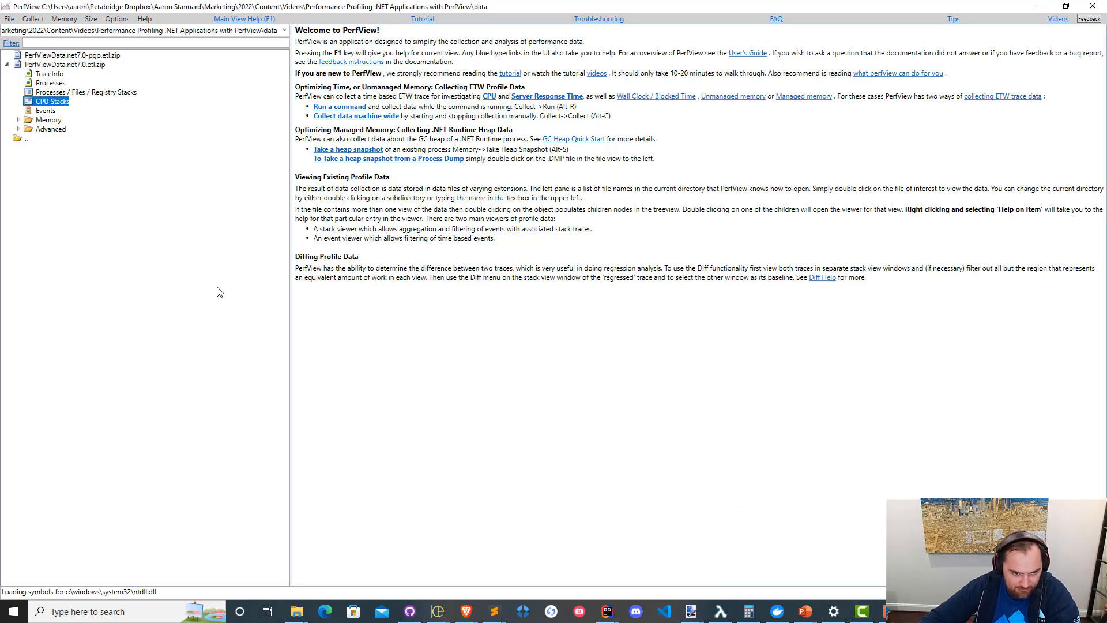
click(18, 121)
click(18, 148)
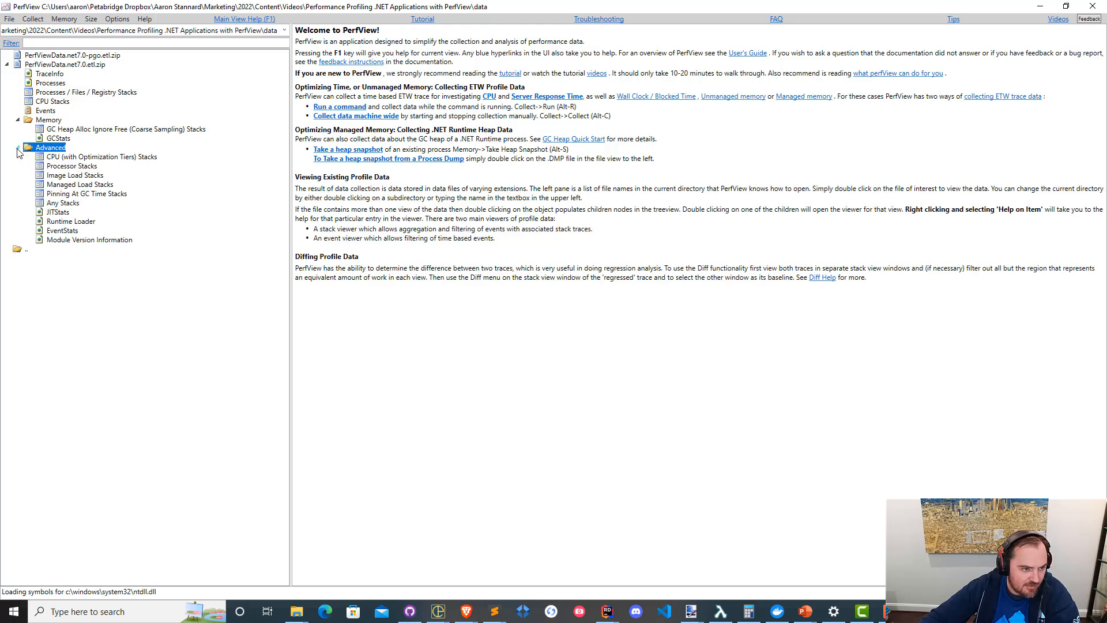
double_click(59, 213)
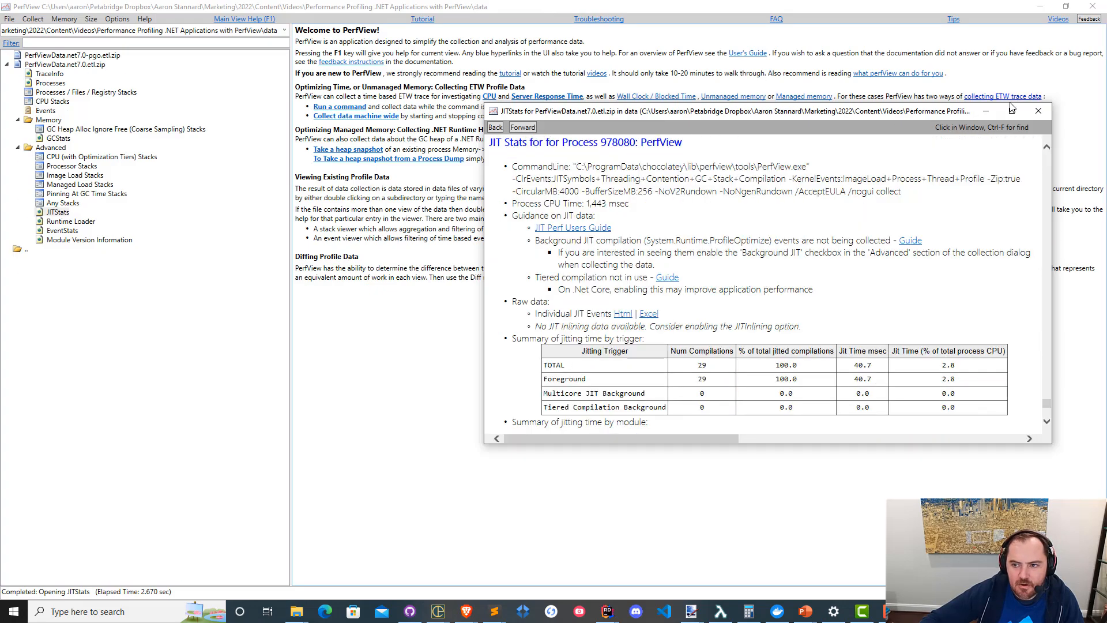
Maximize the net7.0 JITStats report and look through its per-process sections for PingPong.
click(1012, 109)
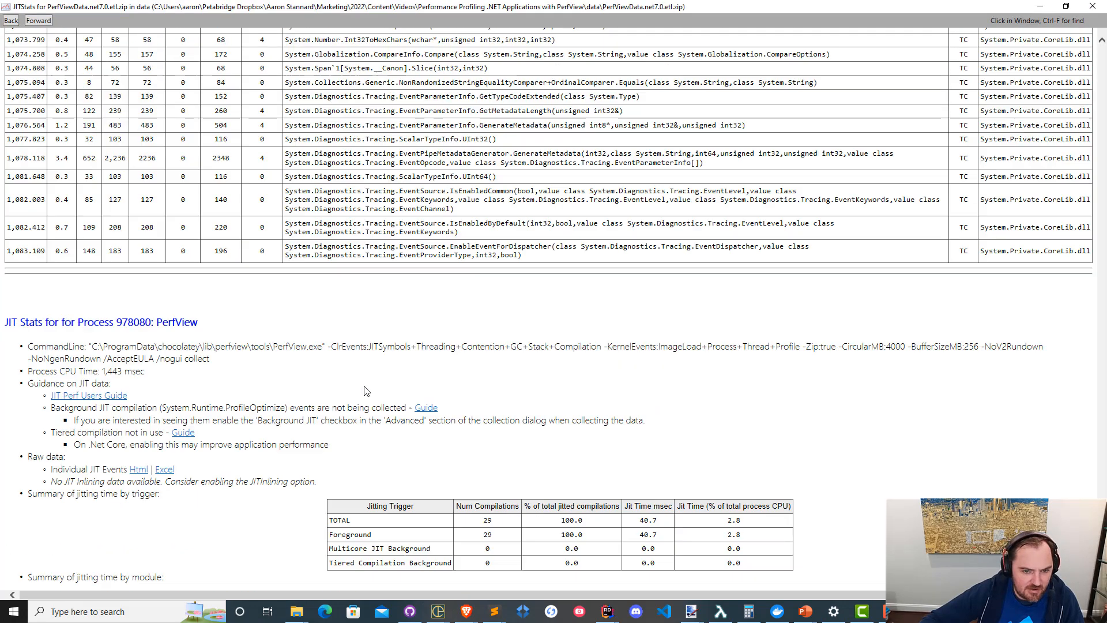
scroll(364, 391, down, 5)
scroll(375, 357, up, 15)
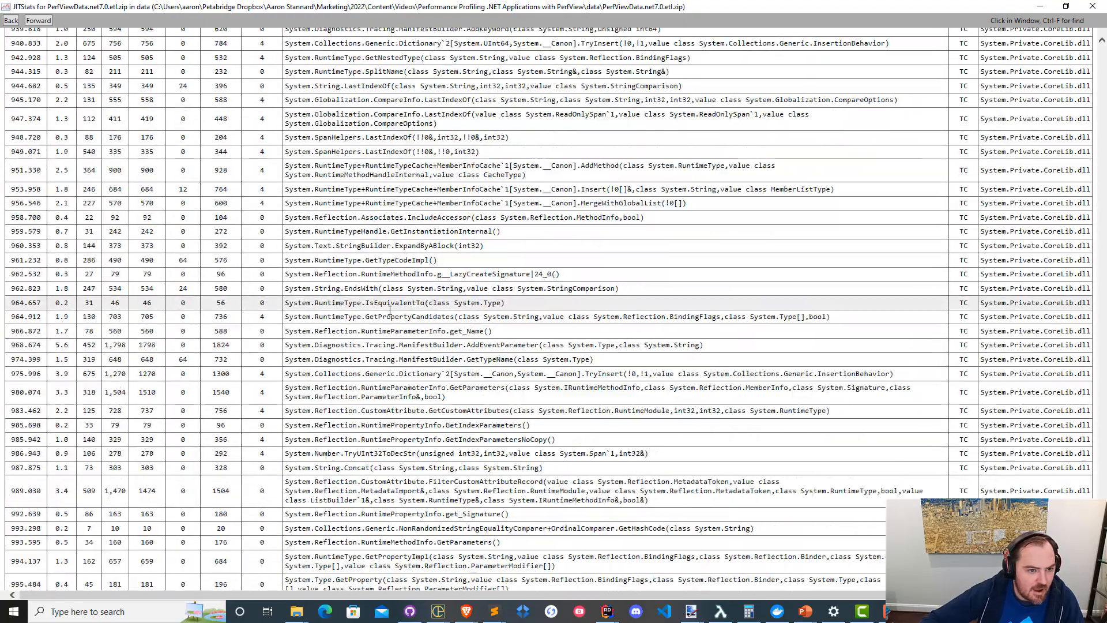
scroll(424, 364, up, 20)
scroll(451, 409, down, 14)
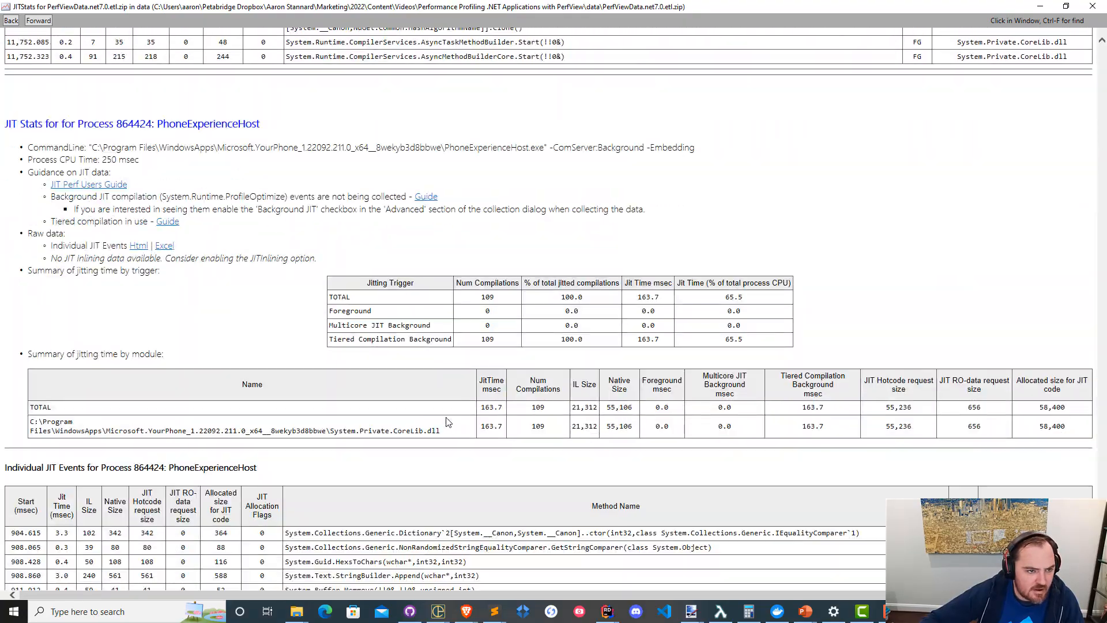
scroll(446, 417, down, 20)
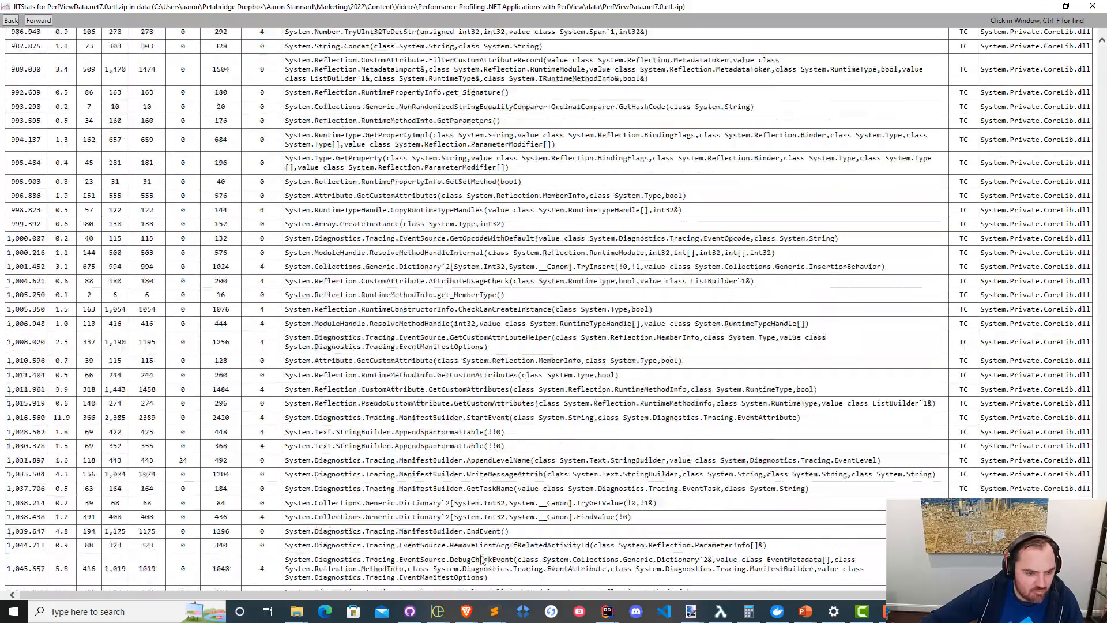
scroll(482, 558, down, 10)
scroll(481, 557, down, 4)
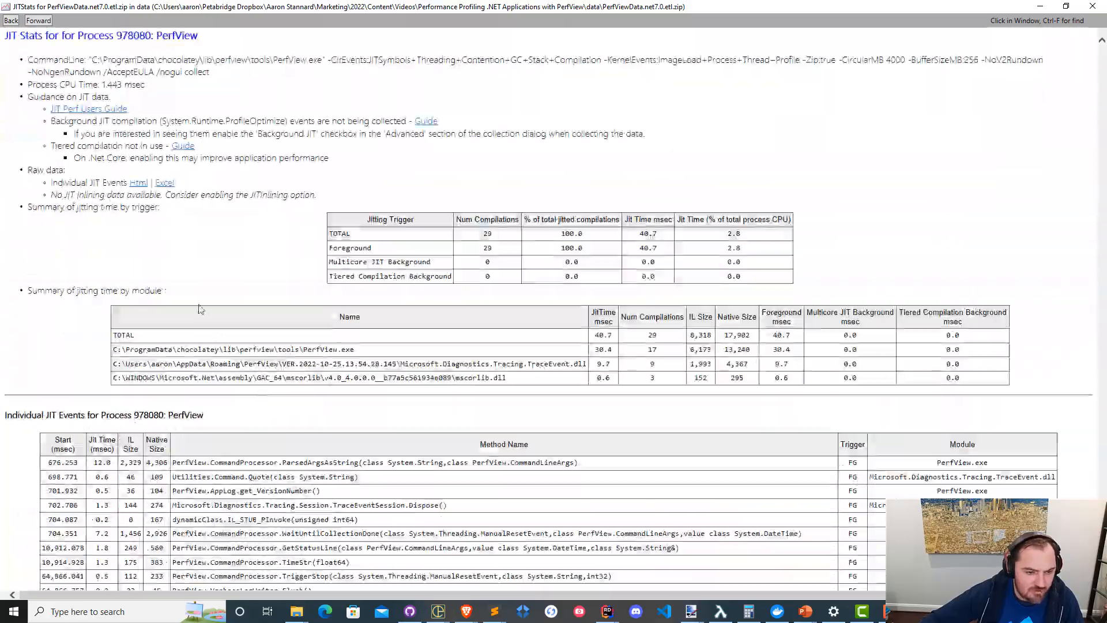
middle_click(218, 305)
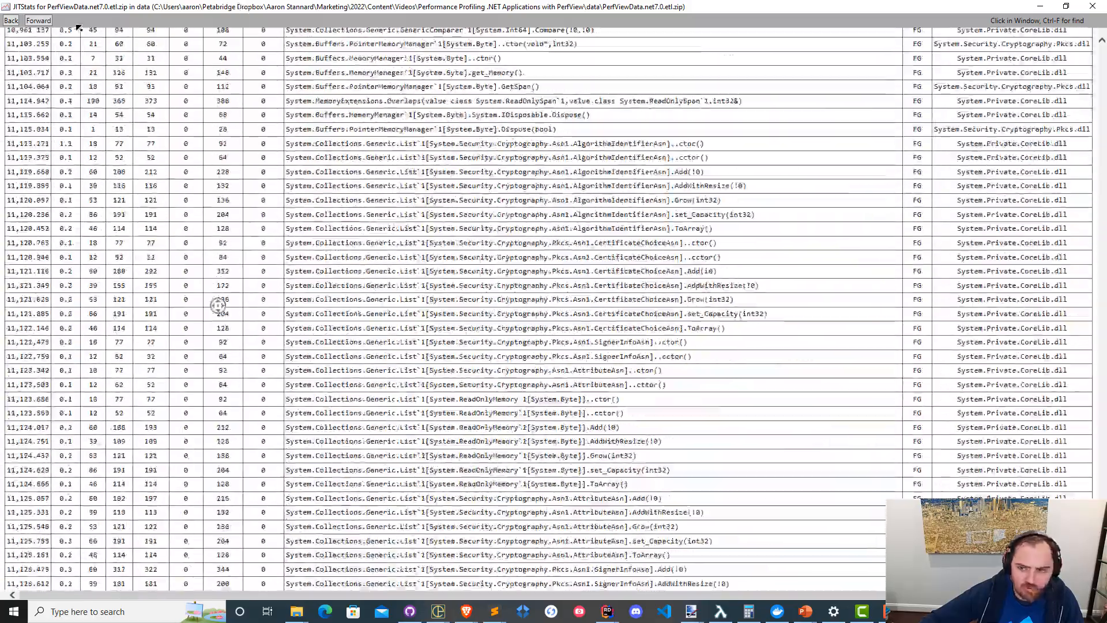
middle_click(144, 128)
scroll(336, 392, up, 20)
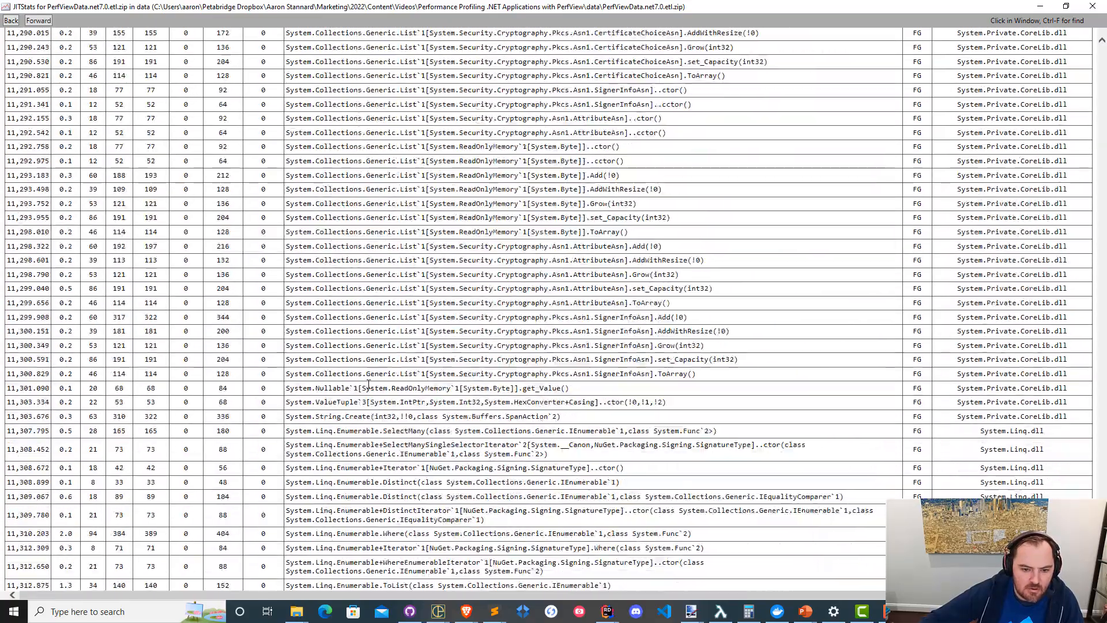
scroll(384, 385, up, 15)
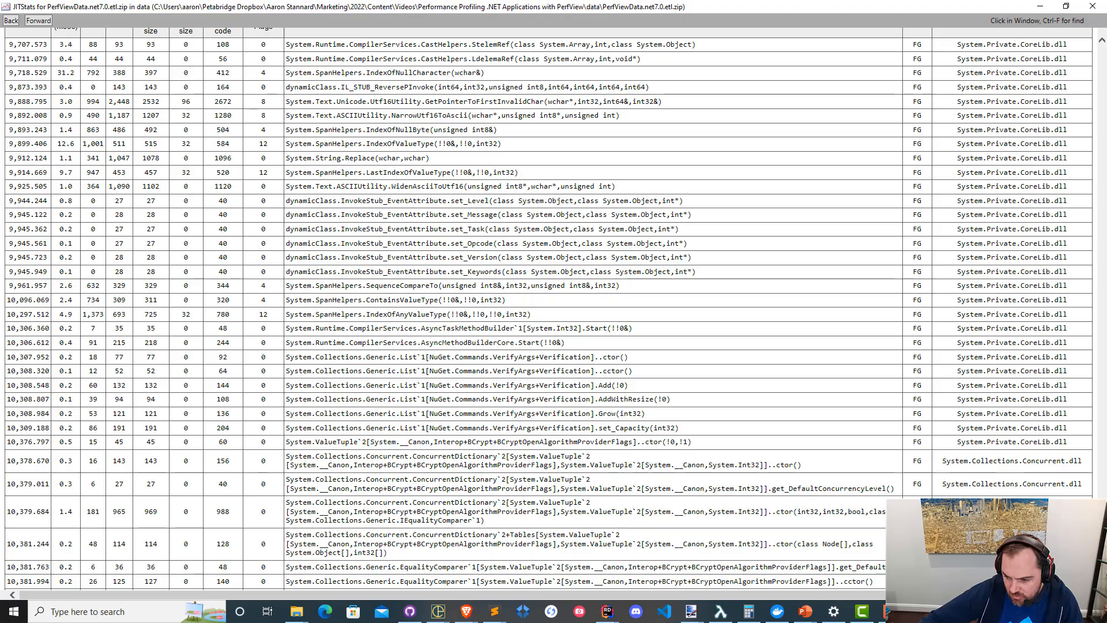
drag(1094, 503, 1051, 241)
click(1051, 241)
scroll(1050, 240, up, 1)
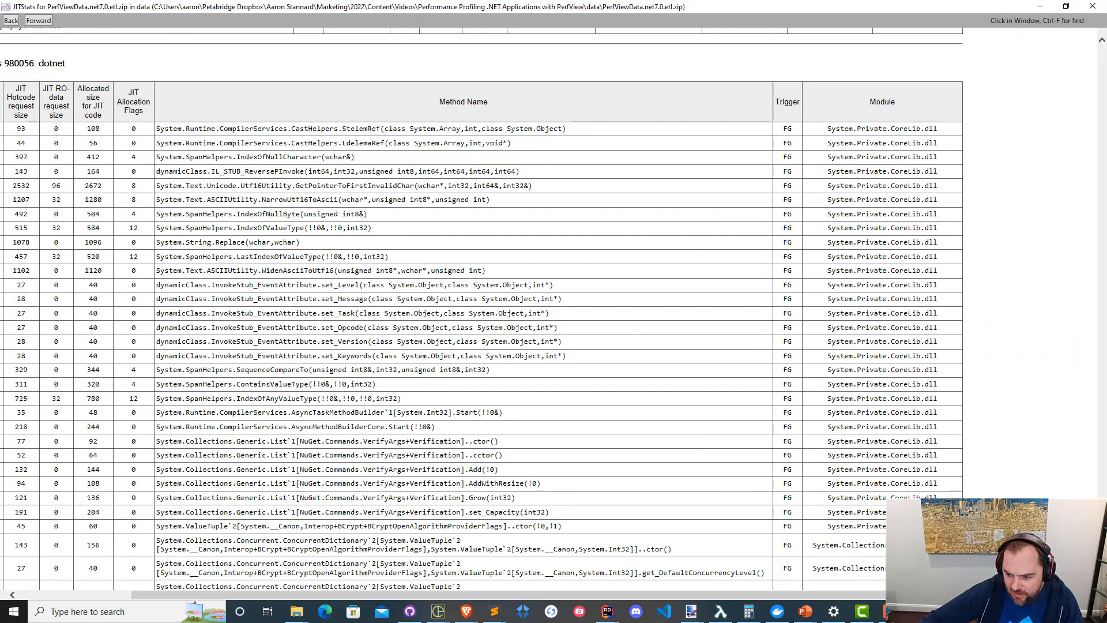
Jump from the report's process list to PingPong's JIT stats, review the jitting triggers and restore the report to a smaller window.
drag(1102, 506, 1102, 51)
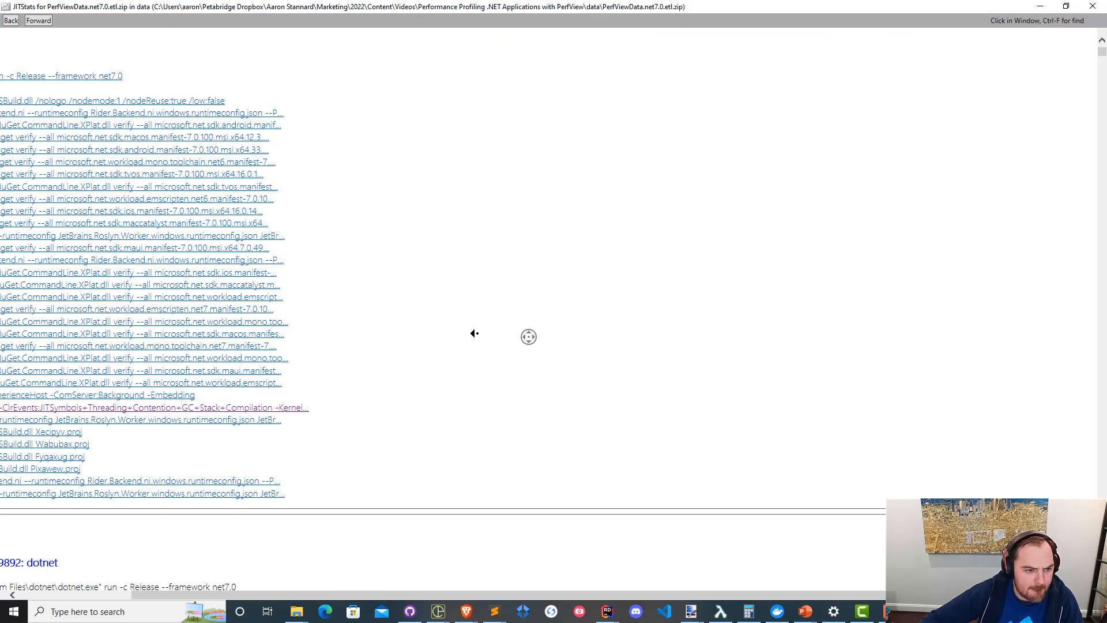
scroll(474, 333, left, 3)
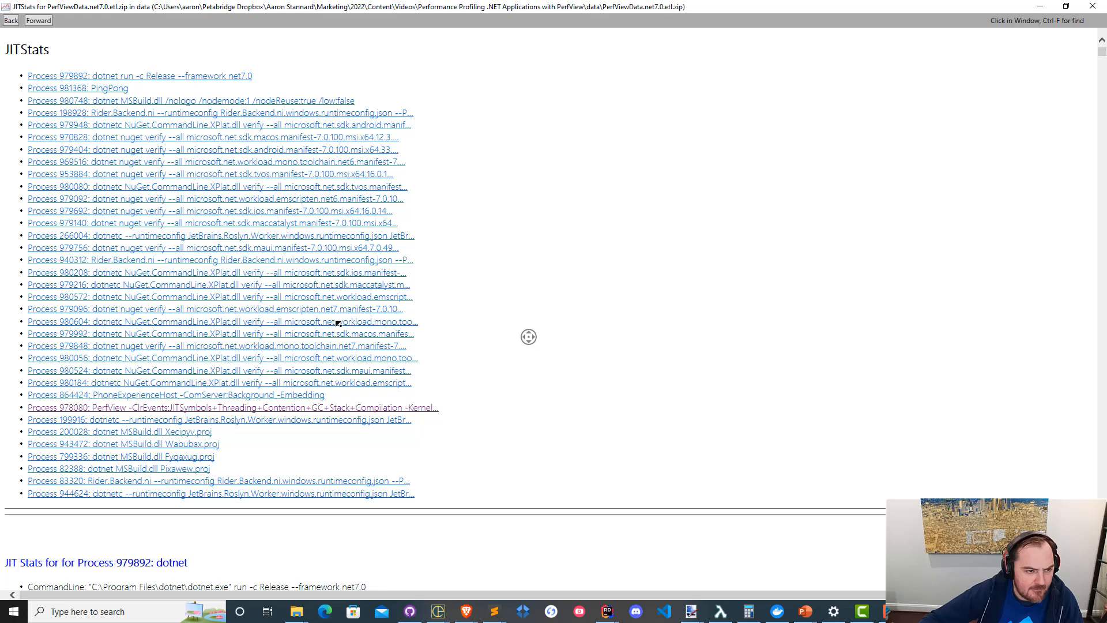
click(97, 89)
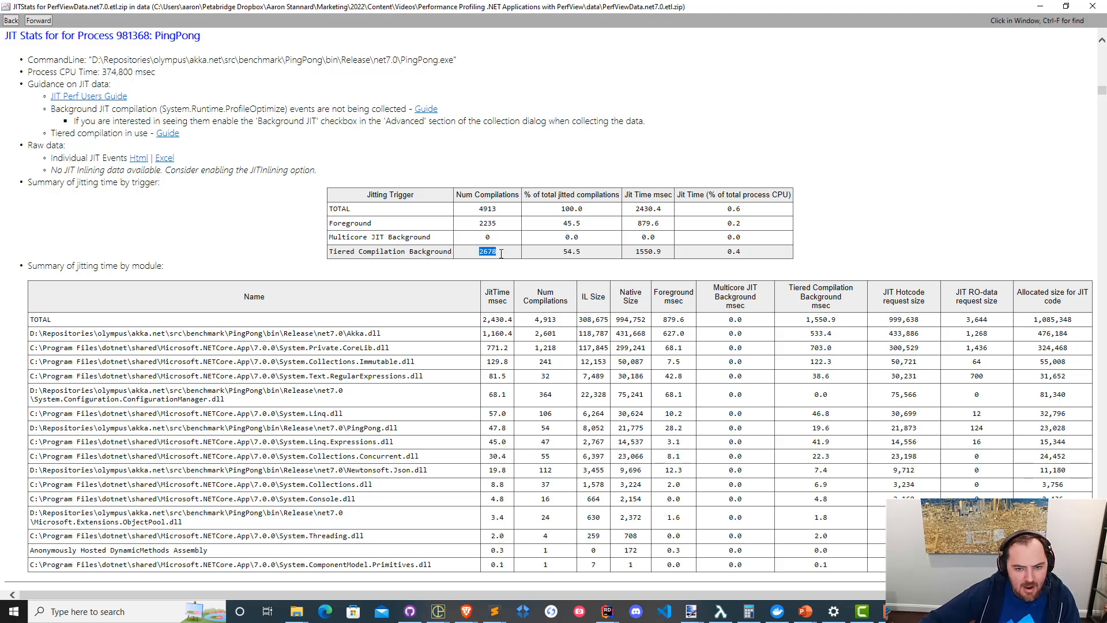
double_click(562, 222)
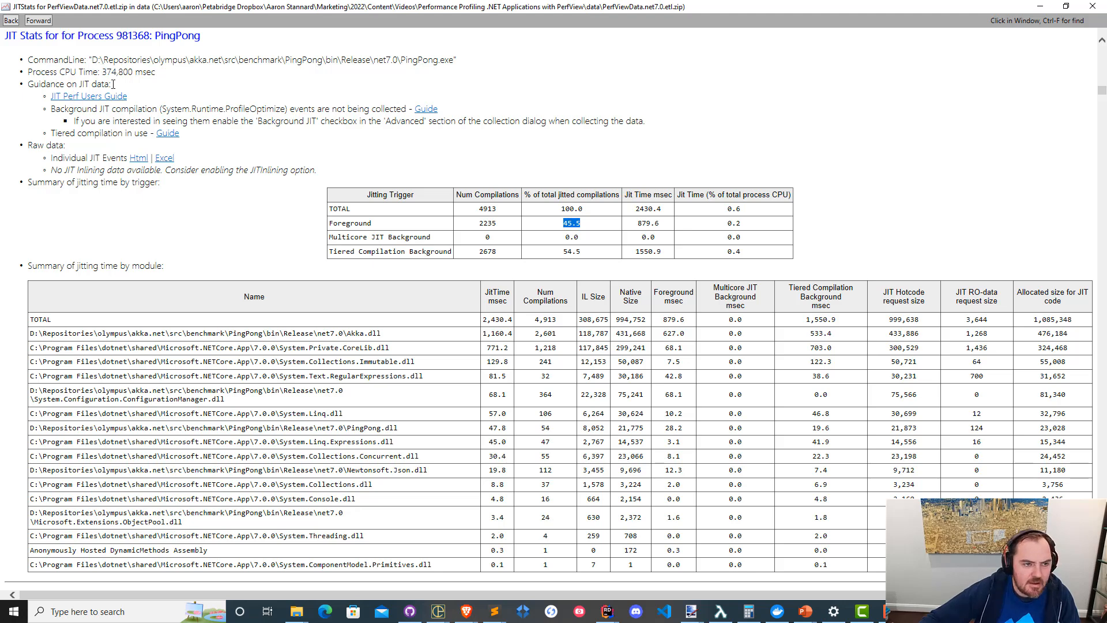
double_click(198, 4)
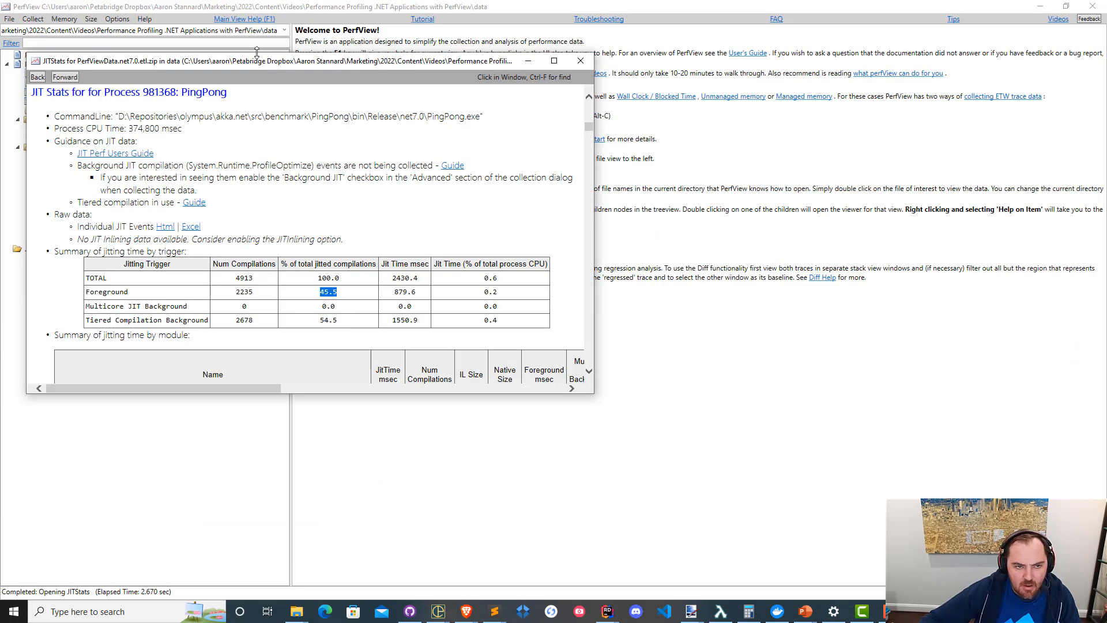
Open JITStats for the PerfViewData.net7.0-pgo.etl.zip trace, jump to the PingPong process and review its jitting time by trigger.
click(918, 612)
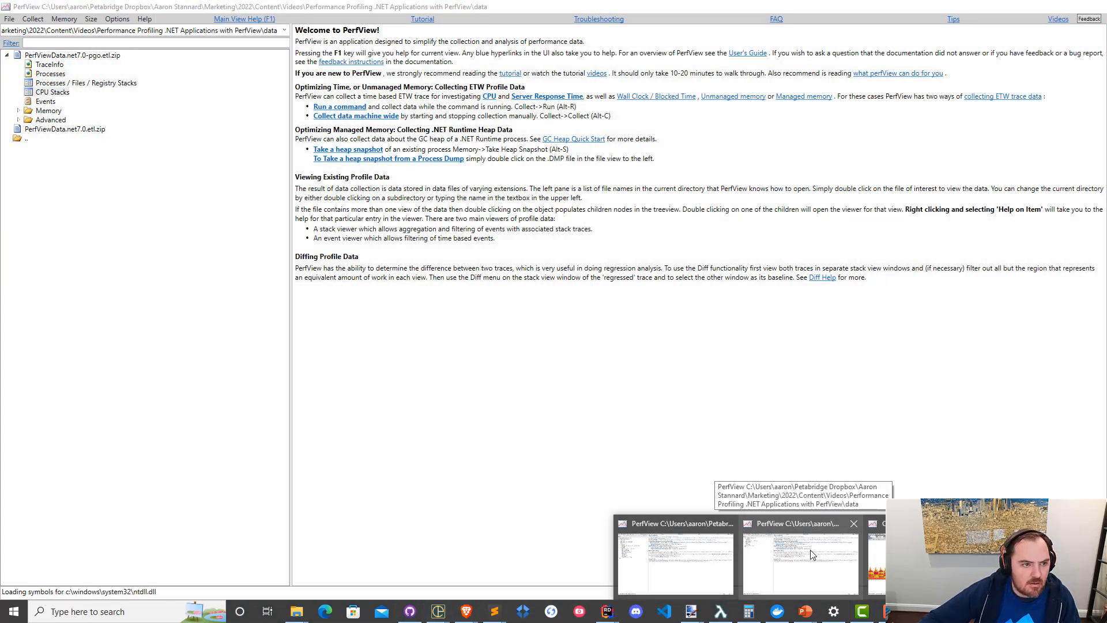
click(811, 553)
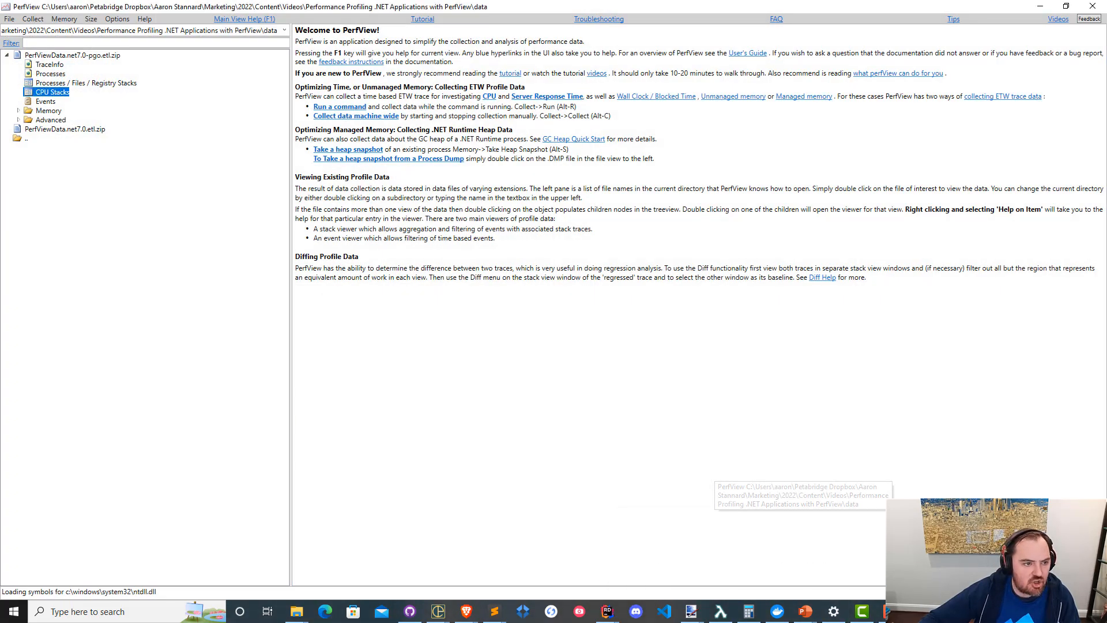
click(18, 120)
double_click(57, 185)
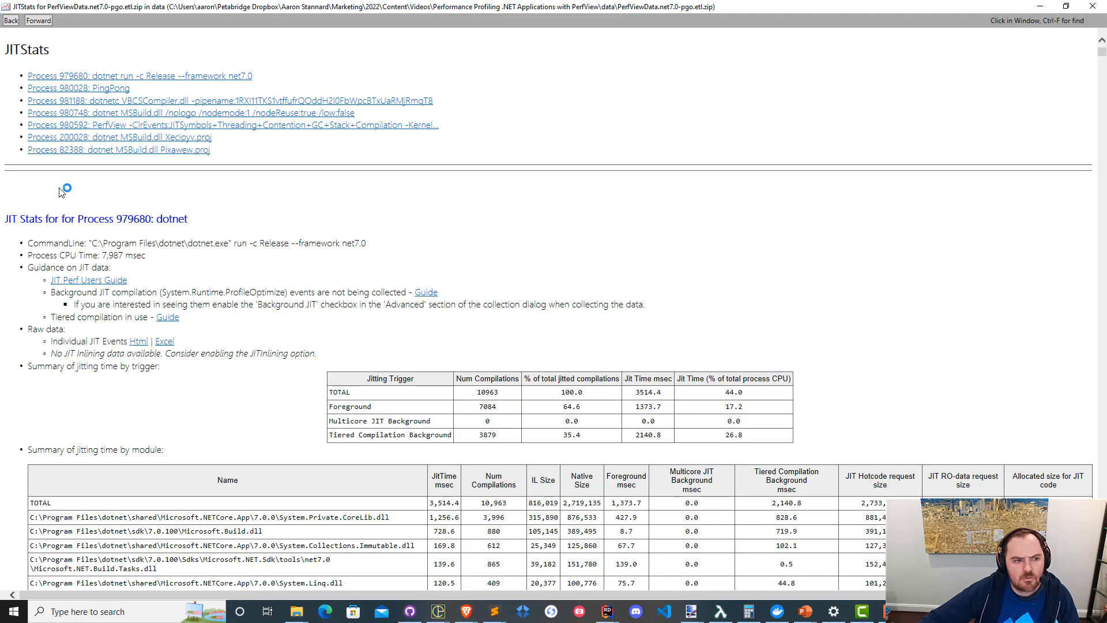
click(104, 88)
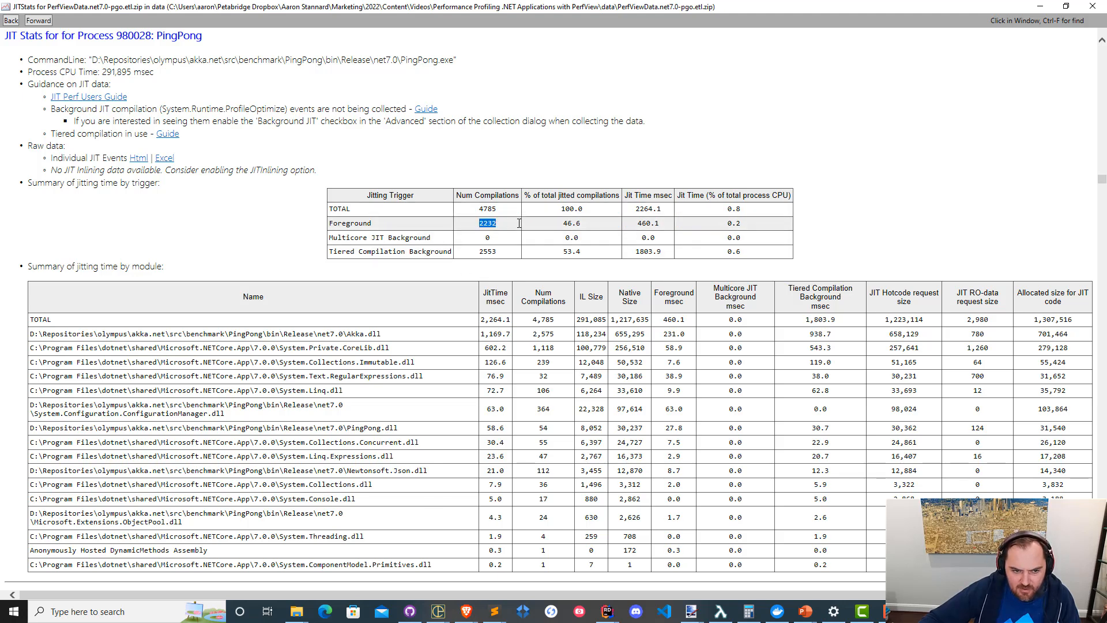
drag(760, 239, 765, 256)
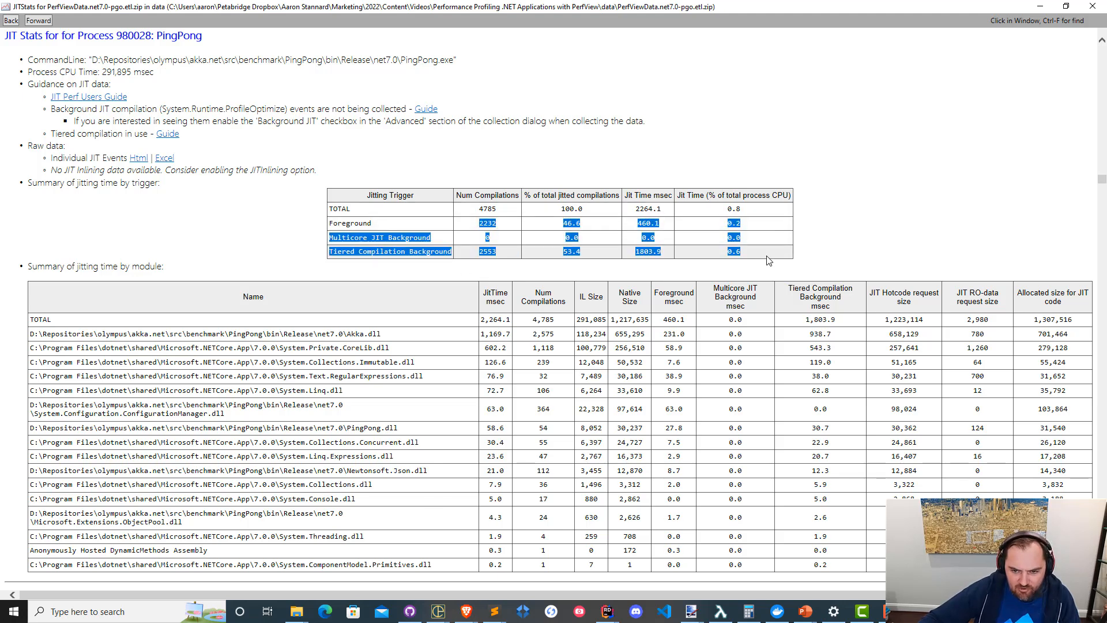
click(762, 255)
Arrange the net7.0 and net7.0-pgo JITStats windows side by side to compare their PingPong jitting summaries.
drag(342, 5, 825, 119)
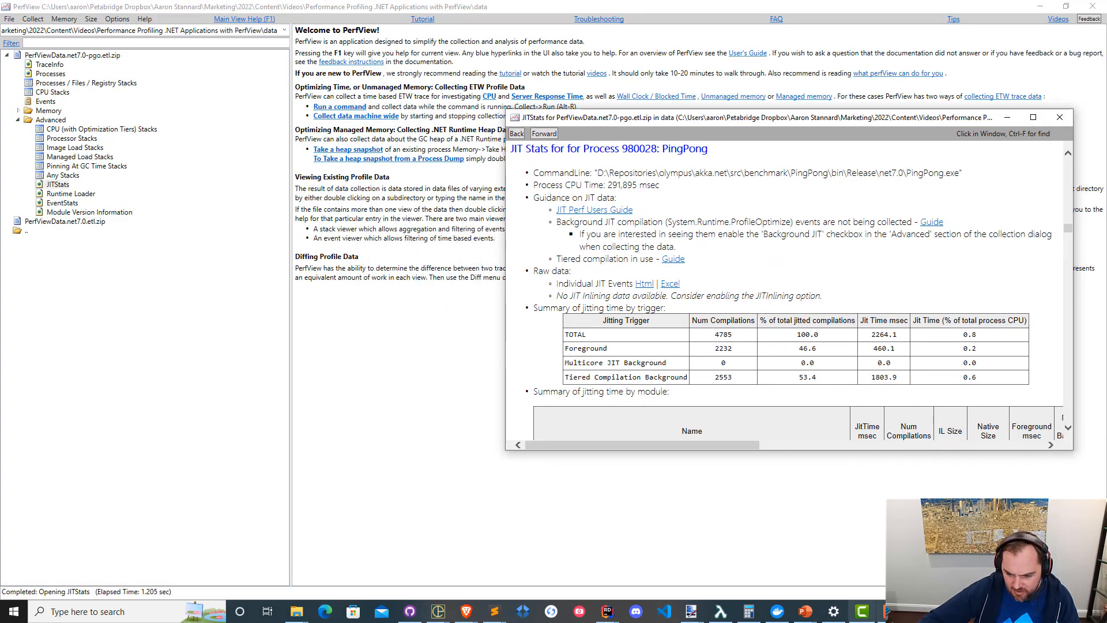
mouse_move(692, 611)
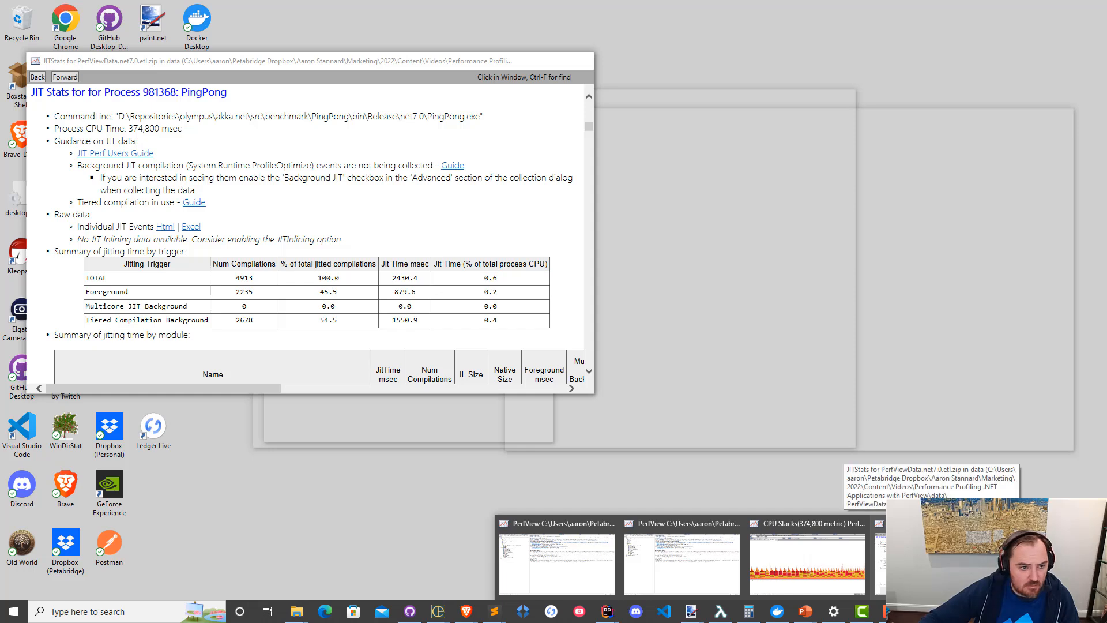
click(932, 562)
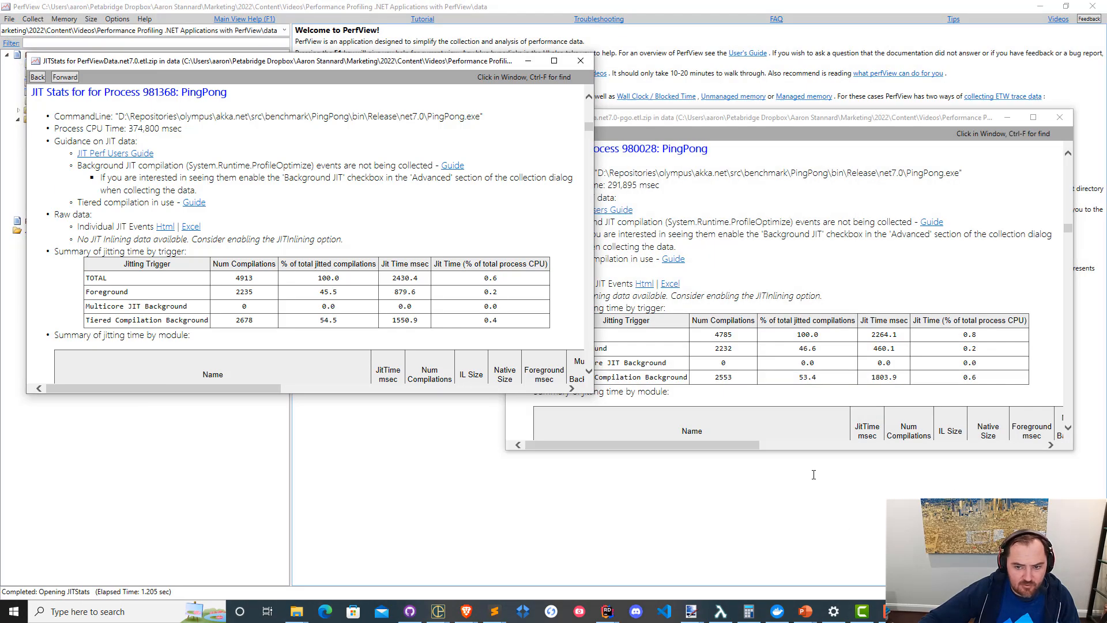
click(699, 118)
drag(701, 119, 754, 58)
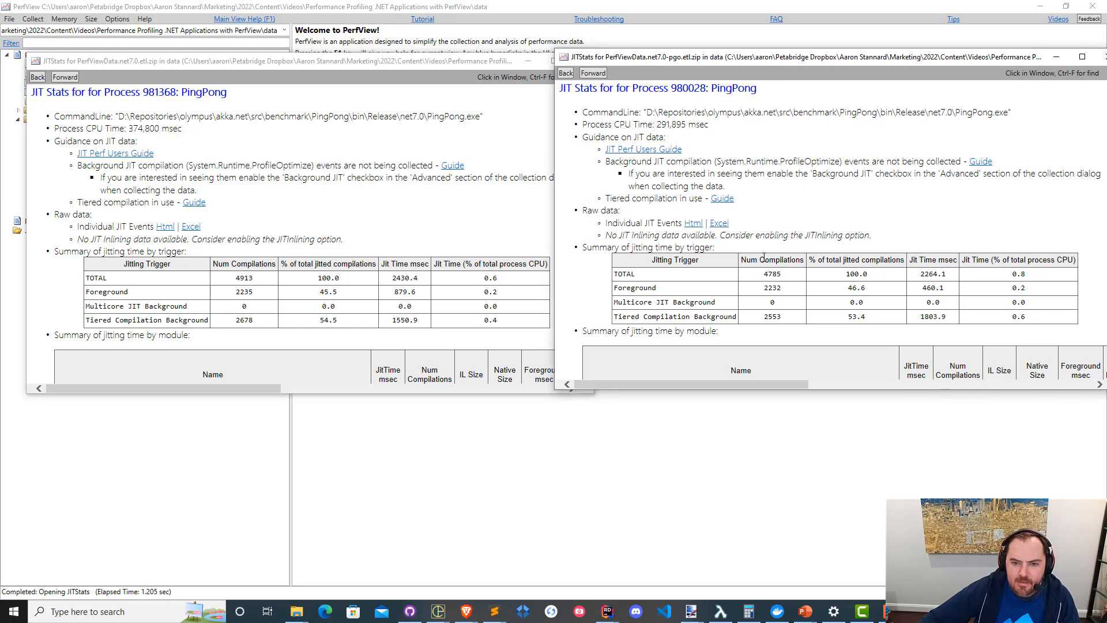
Compare PingPong's process CPU time and jitting time by trigger between the net7.0-pgo and net7.0 JITStats reports.
scroll(799, 202, down, 2)
scroll(784, 150, up, 2)
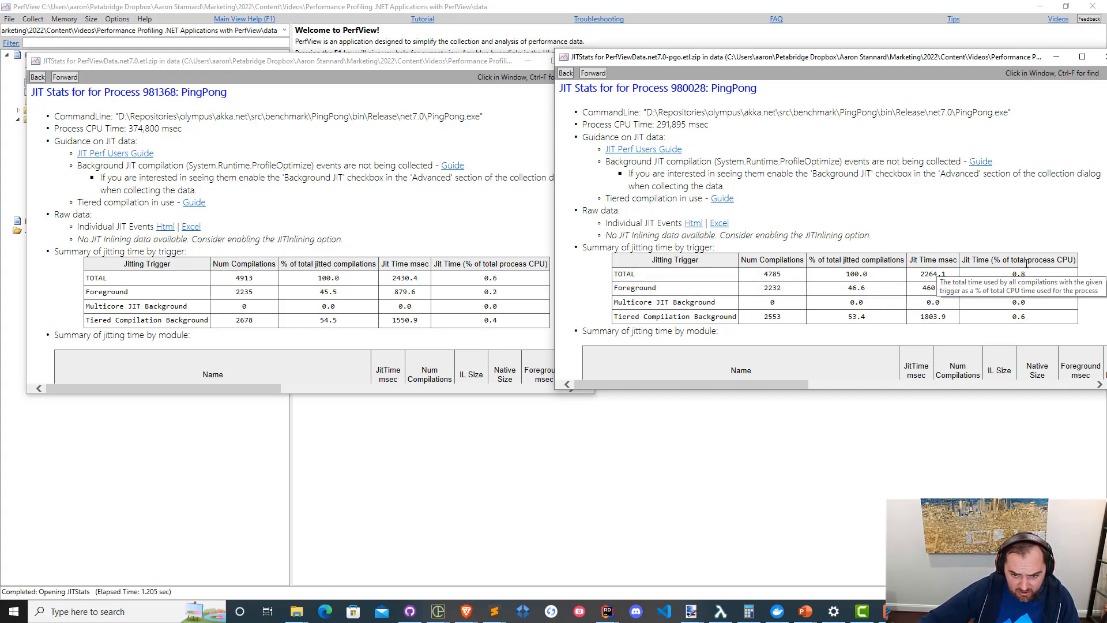
drag(672, 125, 794, 113)
click(826, 174)
click(806, 128)
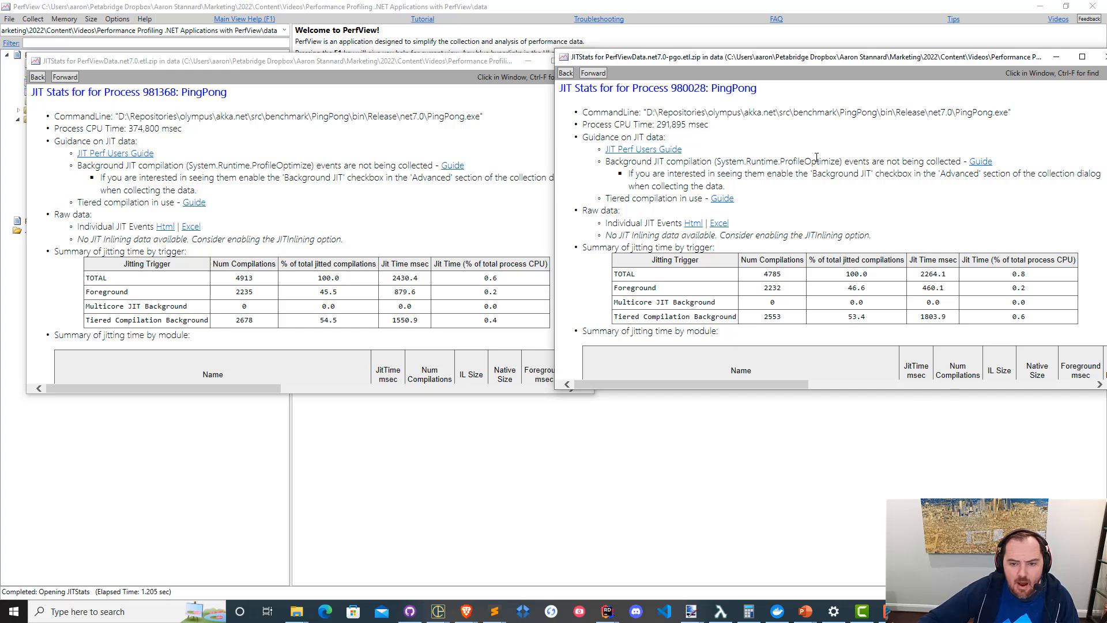
Open PingPong's individual JIT events as HTML in both JITStats reports and tile the two windows side by side.
click(694, 225)
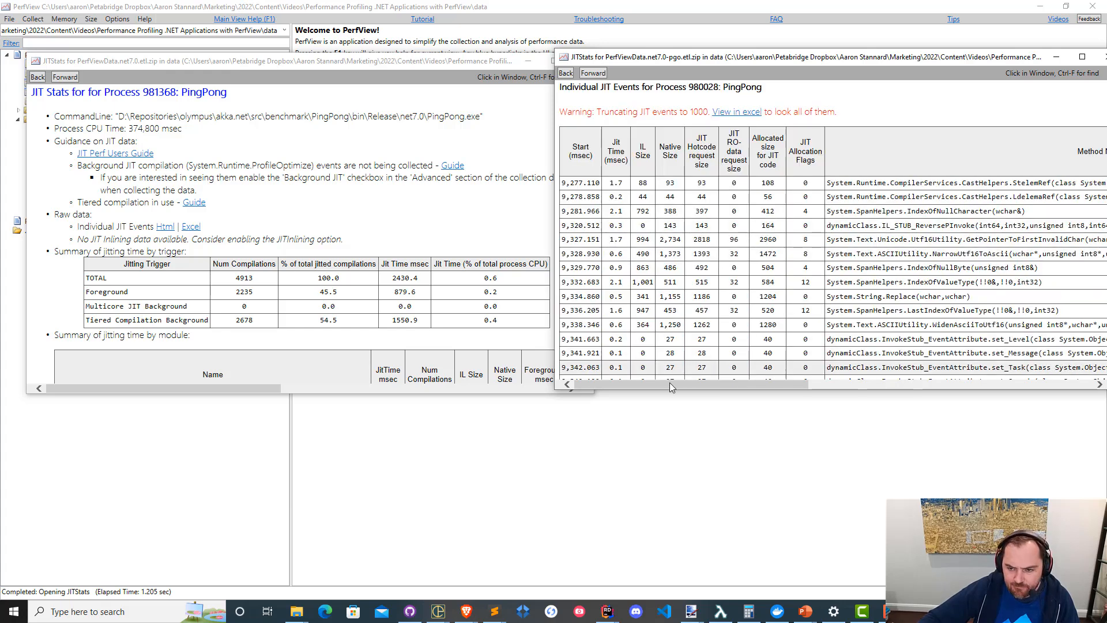
click(166, 228)
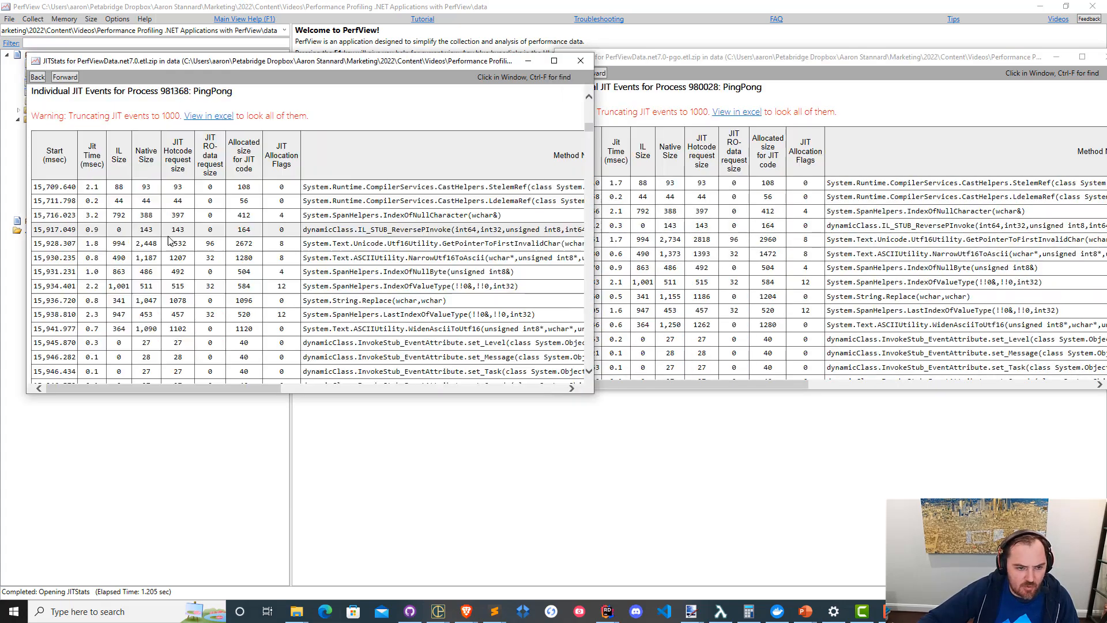
click(1001, 63)
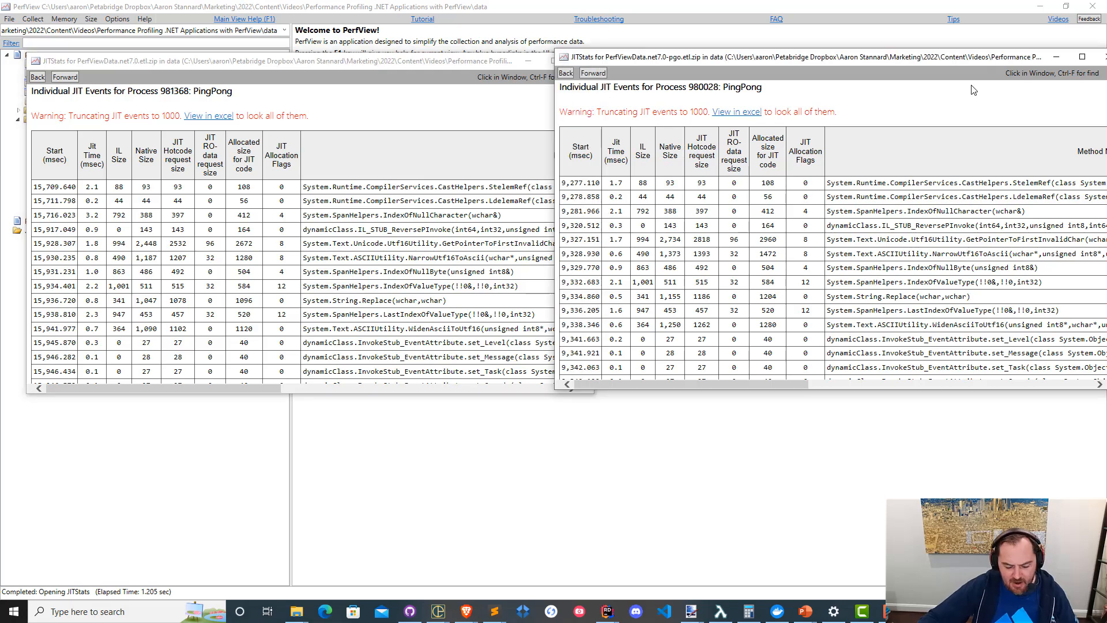
key(super+Right)
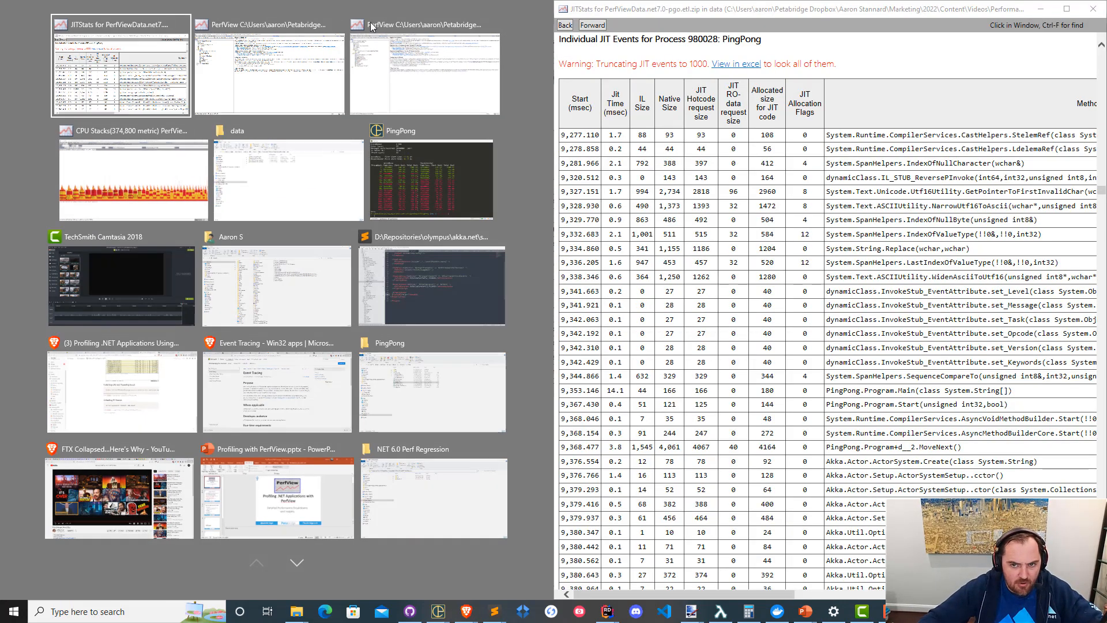
click(111, 92)
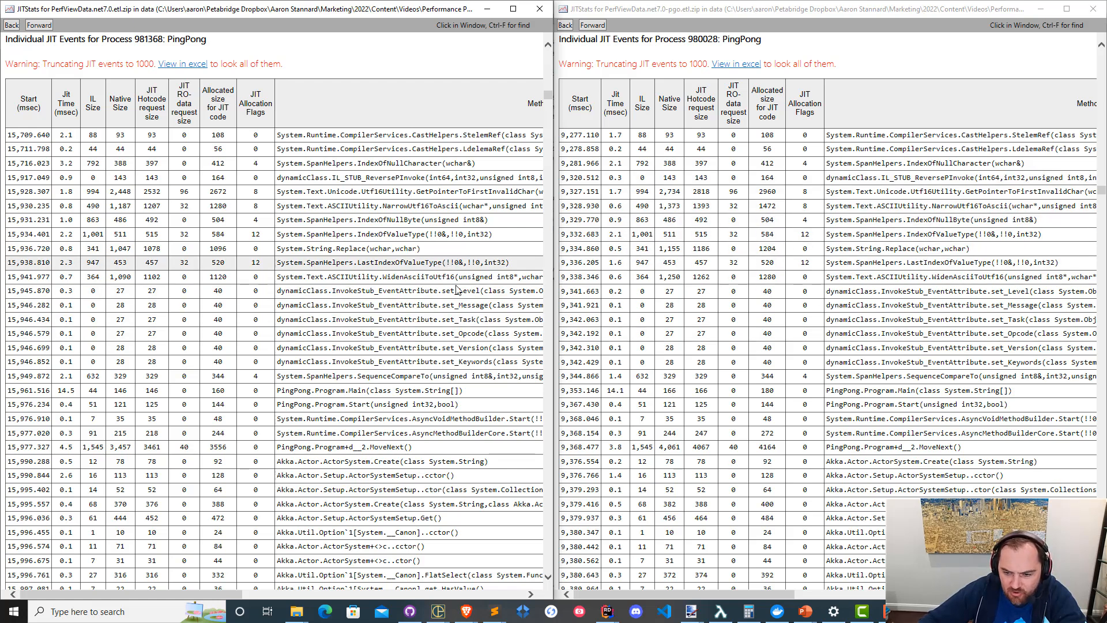
Compare the methods and JIT times in the net7.0 and net7.0-pgo event lists and close both JITStats windows.
scroll(985, 317, down, 3)
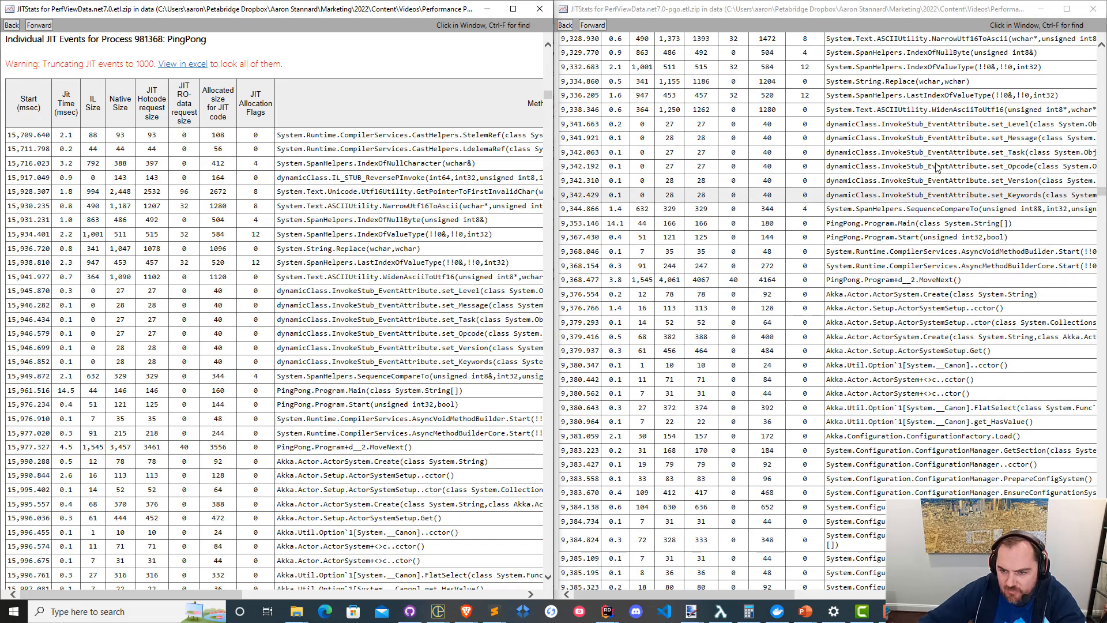
scroll(937, 168, down, 2)
scroll(408, 185, down, 6)
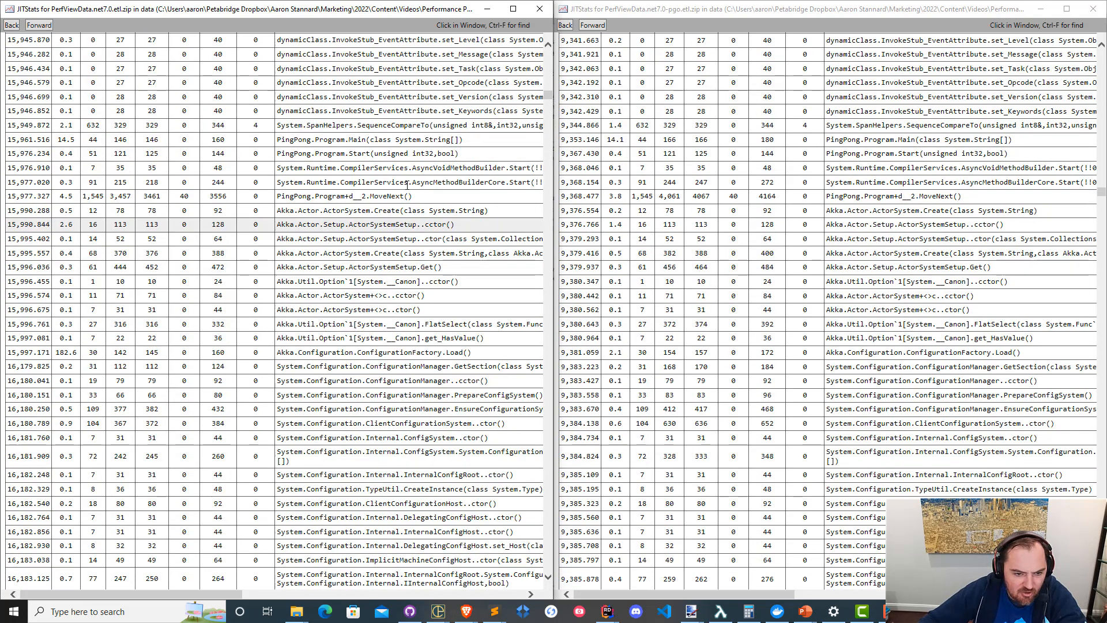
scroll(392, 242, down, 10)
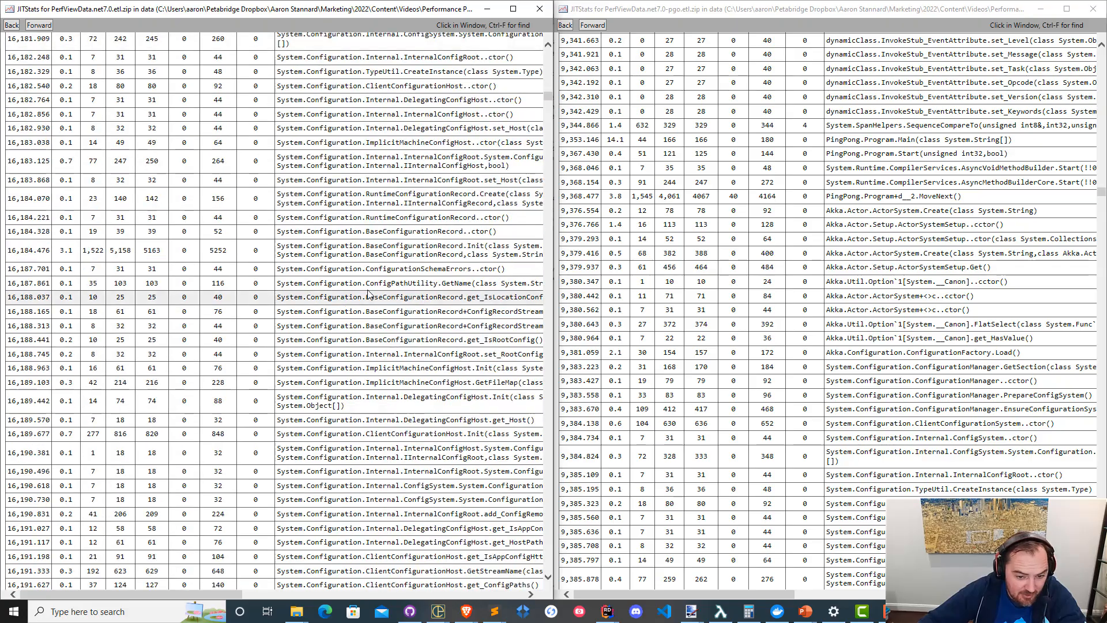
scroll(369, 295, down, 20)
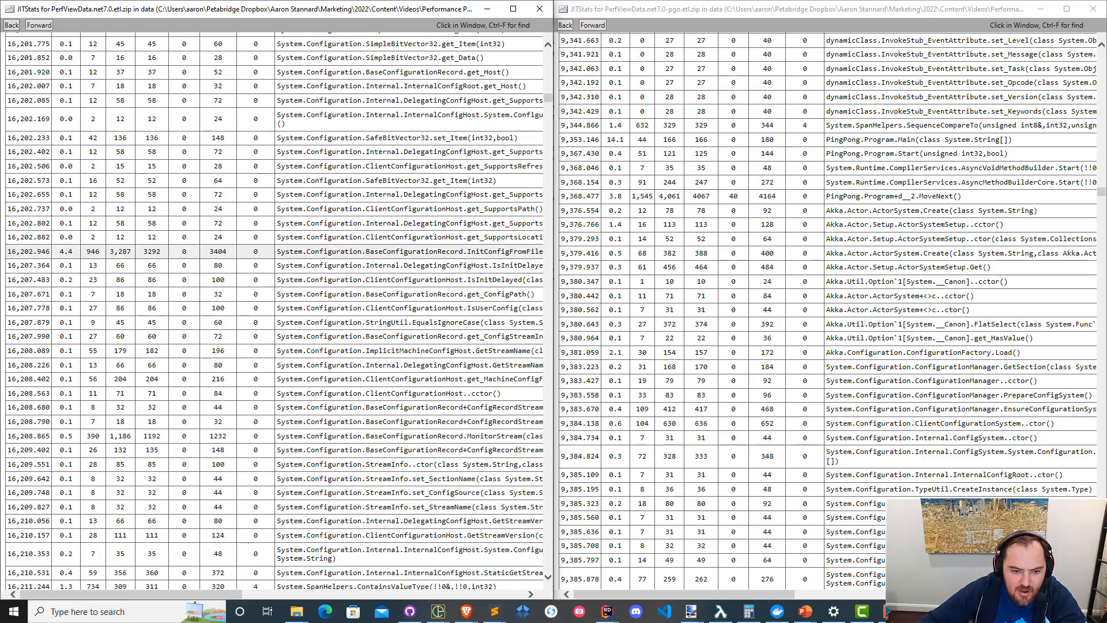
scroll(967, 277, down, 16)
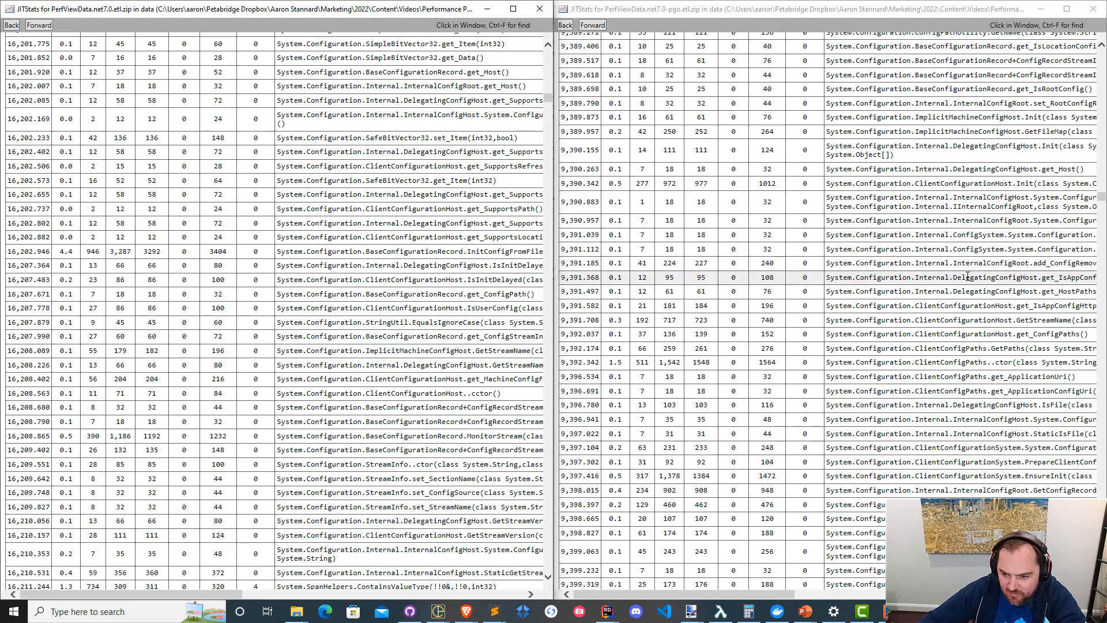
scroll(968, 276, down, 12)
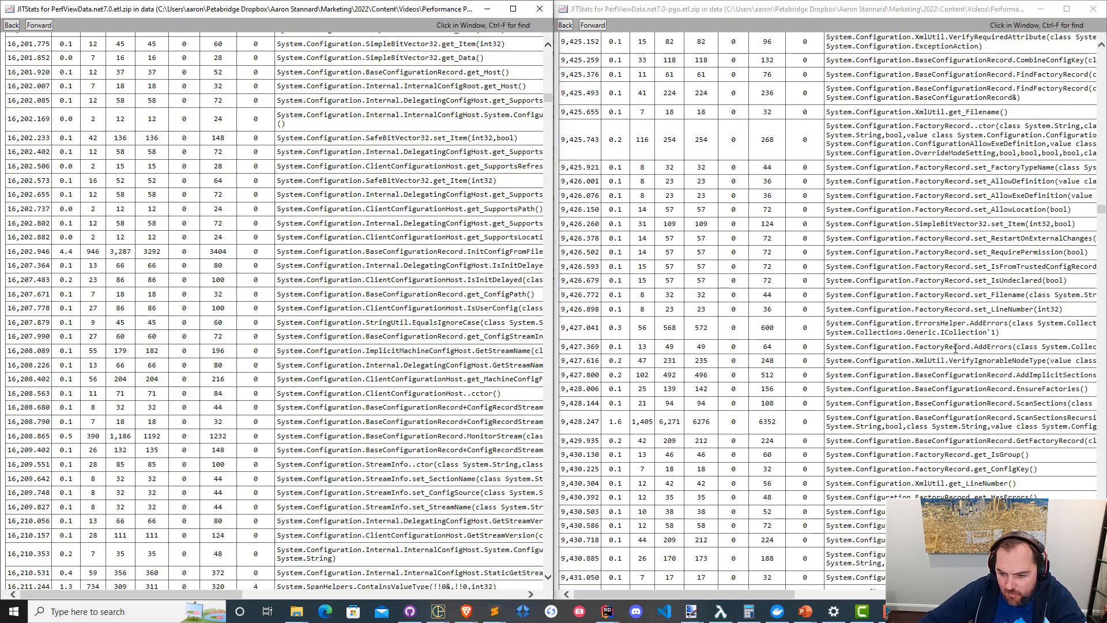
scroll(955, 348, down, 12)
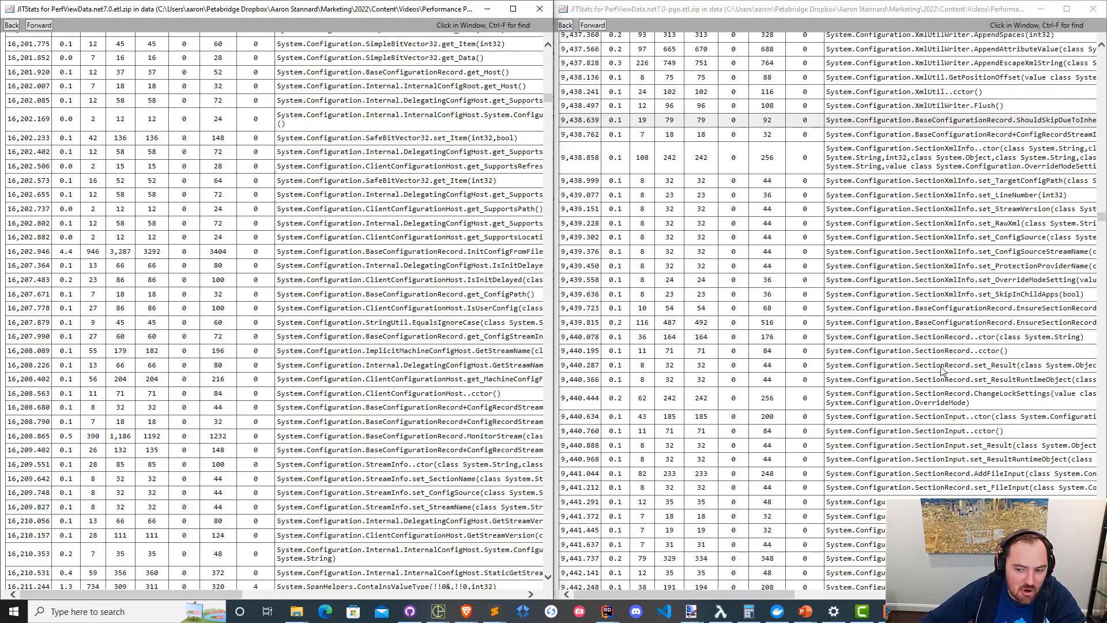
click(1093, 9)
click(539, 8)
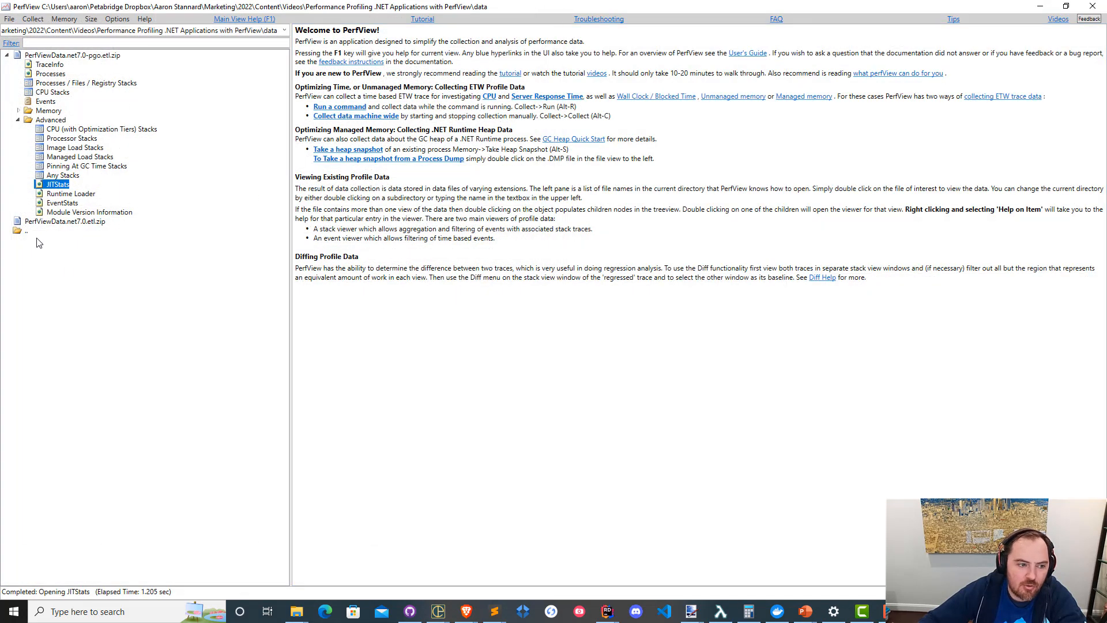
Open the Events view of PerfViewData.net7.0-pgo.etl.zip, maximize it and browse the Microsoft-Windows-DotNETRuntime event types.
double_click(46, 102)
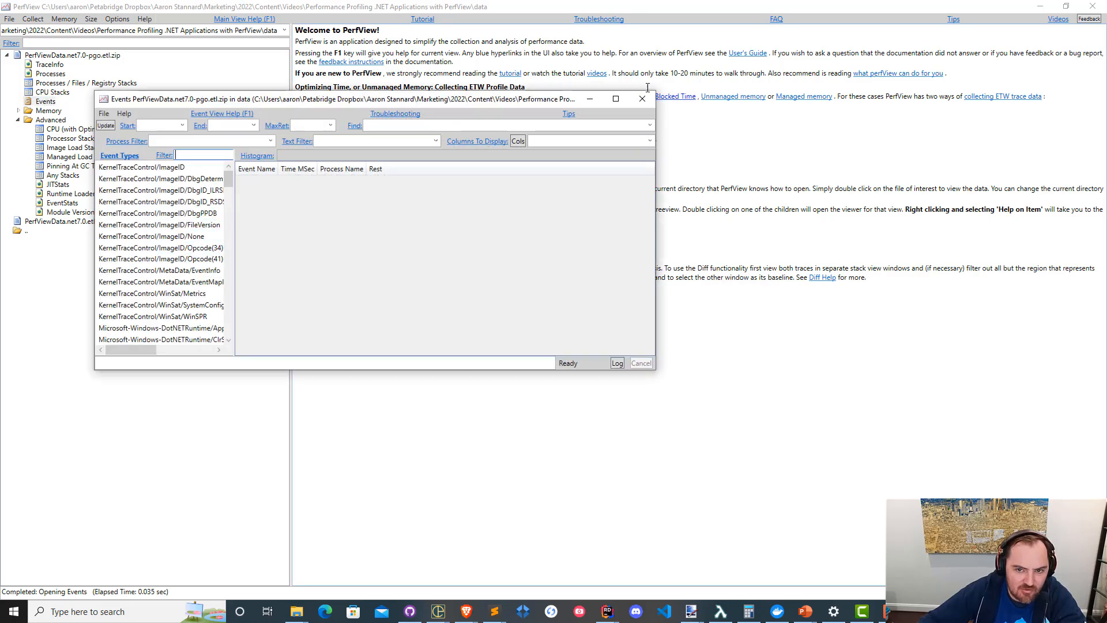
click(615, 98)
scroll(160, 327, down, 10)
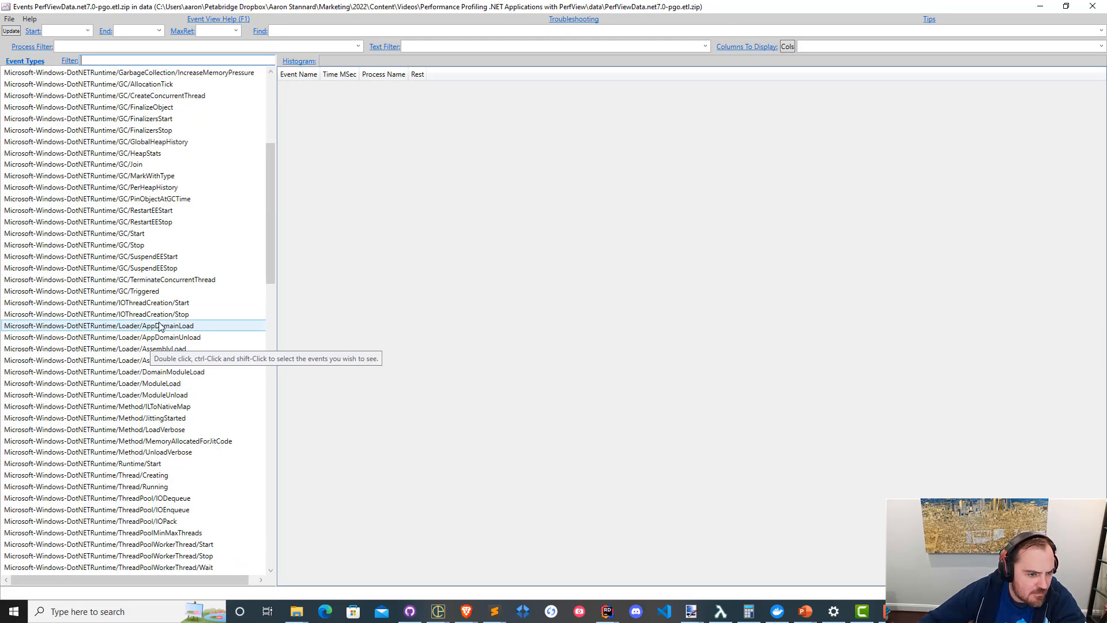
scroll(160, 327, up, 3)
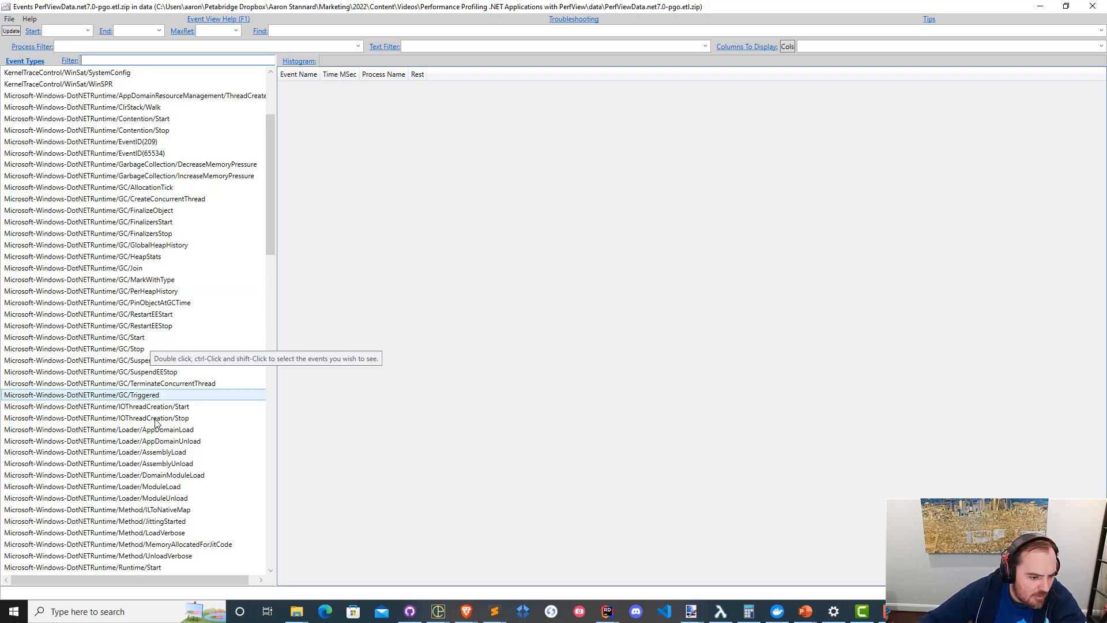
scroll(156, 424, down, 9)
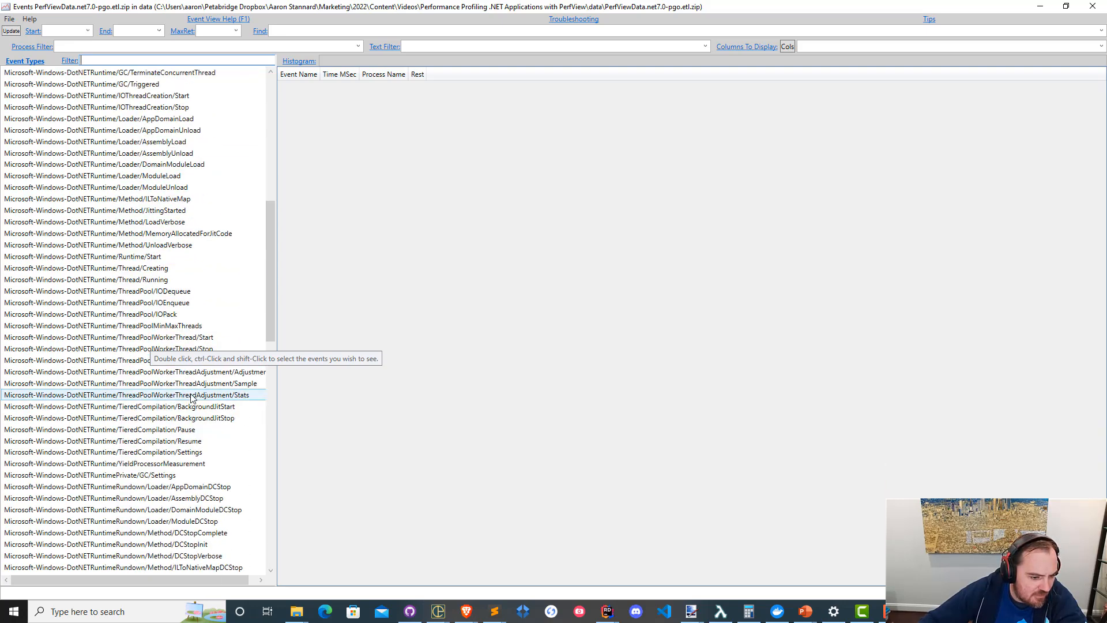
scroll(192, 398, down, 7)
scroll(171, 296, up, 8)
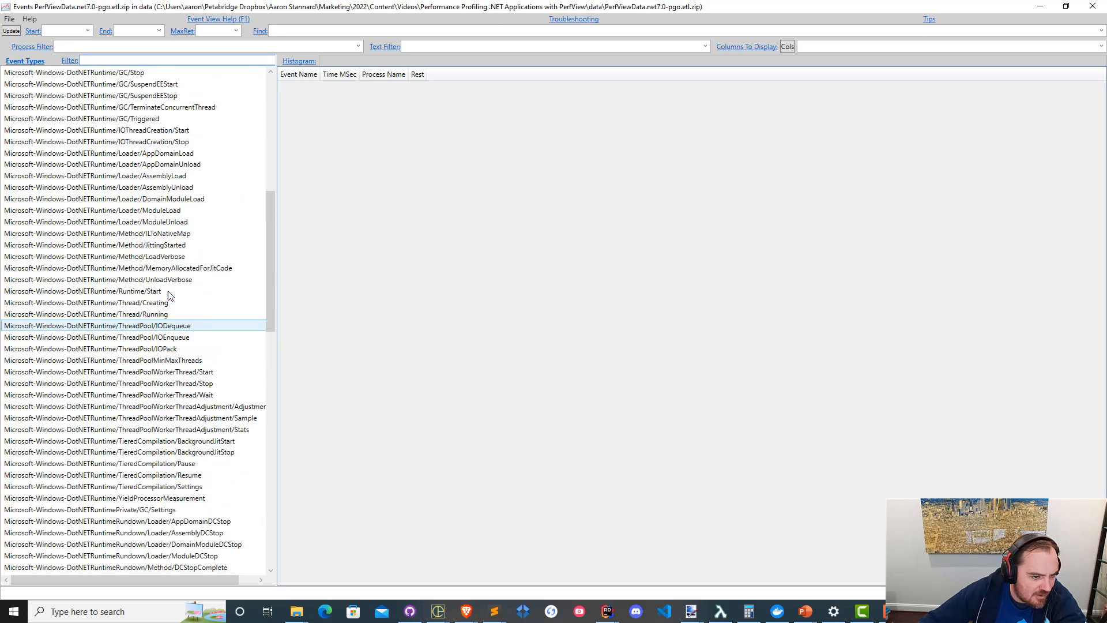
scroll(171, 296, up, 11)
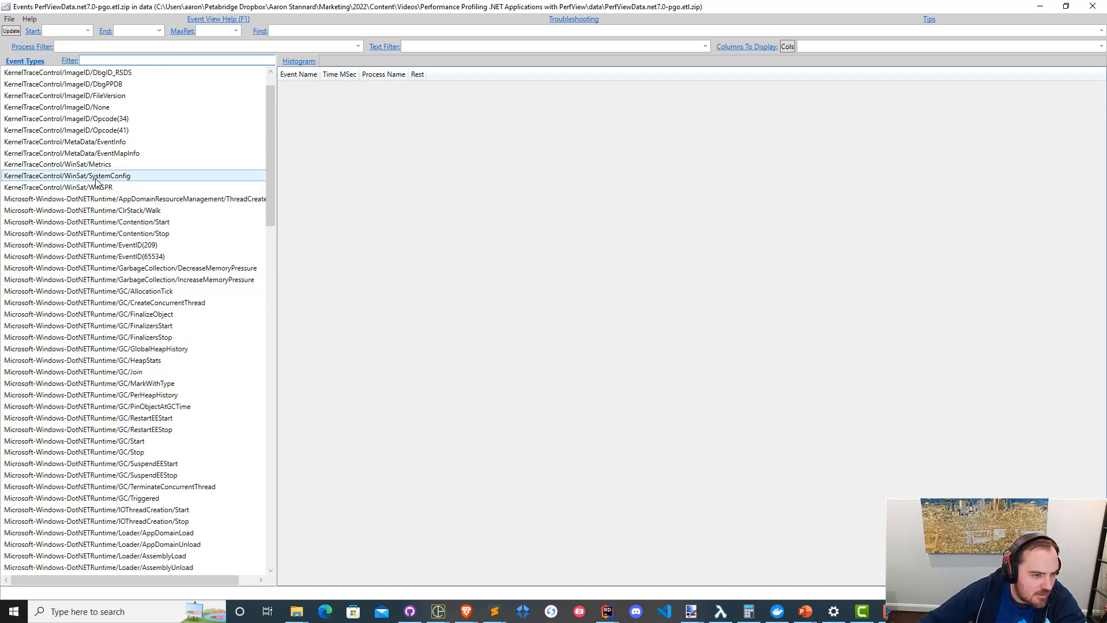
Display the Microsoft-Windows-DotNETRuntime/TieredCompilation/Settings events of the net7.0-pgo trace.
scroll(85, 207, down, 5)
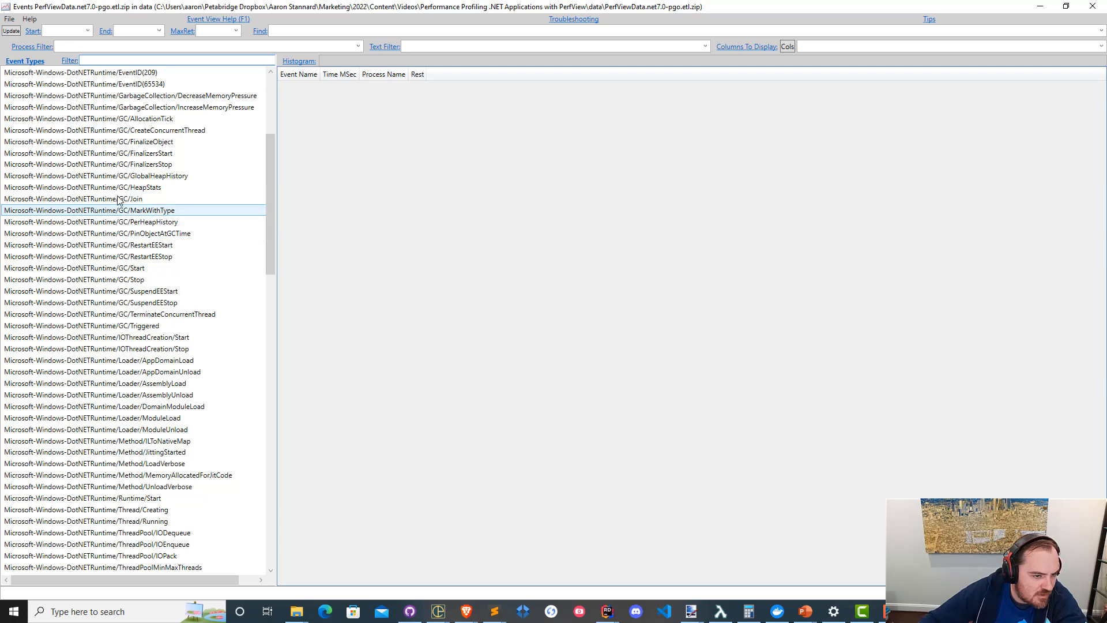
scroll(121, 225, down, 5)
scroll(121, 230, down, 3)
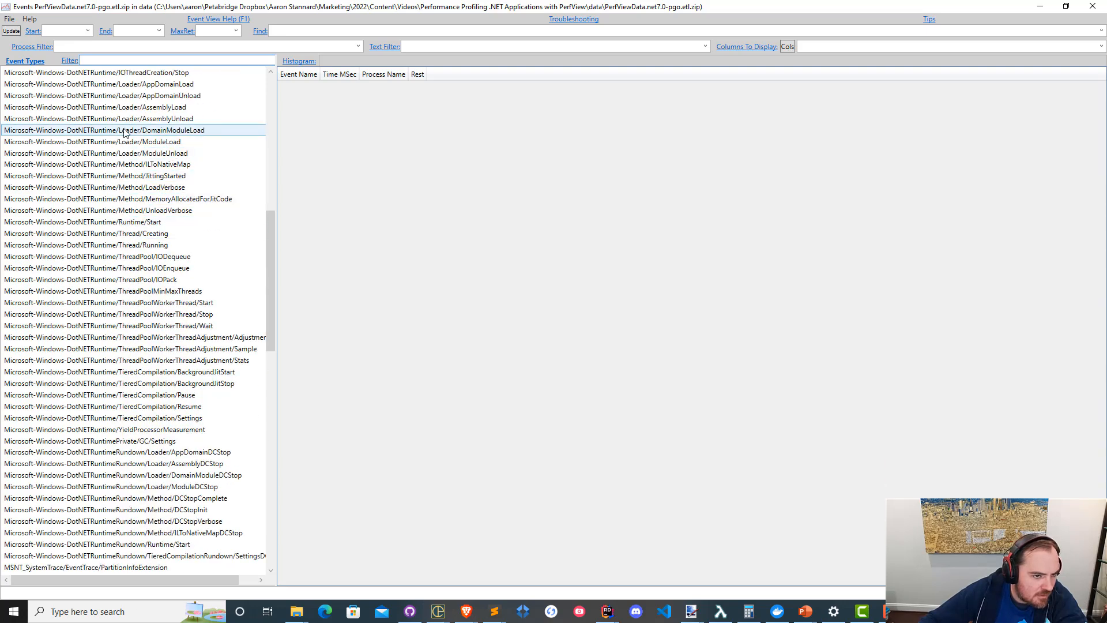
scroll(122, 246, down, 1)
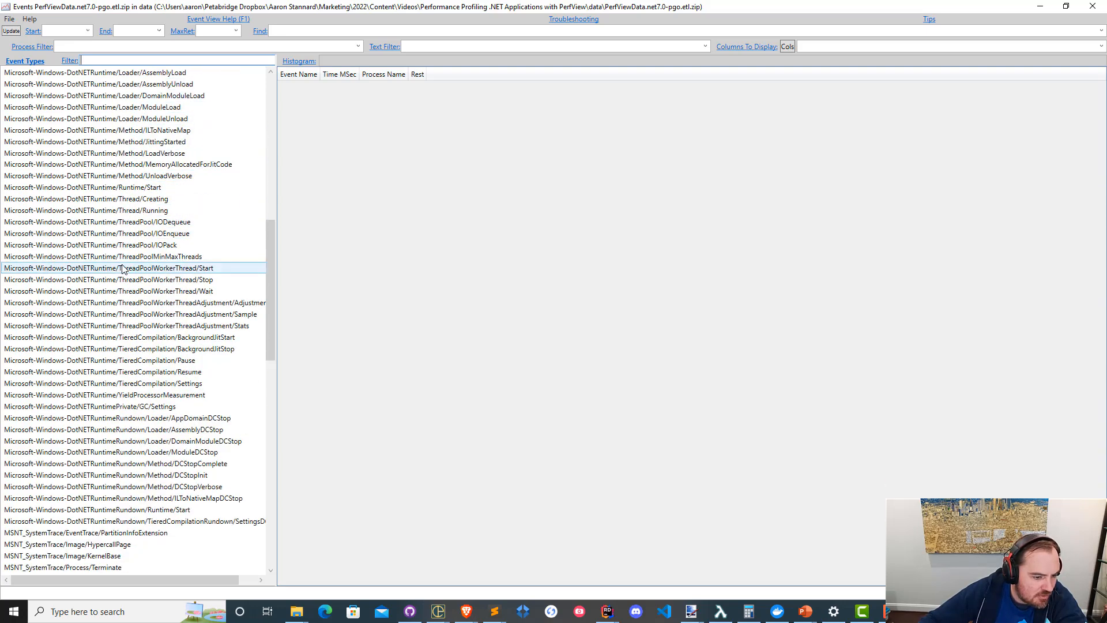
scroll(122, 265, down, 4)
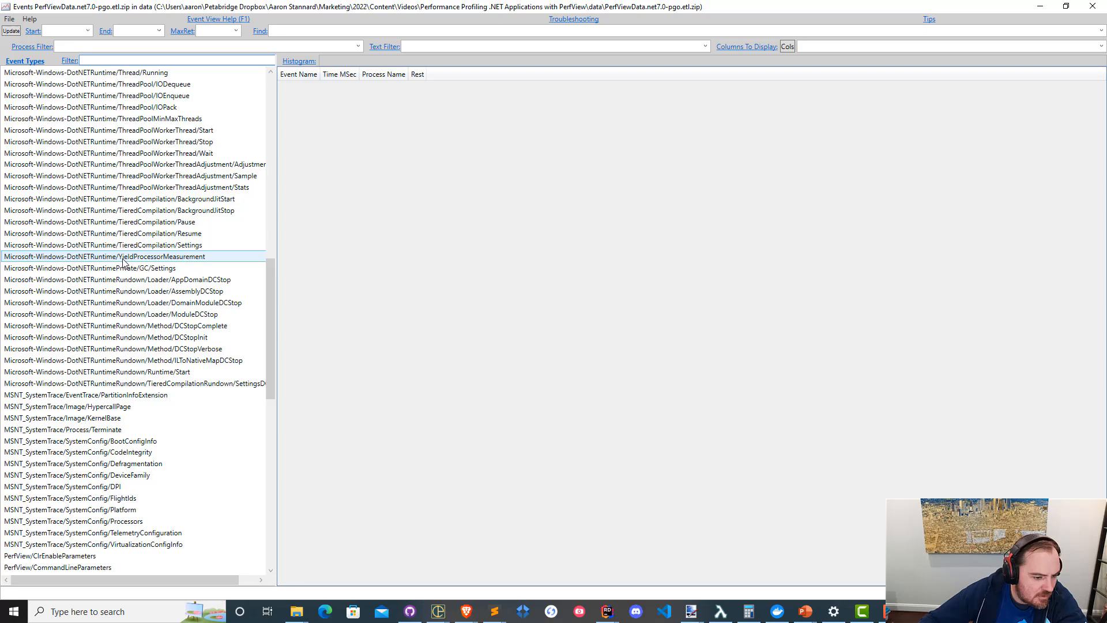
click(197, 245)
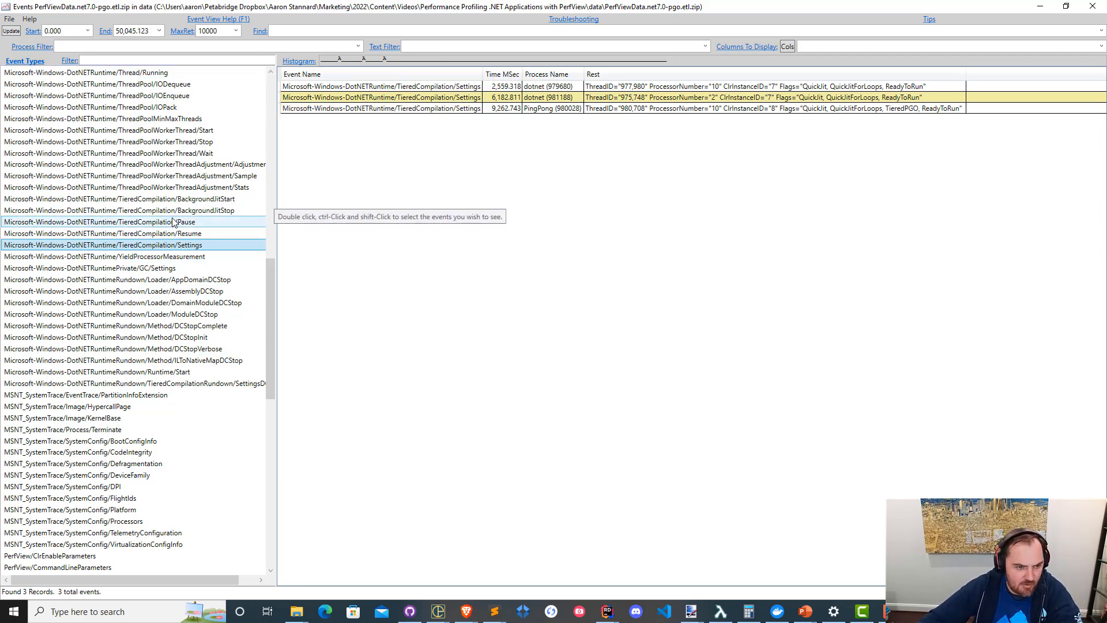
Display the TieredCompilation/BackgroundJitStart events and review the pending method counts for the PingPong process.
click(174, 223)
click(203, 234)
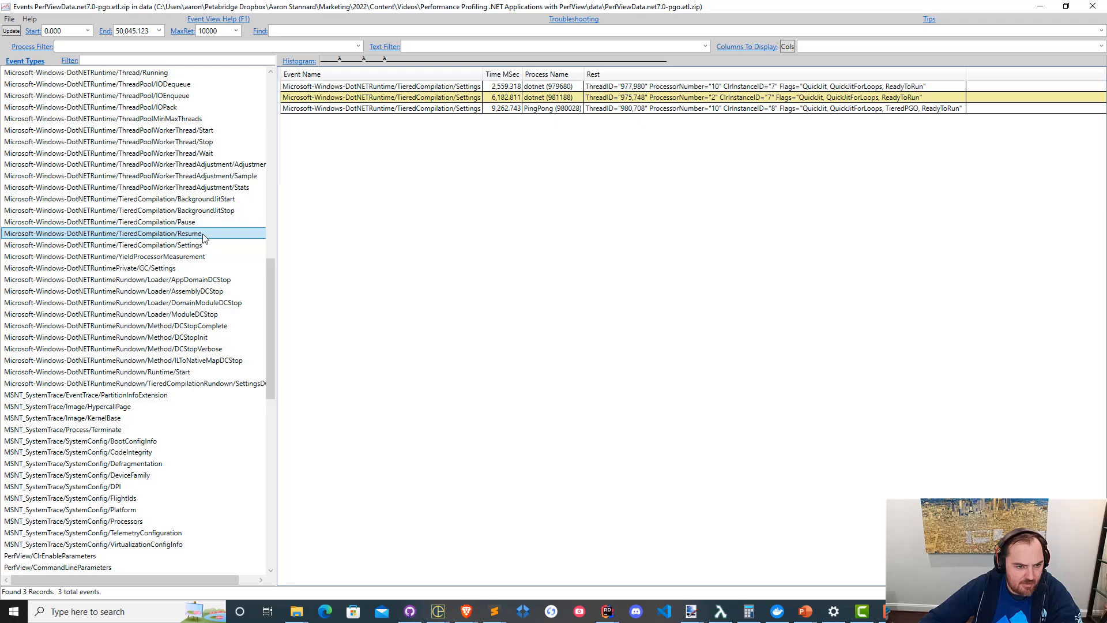
double_click(215, 200)
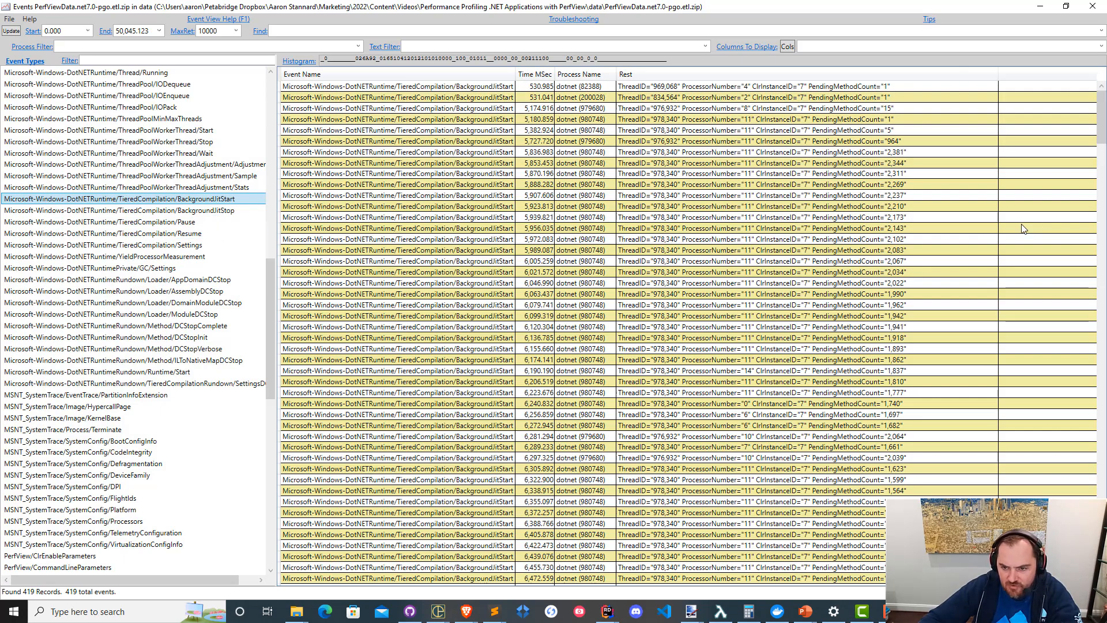
scroll(808, 225, down, 15)
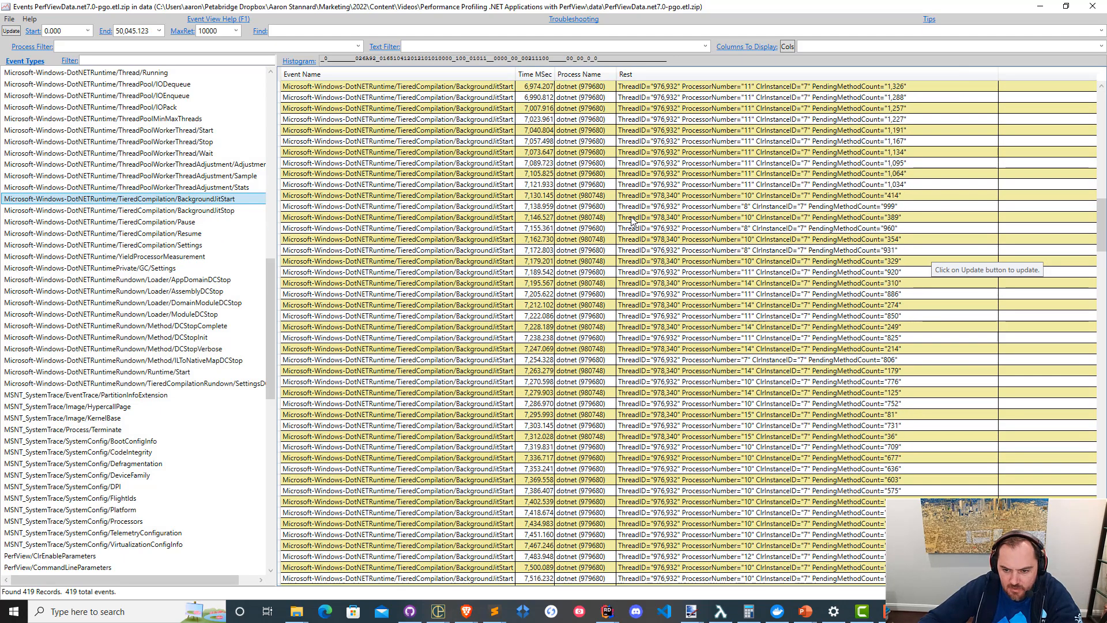
scroll(635, 231, down, 12)
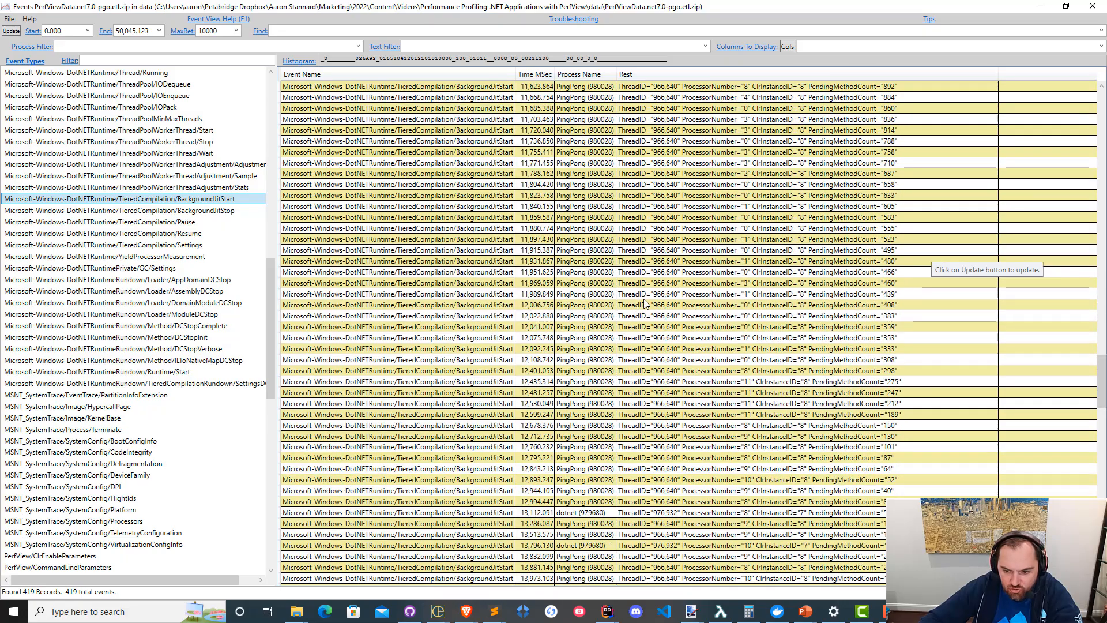
scroll(646, 304, down, 20)
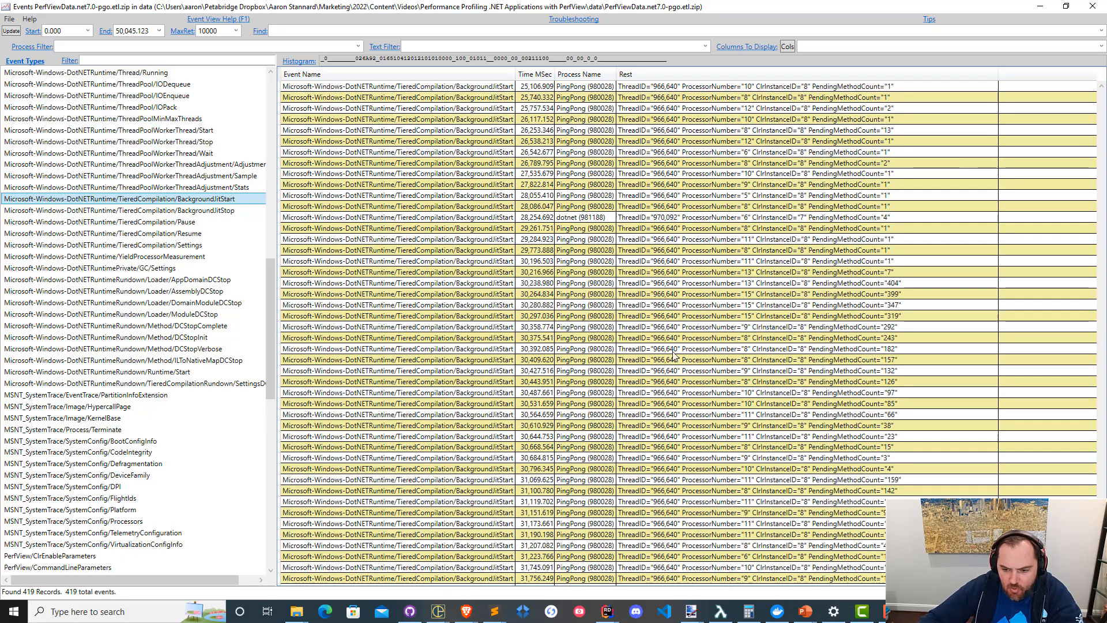
scroll(674, 355, down, 5)
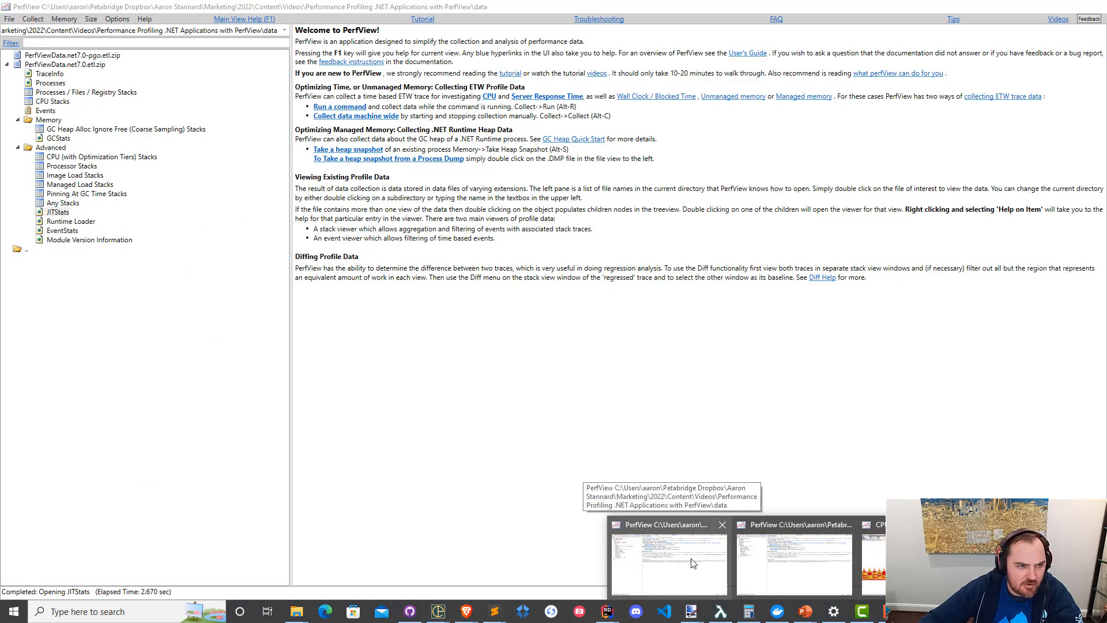
Open the Events view of PerfViewData.net7.0.etl.zip from the main PerfView window and maximize it.
click(674, 562)
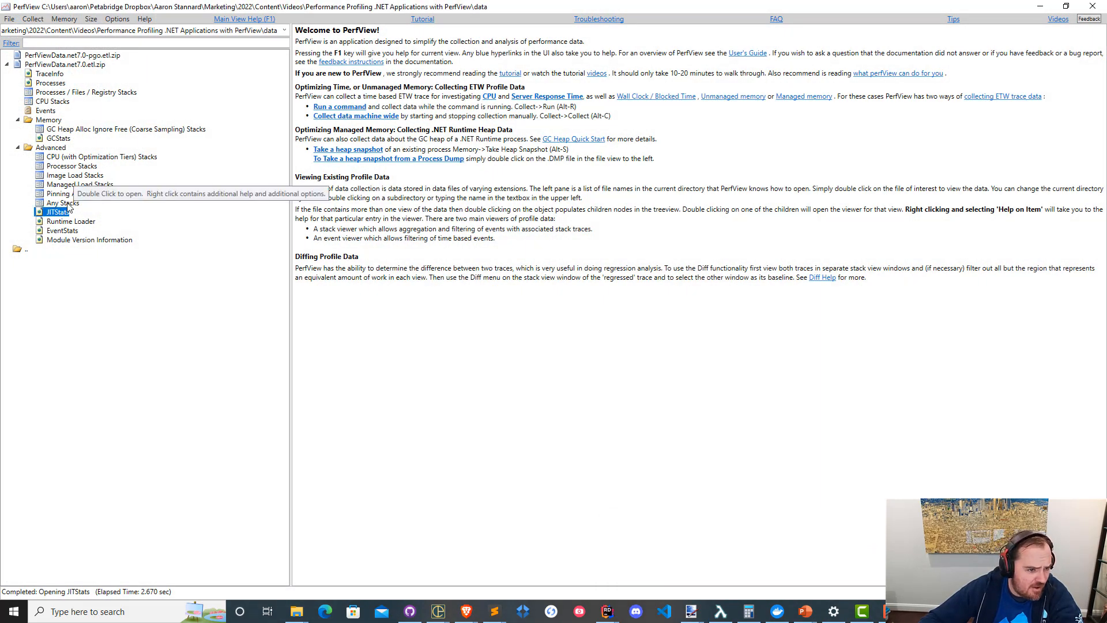
double_click(46, 110)
scroll(176, 265, down, 3)
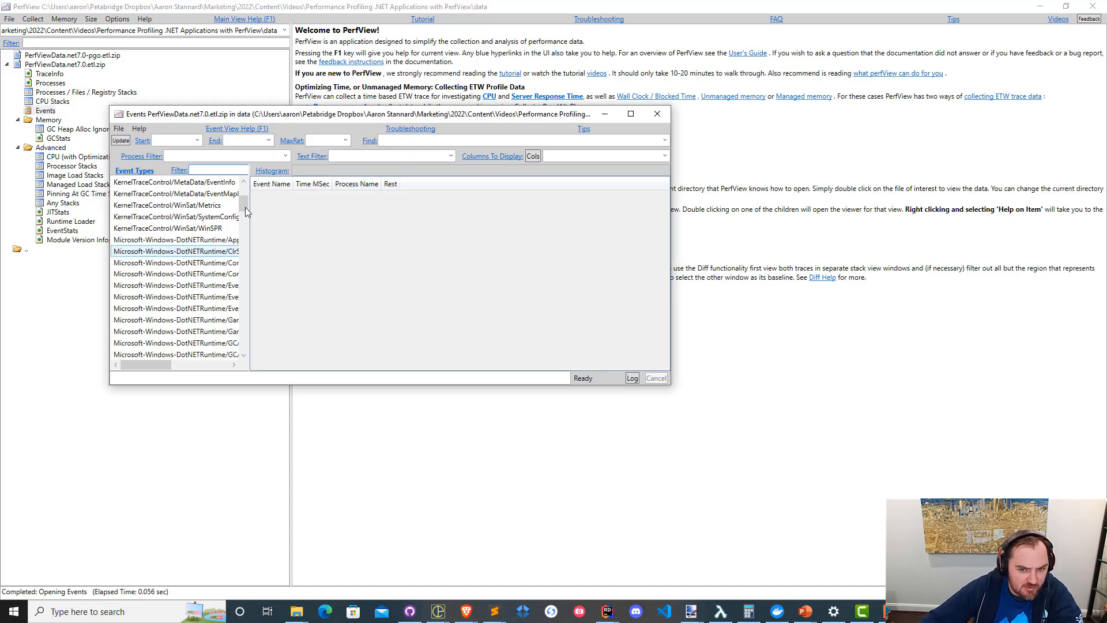
click(631, 118)
Display the Microsoft-Windows-DotNETRuntime/TieredCompilation/Settings events of the net7.0 trace.
scroll(176, 287, down, 10)
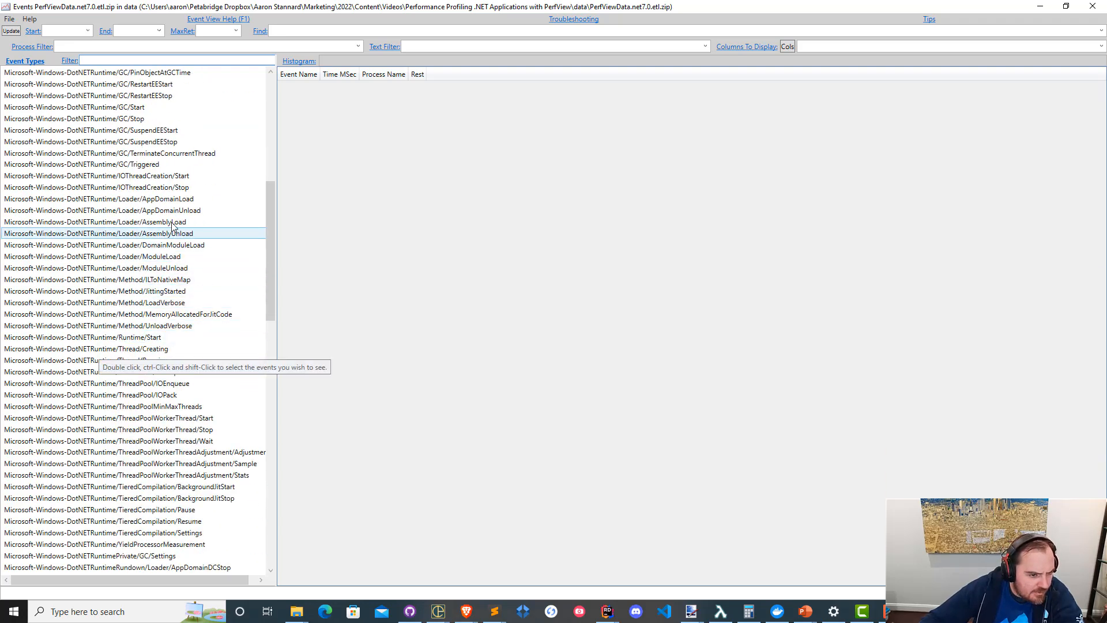
click(146, 430)
scroll(175, 344, down, 8)
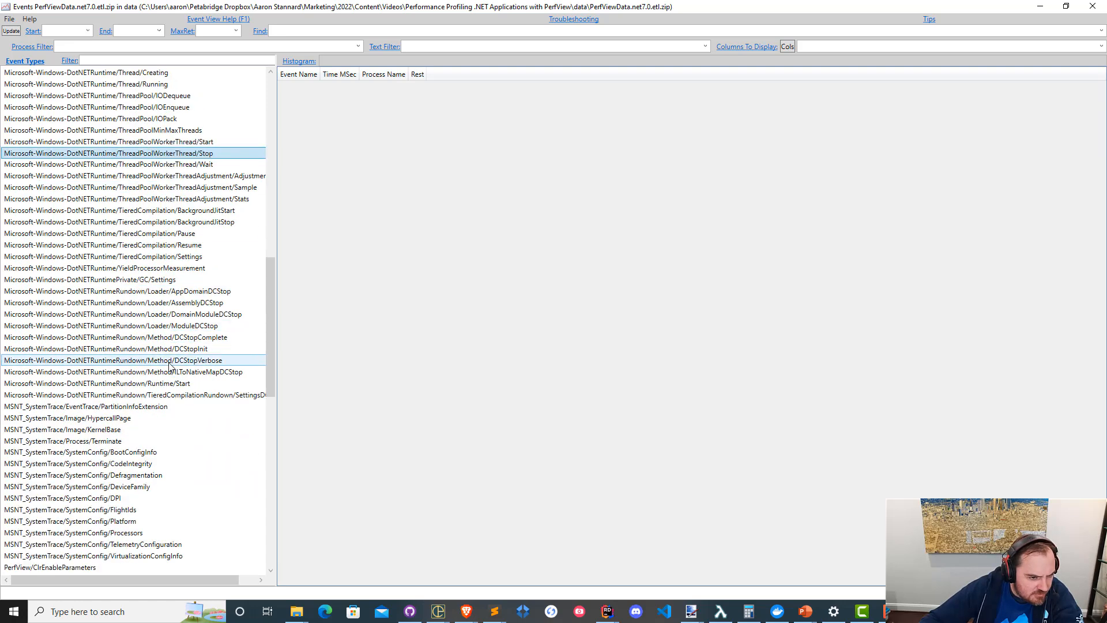
double_click(199, 257)
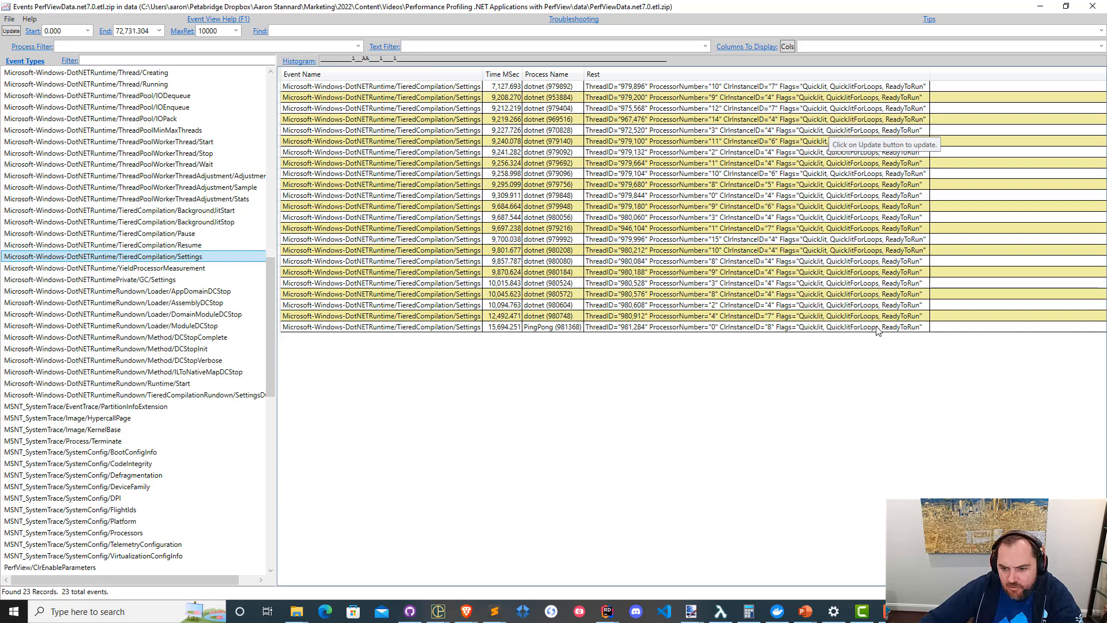
Examine the Flags values of several TieredCompilation/Settings events across the recorded processes.
click(837, 142)
click(813, 263)
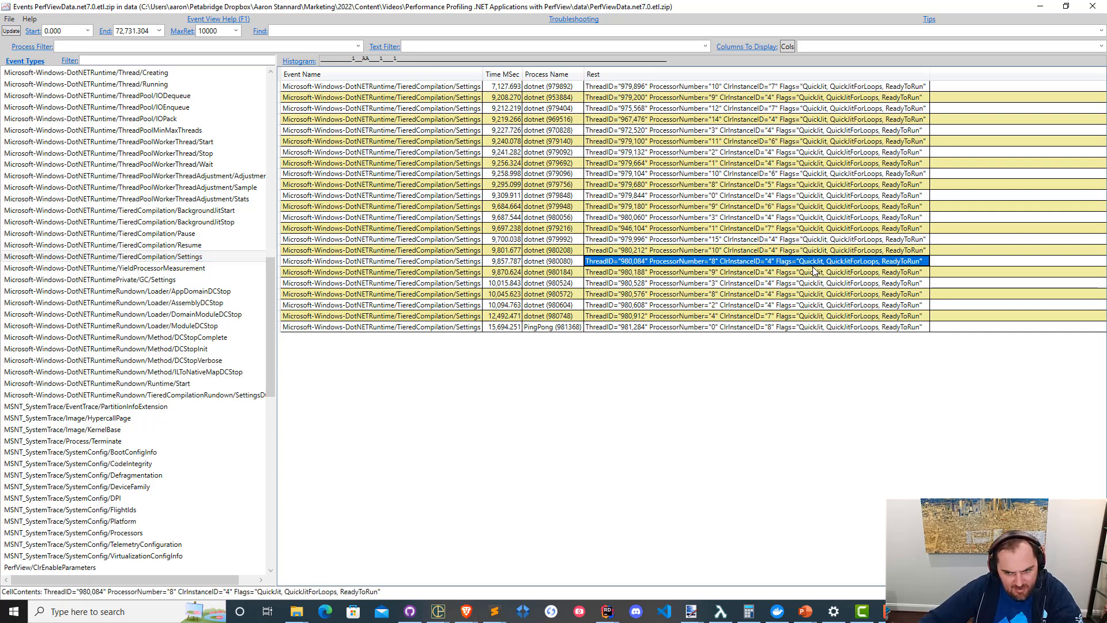
click(849, 283)
click(863, 296)
click(847, 153)
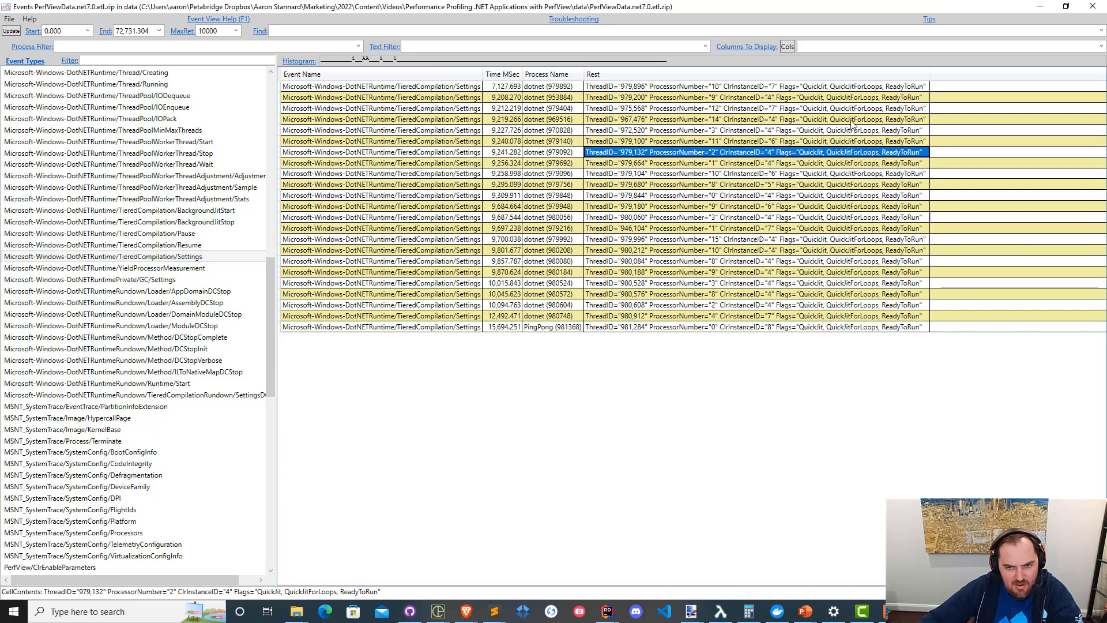
click(852, 121)
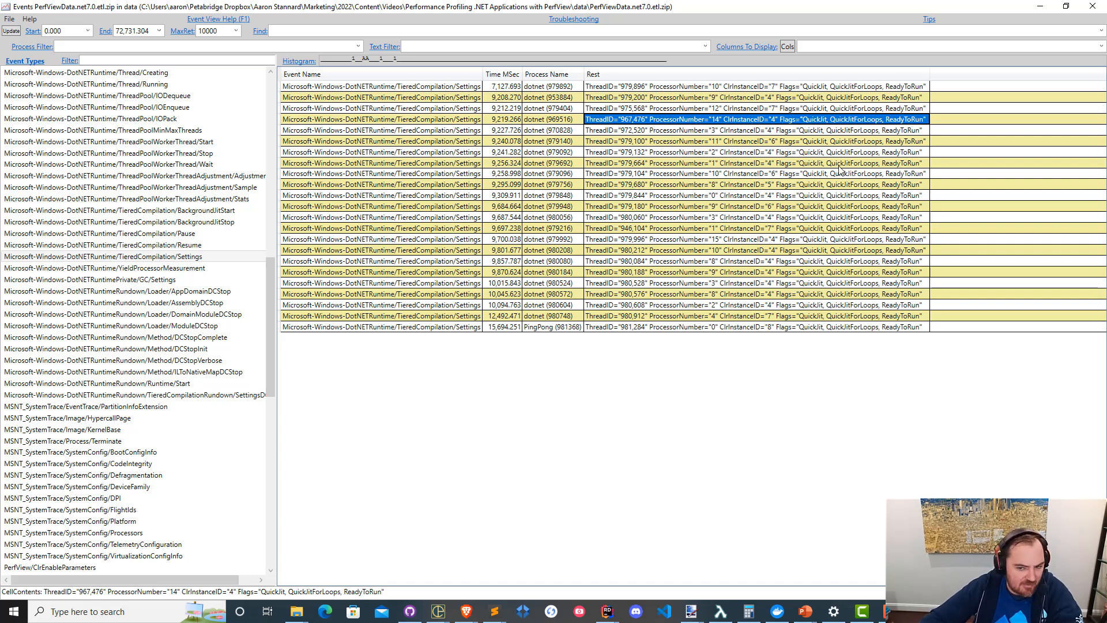
click(822, 207)
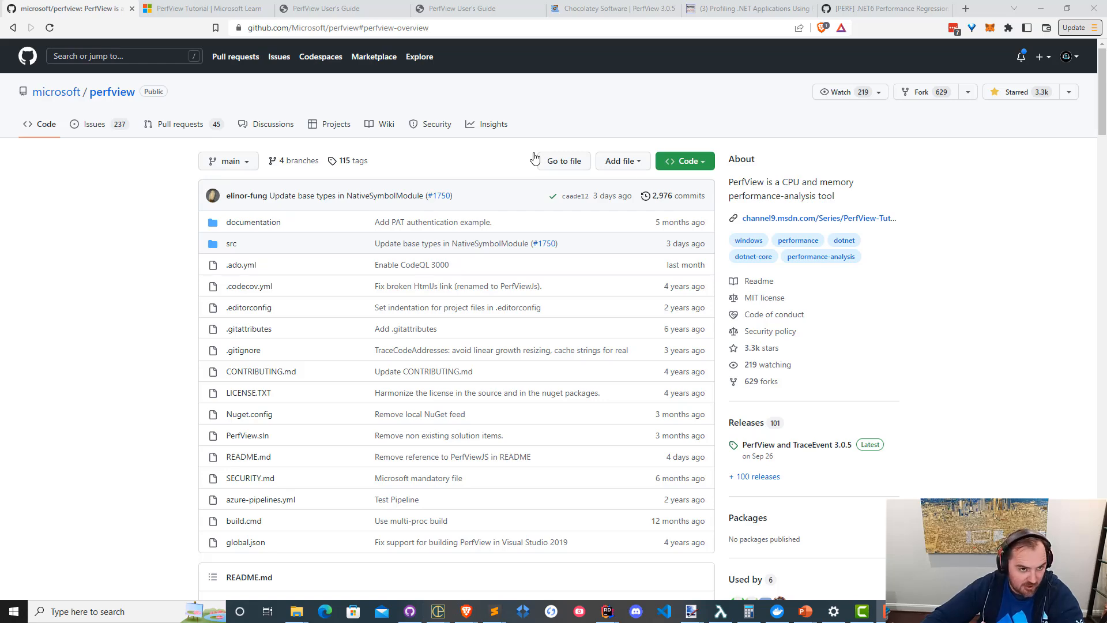
Show the PerfView Tutorial series page on Microsoft Learn in the browser and review its description and episodes.
click(202, 8)
scroll(353, 497, down, 2)
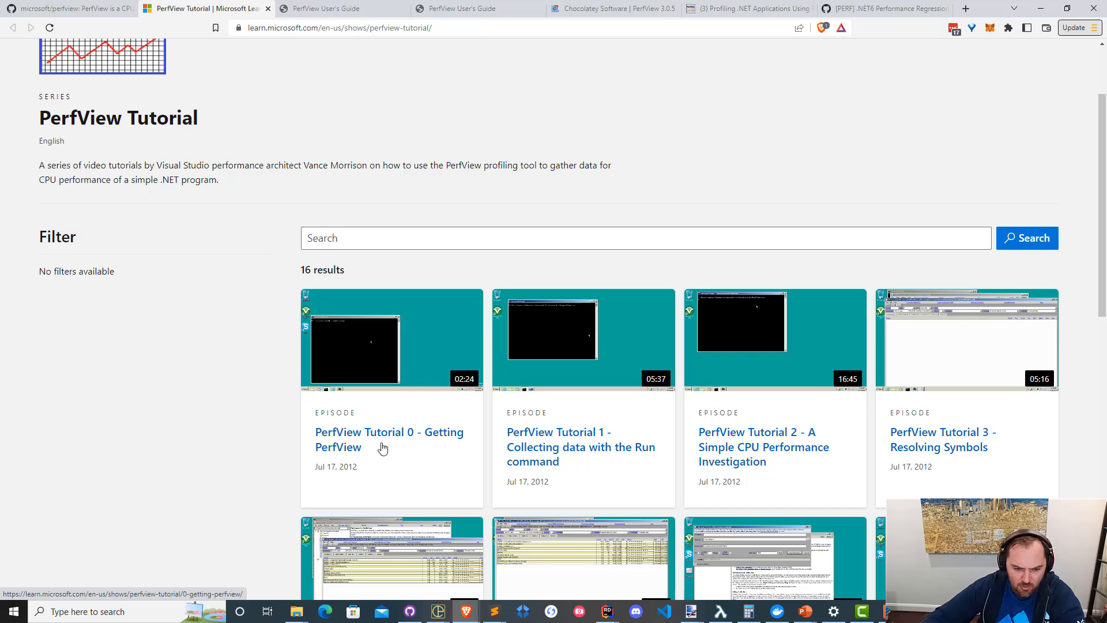
scroll(497, 369, up, 1)
scroll(497, 369, up, 2)
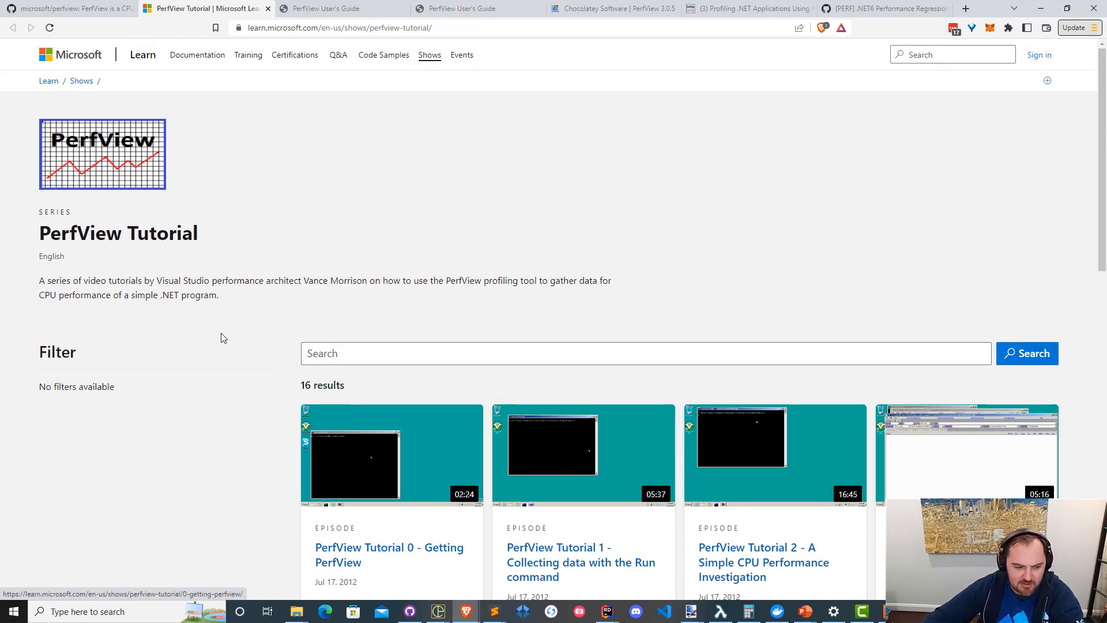
drag(217, 281, 282, 308)
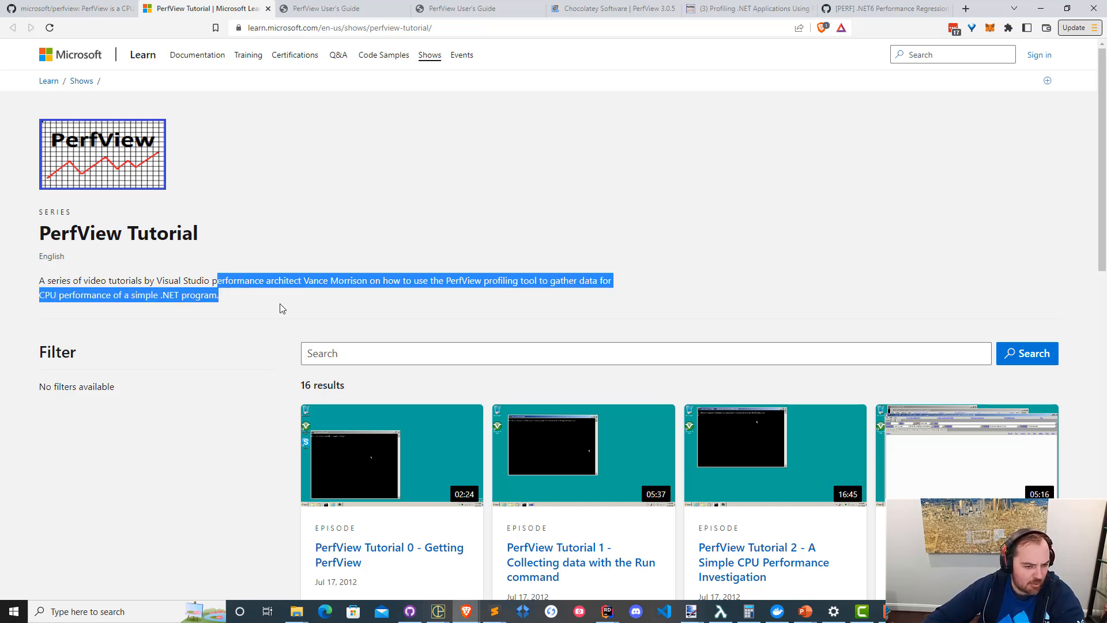
click(281, 309)
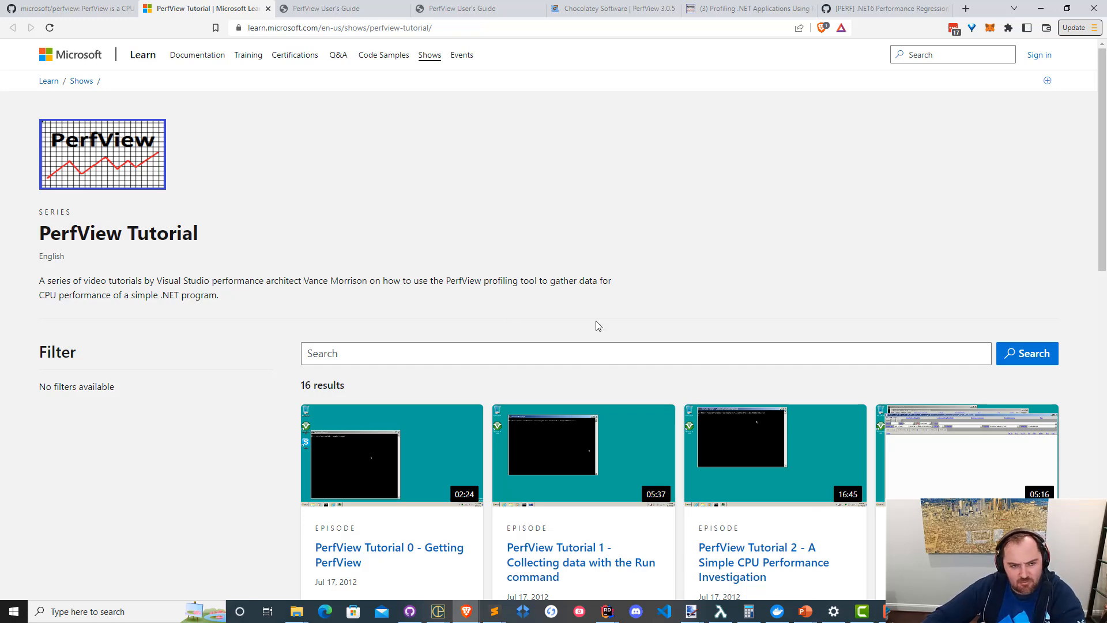
Show the PerfView User's Guide page and read its introduction and overview of investigation types.
click(357, 8)
drag(212, 87, 470, 281)
click(470, 281)
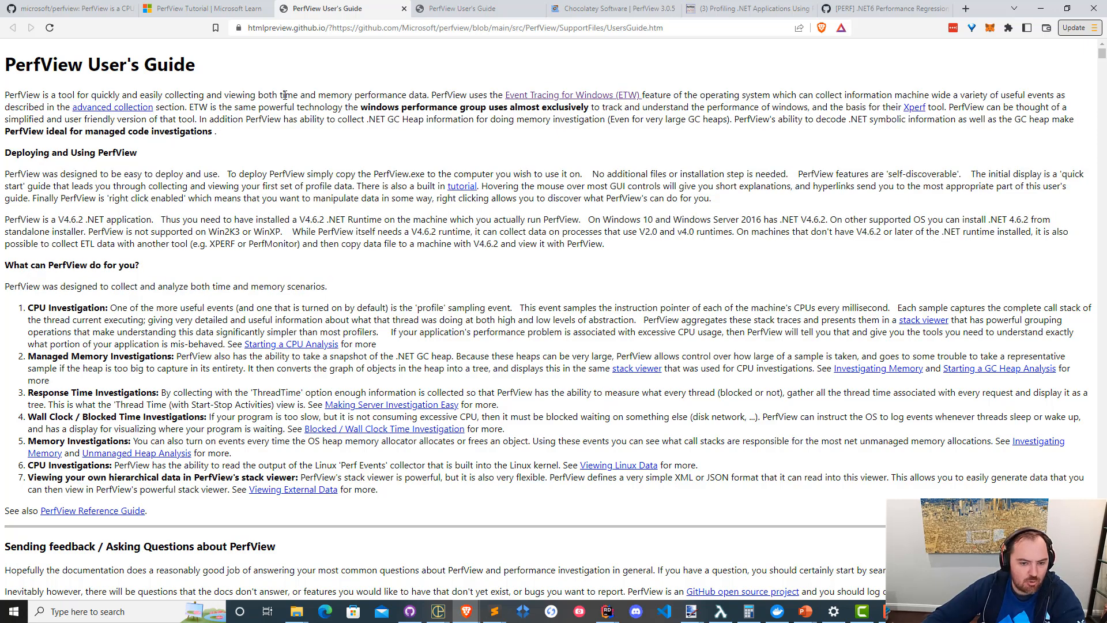
mouse_move(285, 95)
mouse_down()
mouse_move(439, 205)
mouse_move(450, 285)
mouse_move(288, 98)
mouse_up()
click(450, 285)
click(288, 98)
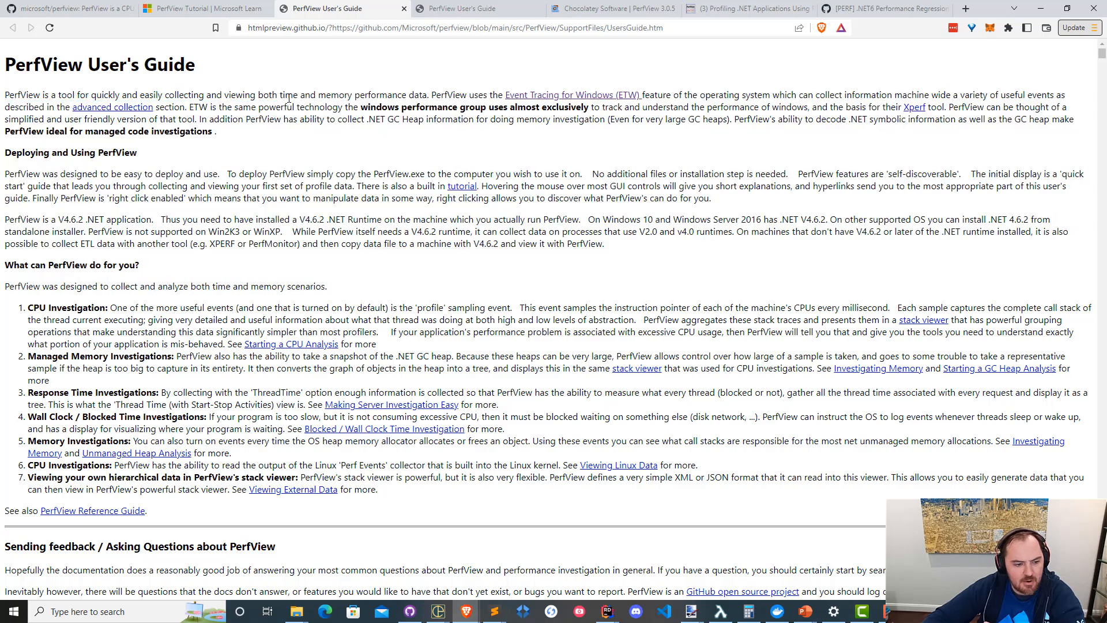